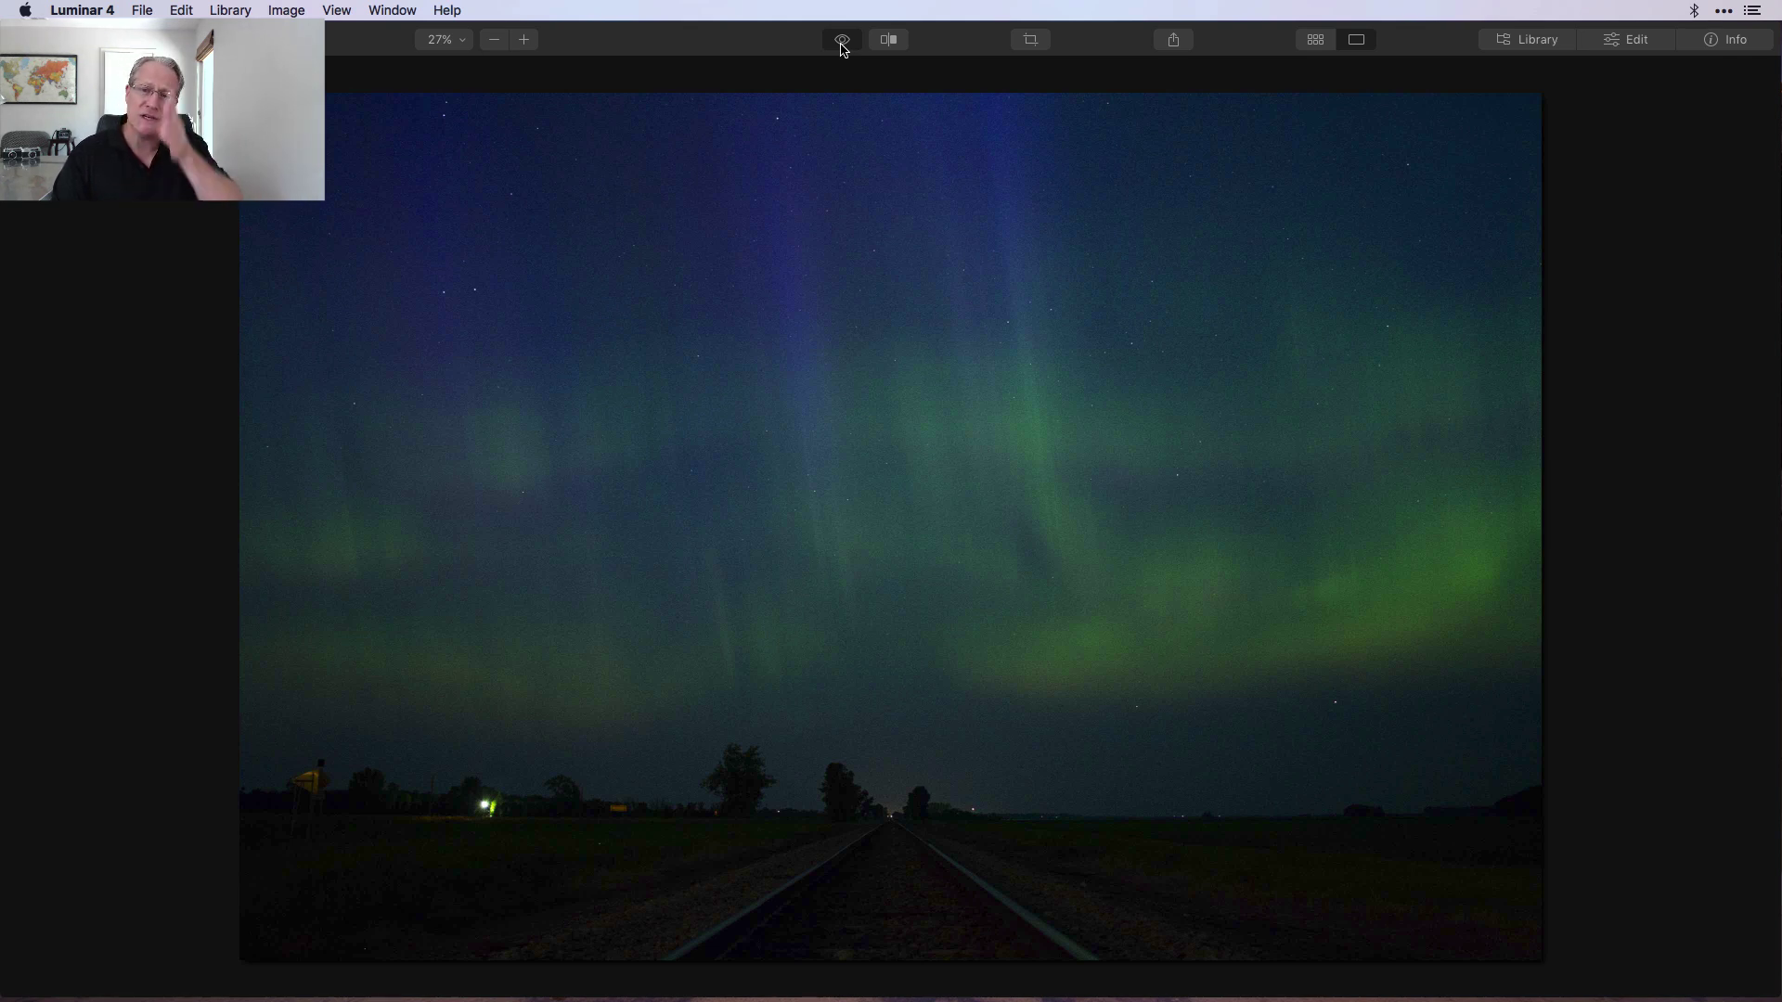
- Compare the edited aurora photo with its original, using the full before view and the split before/after divider
{"action": "left_click", "coordinate": [842, 44]}
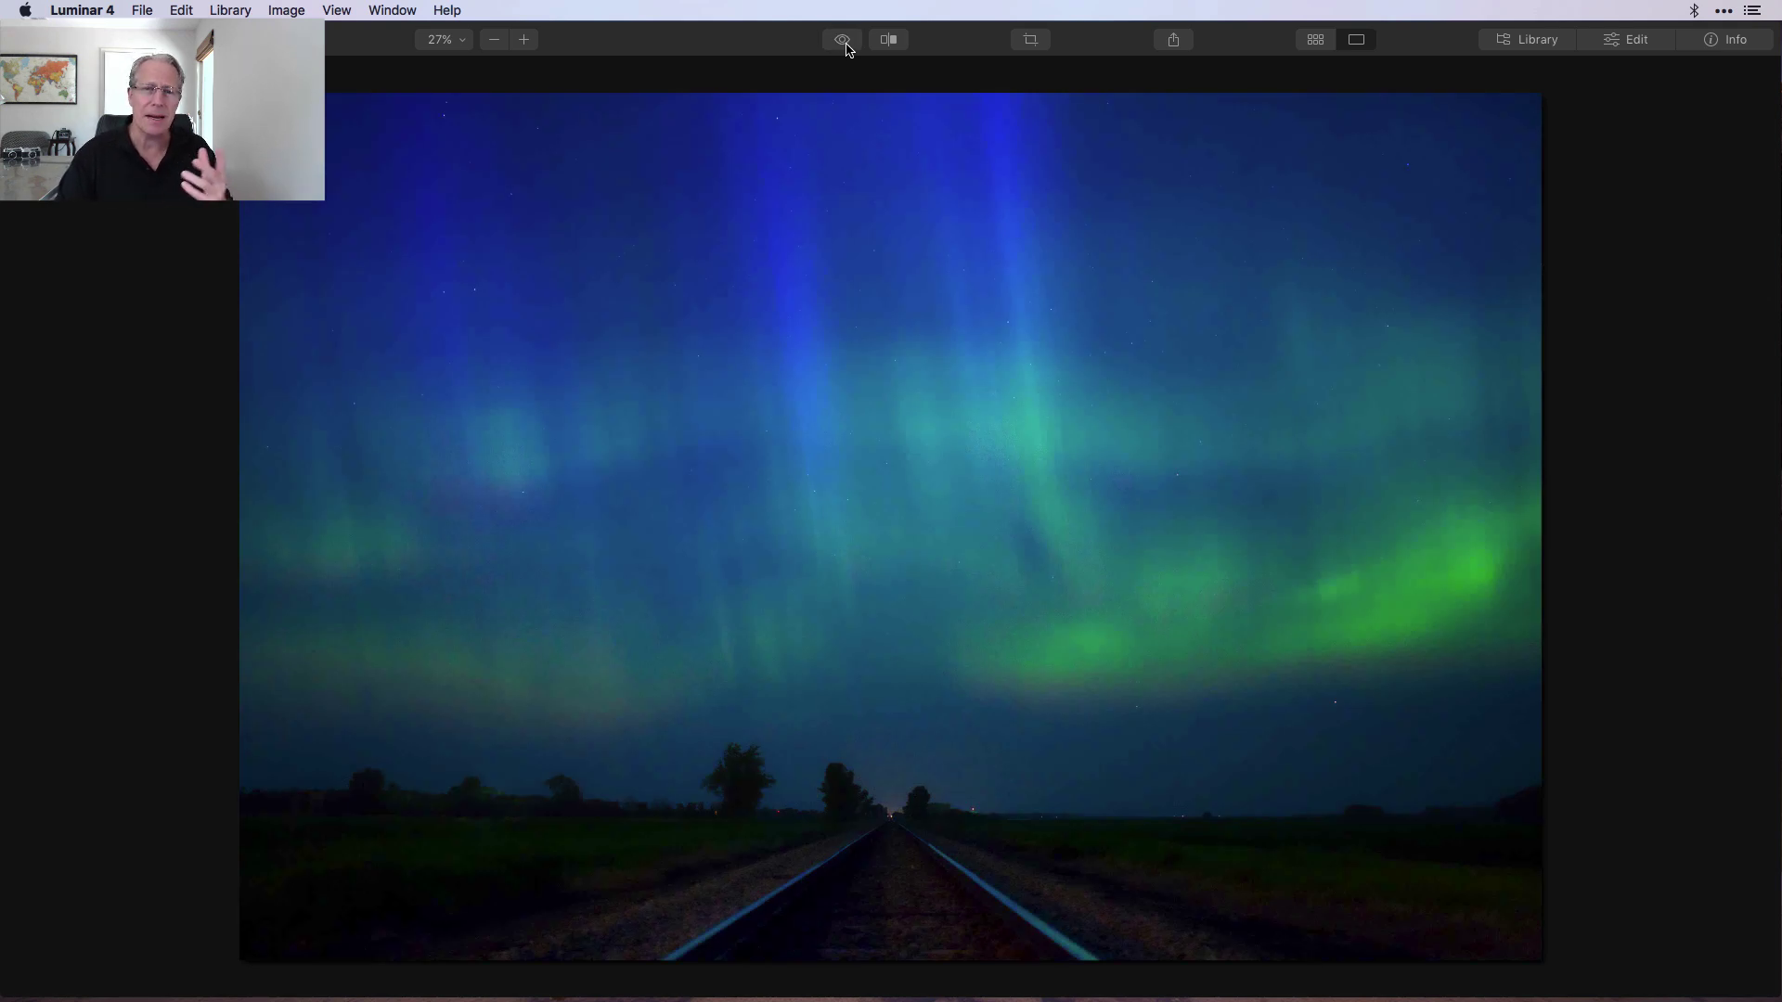
{"action": "left_click", "coordinate": [887, 41]}
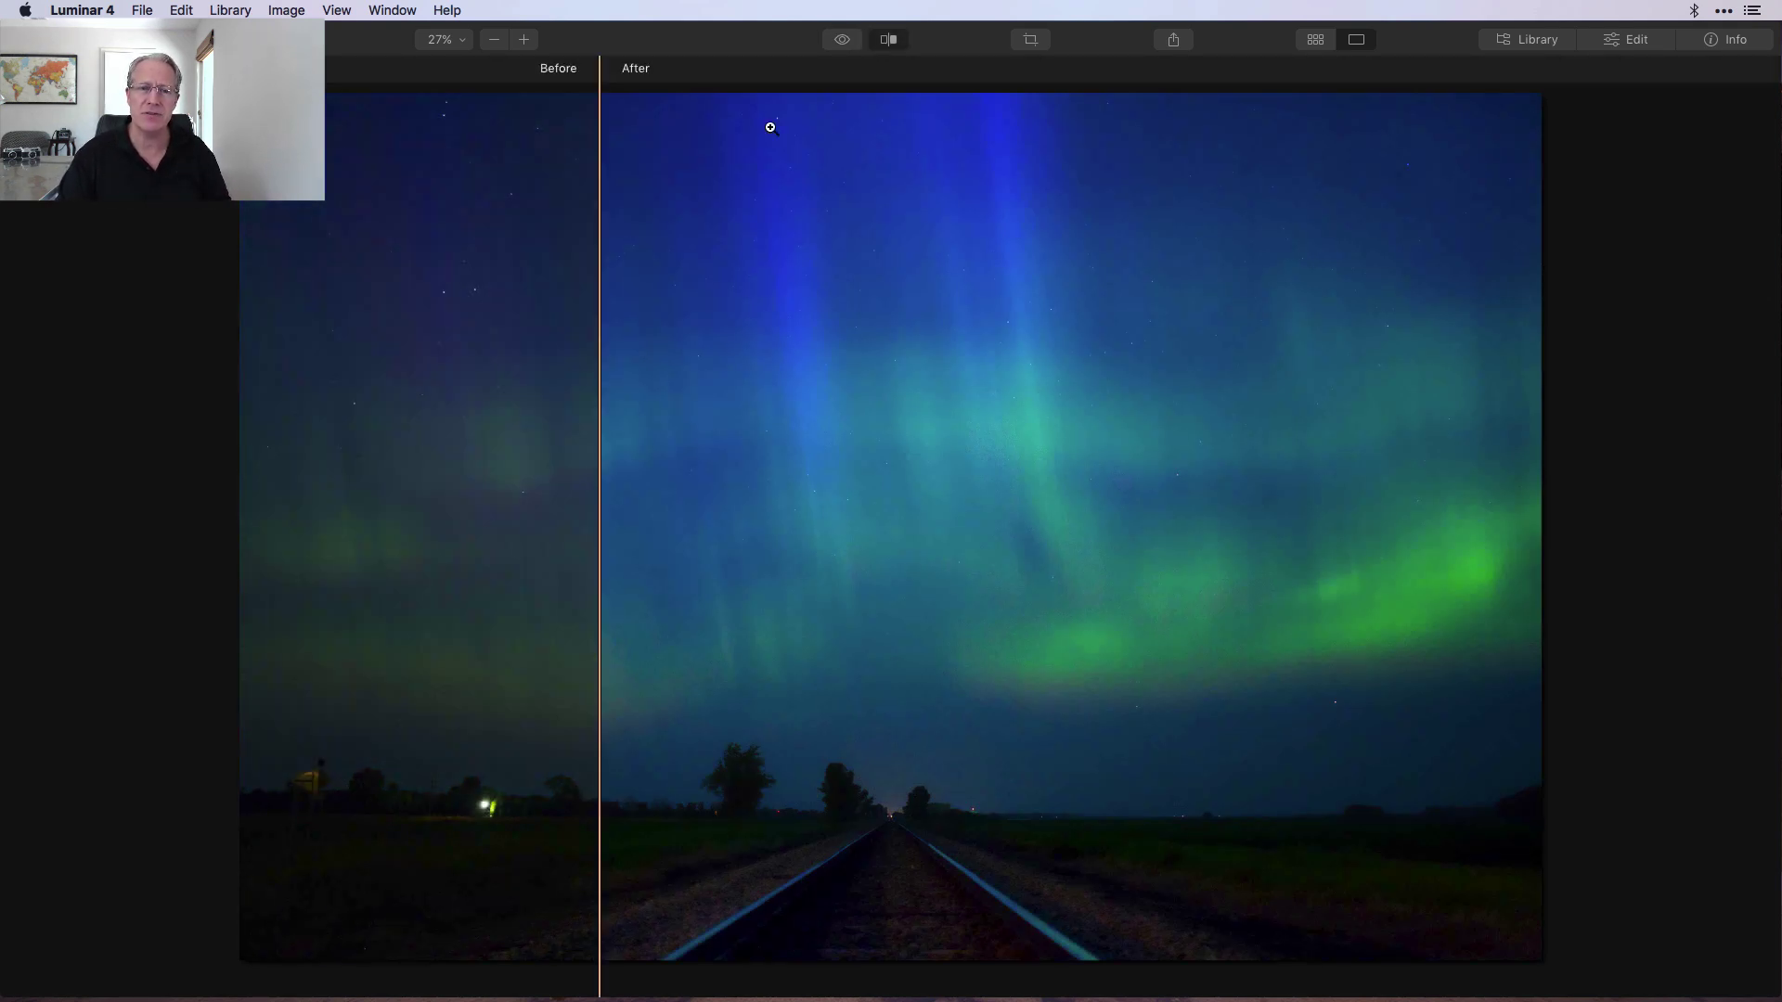
{"action": "left_click", "coordinate": [588, 307]}
{"action": "left_click", "coordinate": [640, 348]}
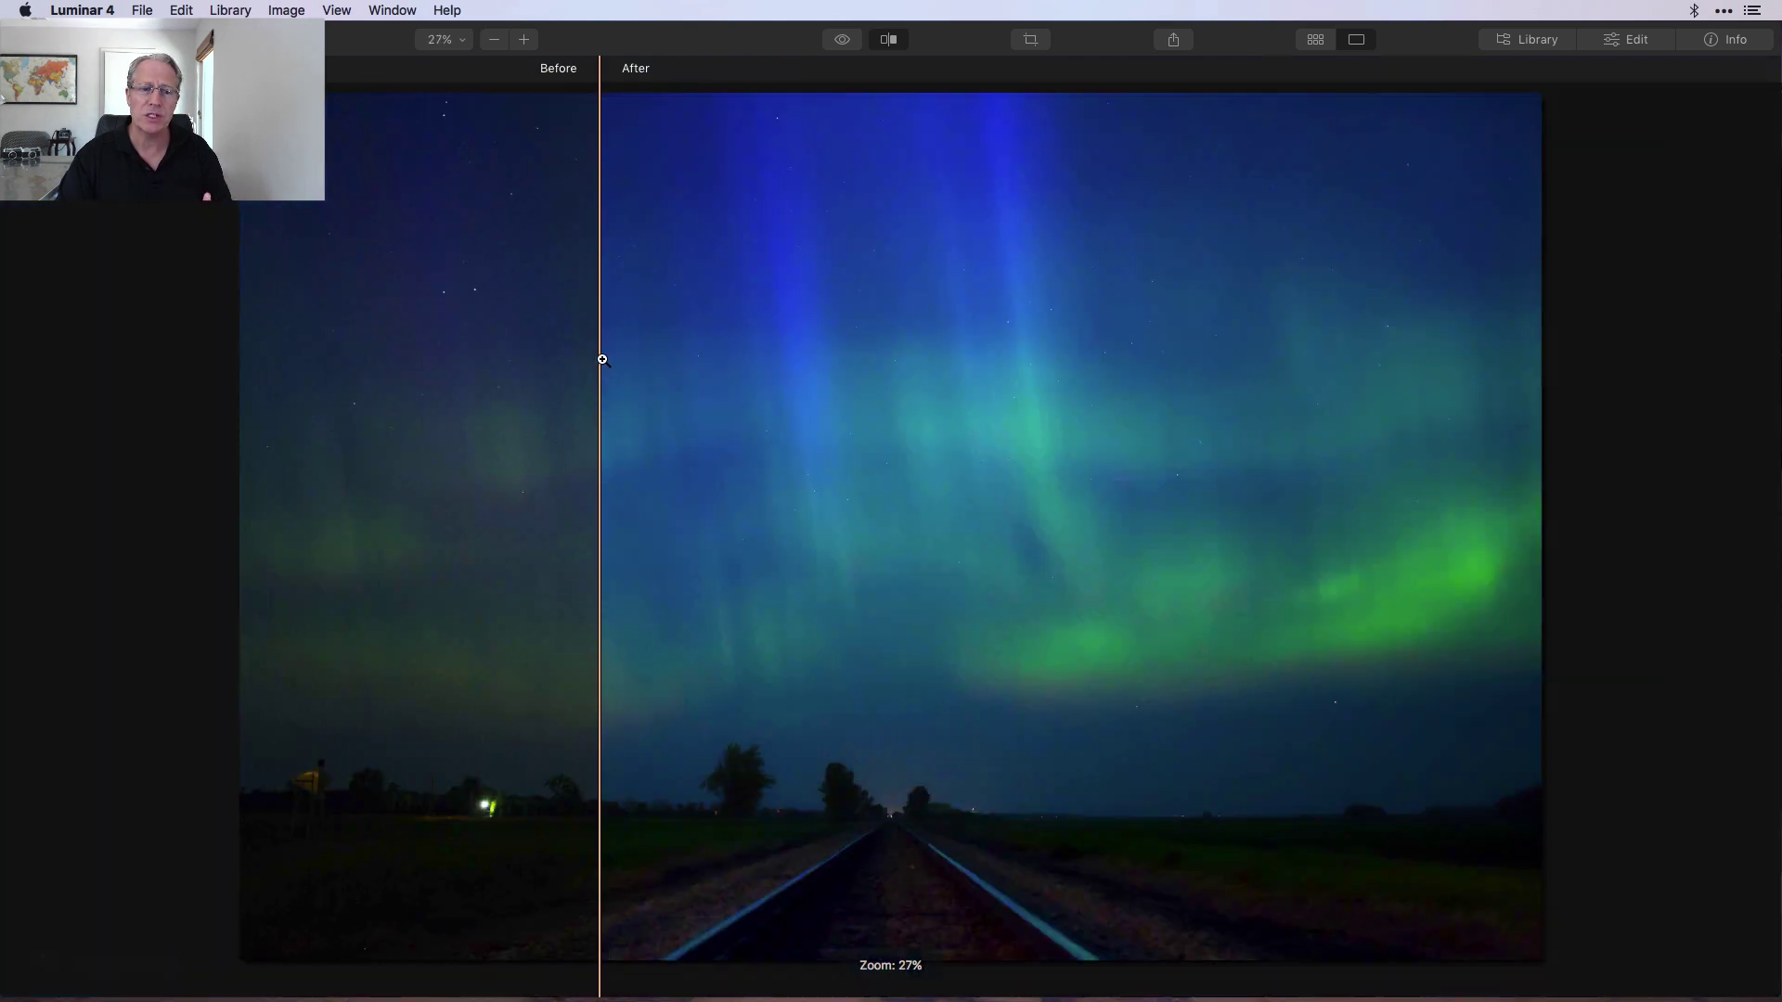
{"action": "left_click_drag", "start_coordinate": [603, 359], "coordinate": [569, 287]}
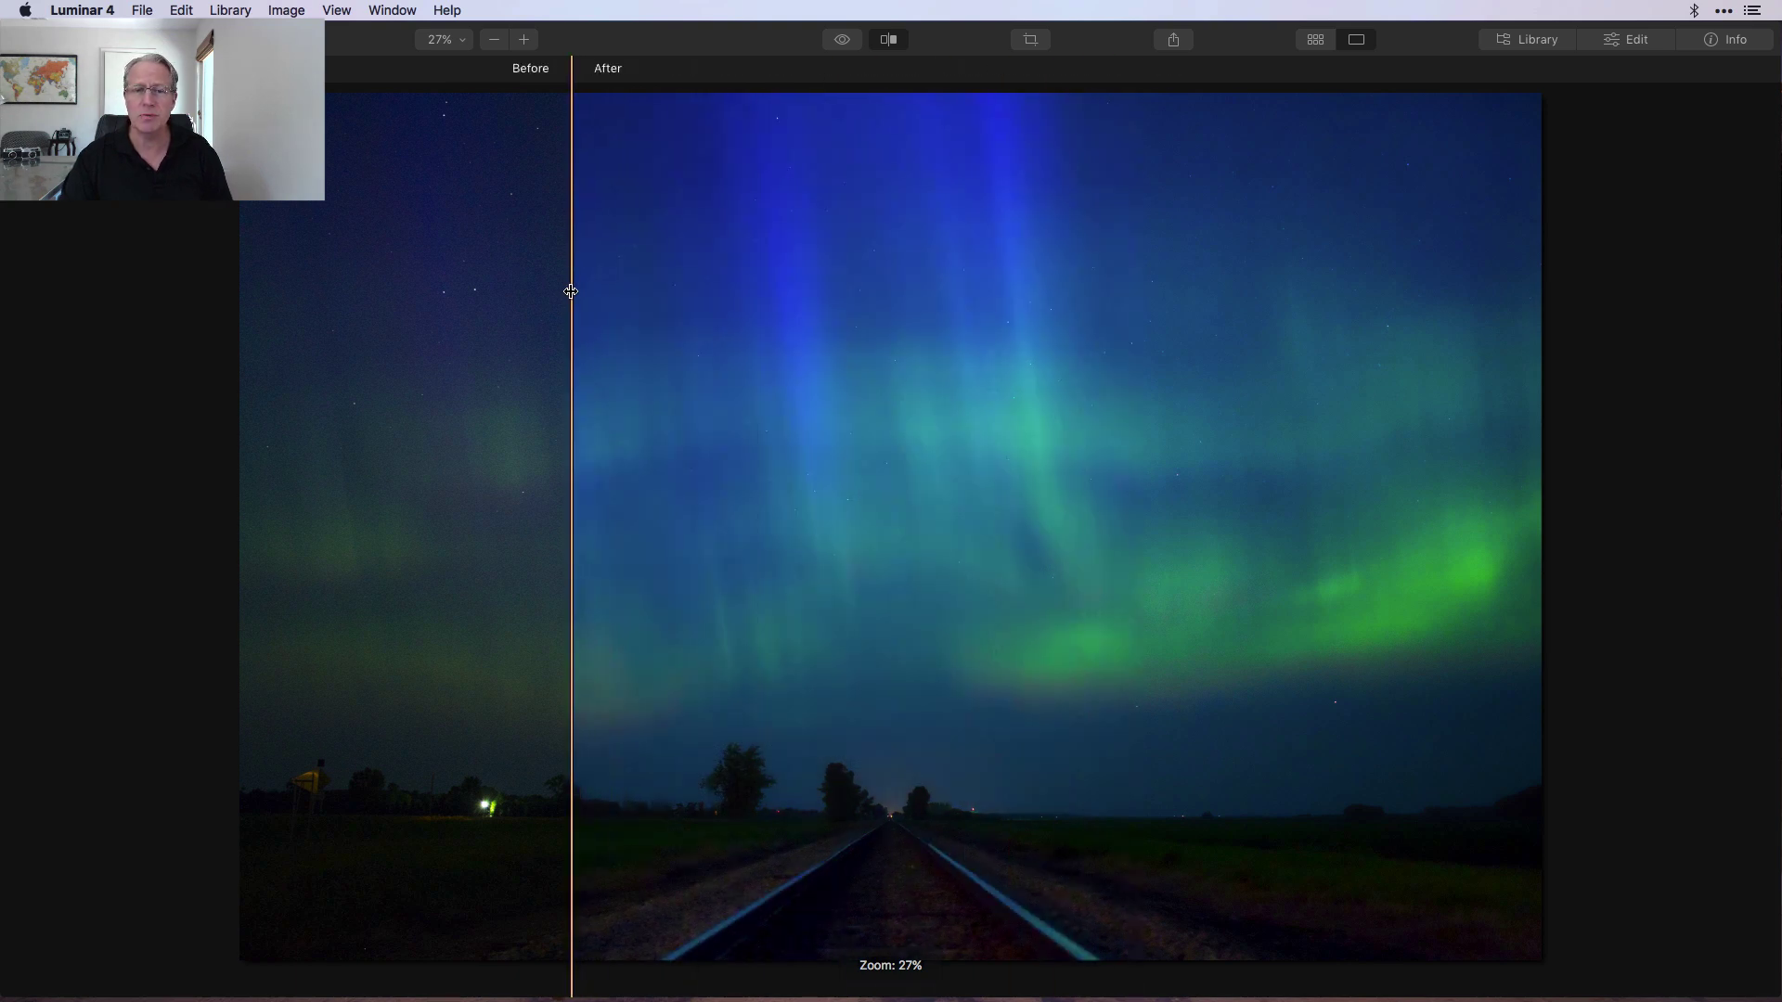
{"action": "left_click", "coordinate": [891, 40]}
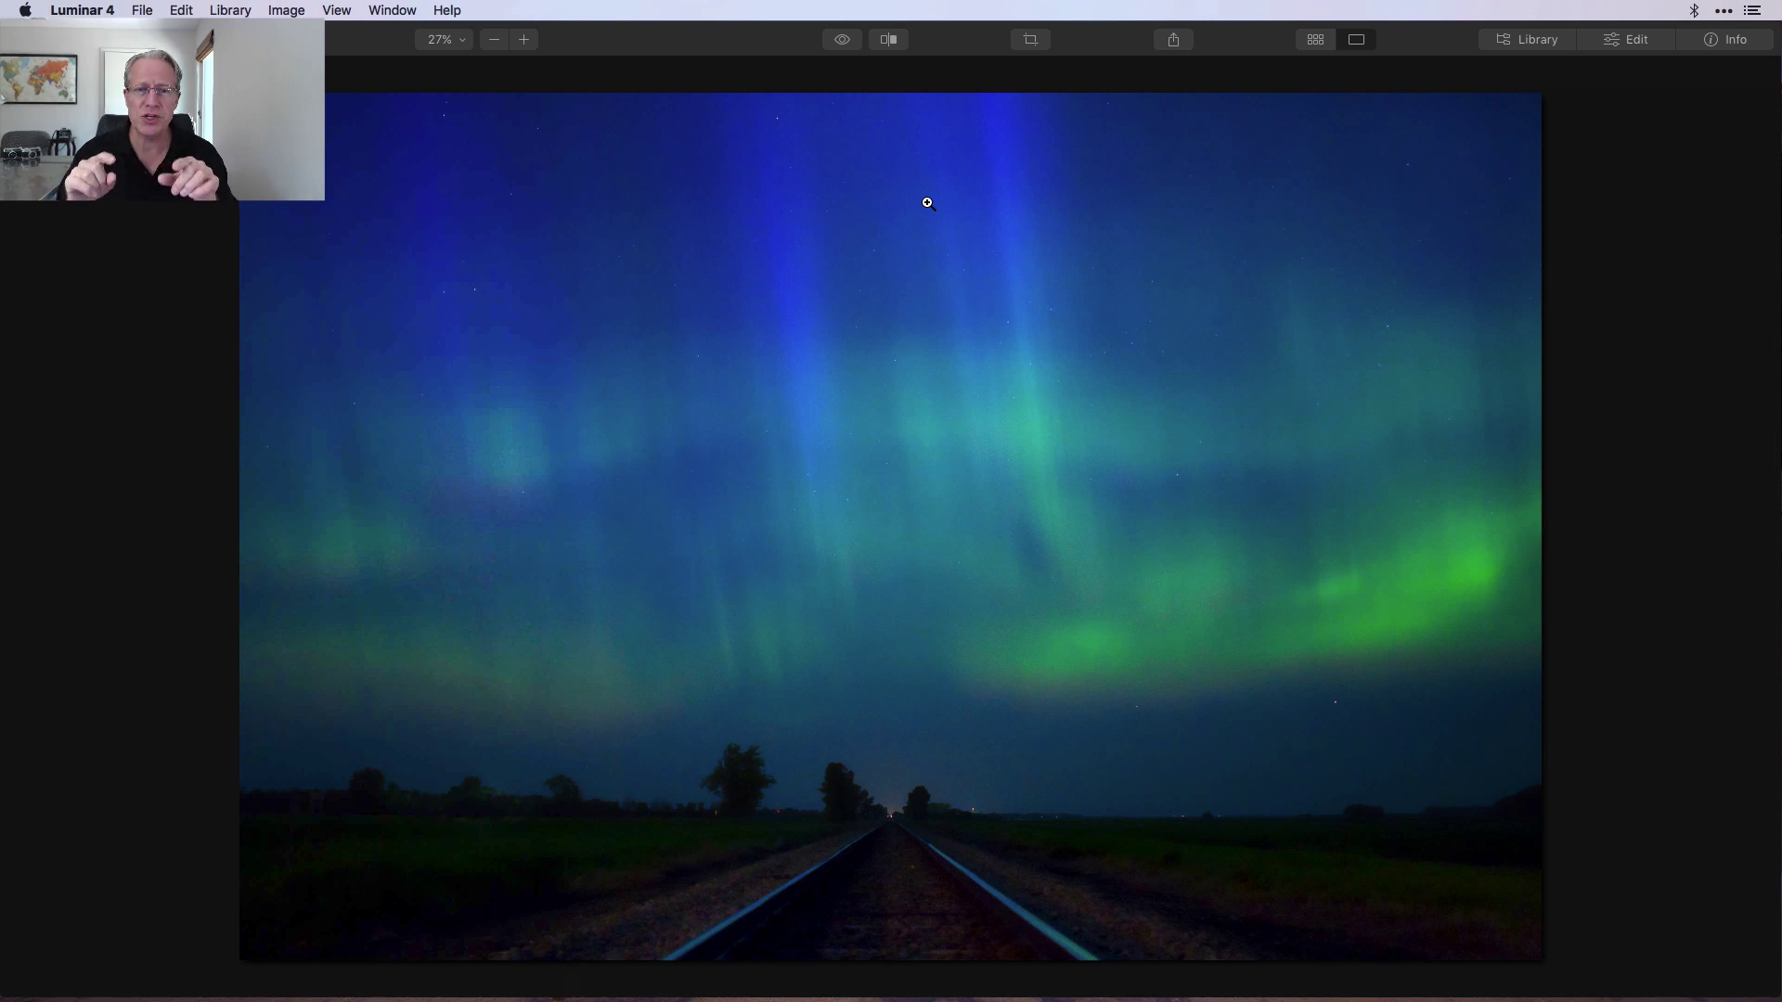
{"action": "left_click", "coordinate": [844, 43]}
{"action": "left_click", "coordinate": [843, 43]}
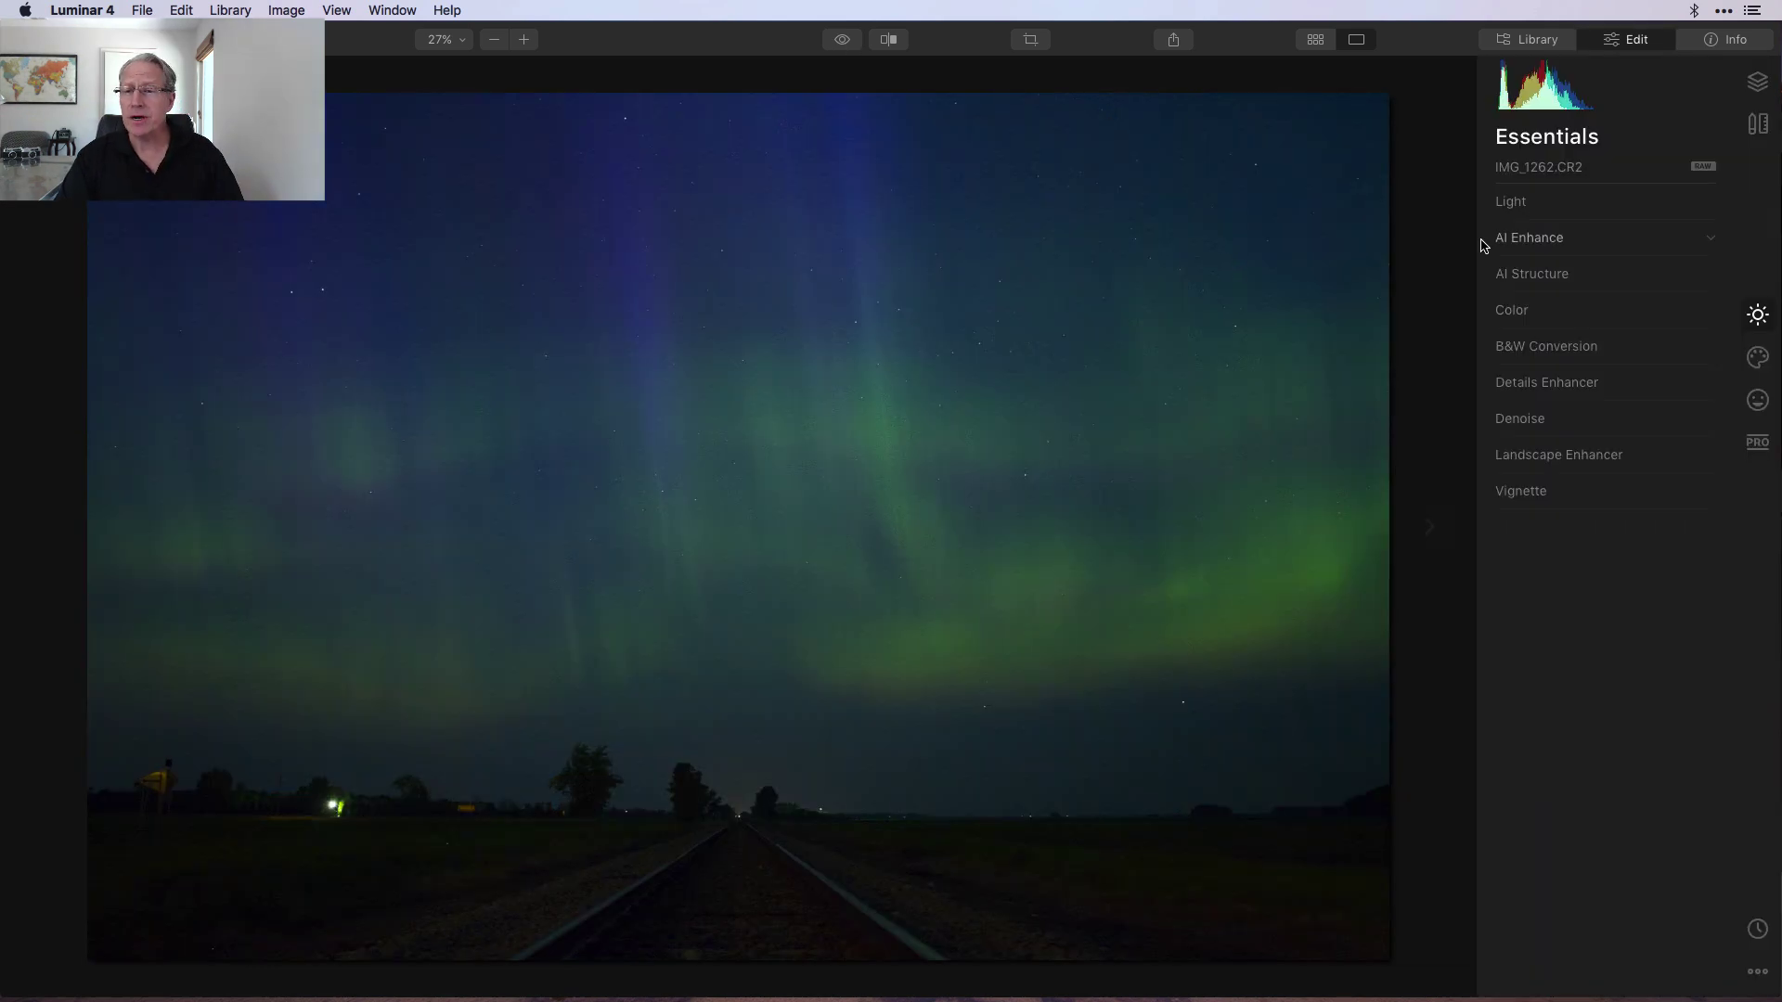
- Set the photo's white balance in the Light filter to a Temperature of 2935 and a Tint of 11
{"action": "left_click", "coordinate": [1527, 202]}
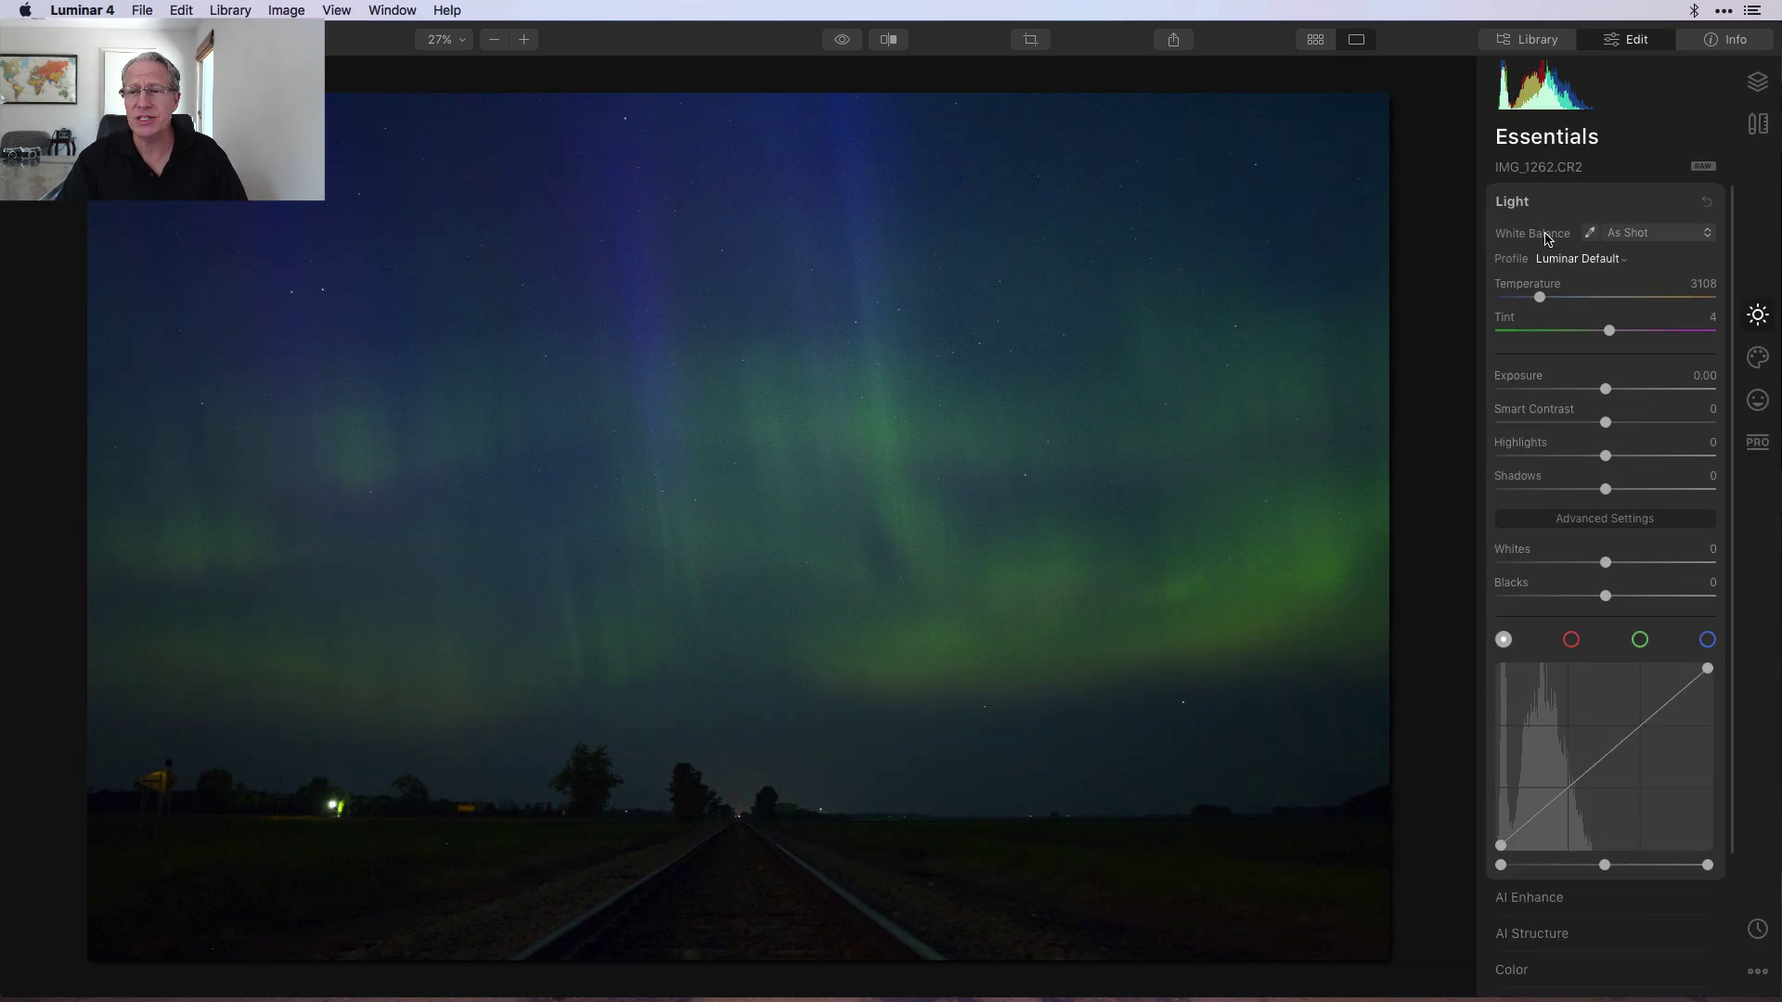
{"action": "left_click_drag", "start_coordinate": [1542, 297], "coordinate": [1536, 300]}
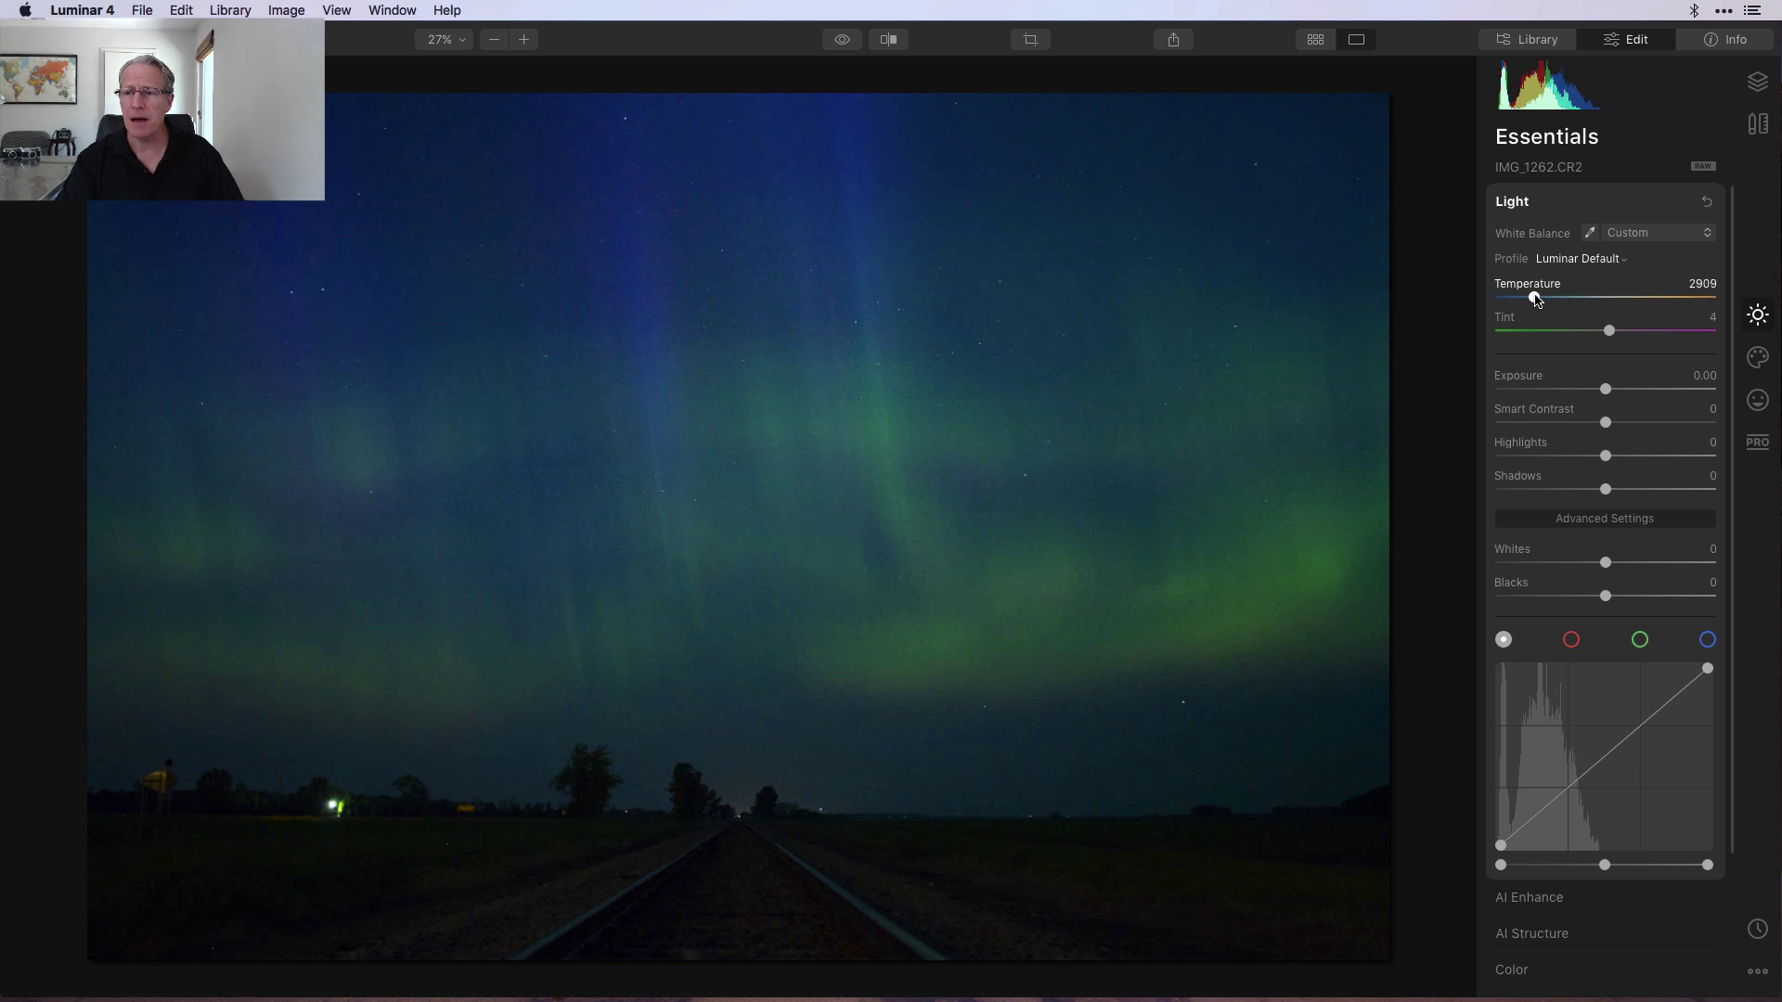
{"action": "left_click", "coordinate": [1704, 285]}
{"action": "type", "text": "2935"}
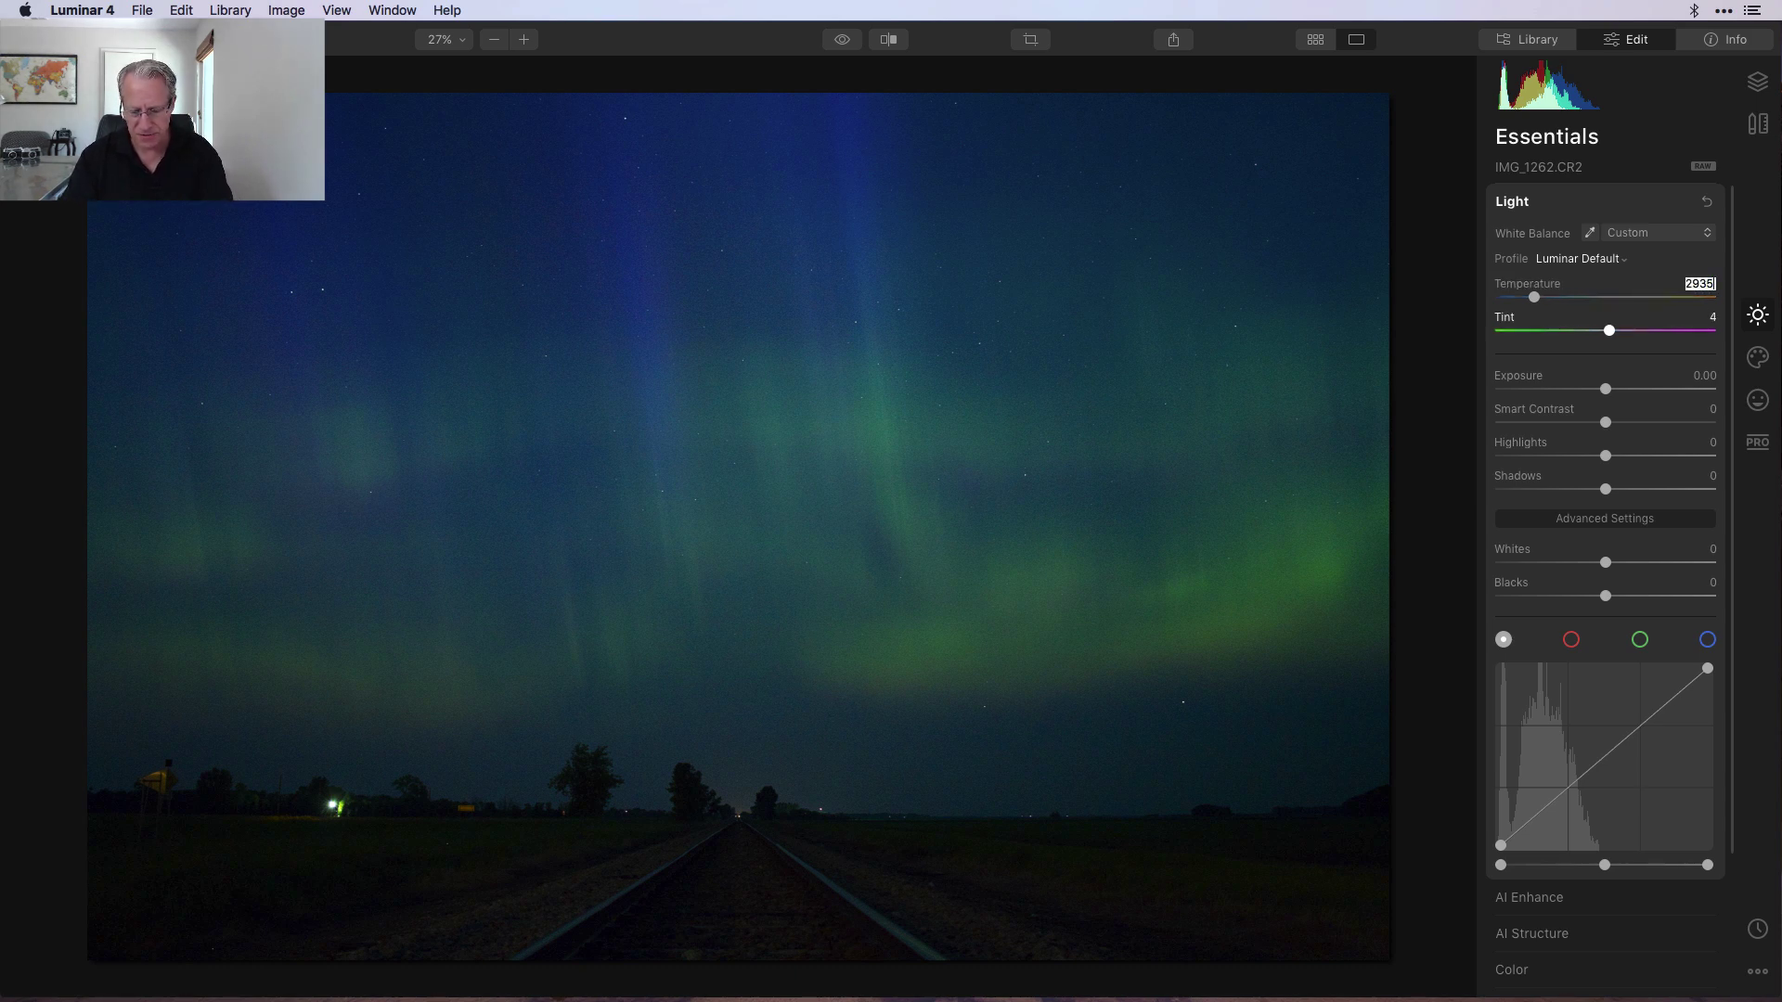
{"action": "key", "text": "Return"}
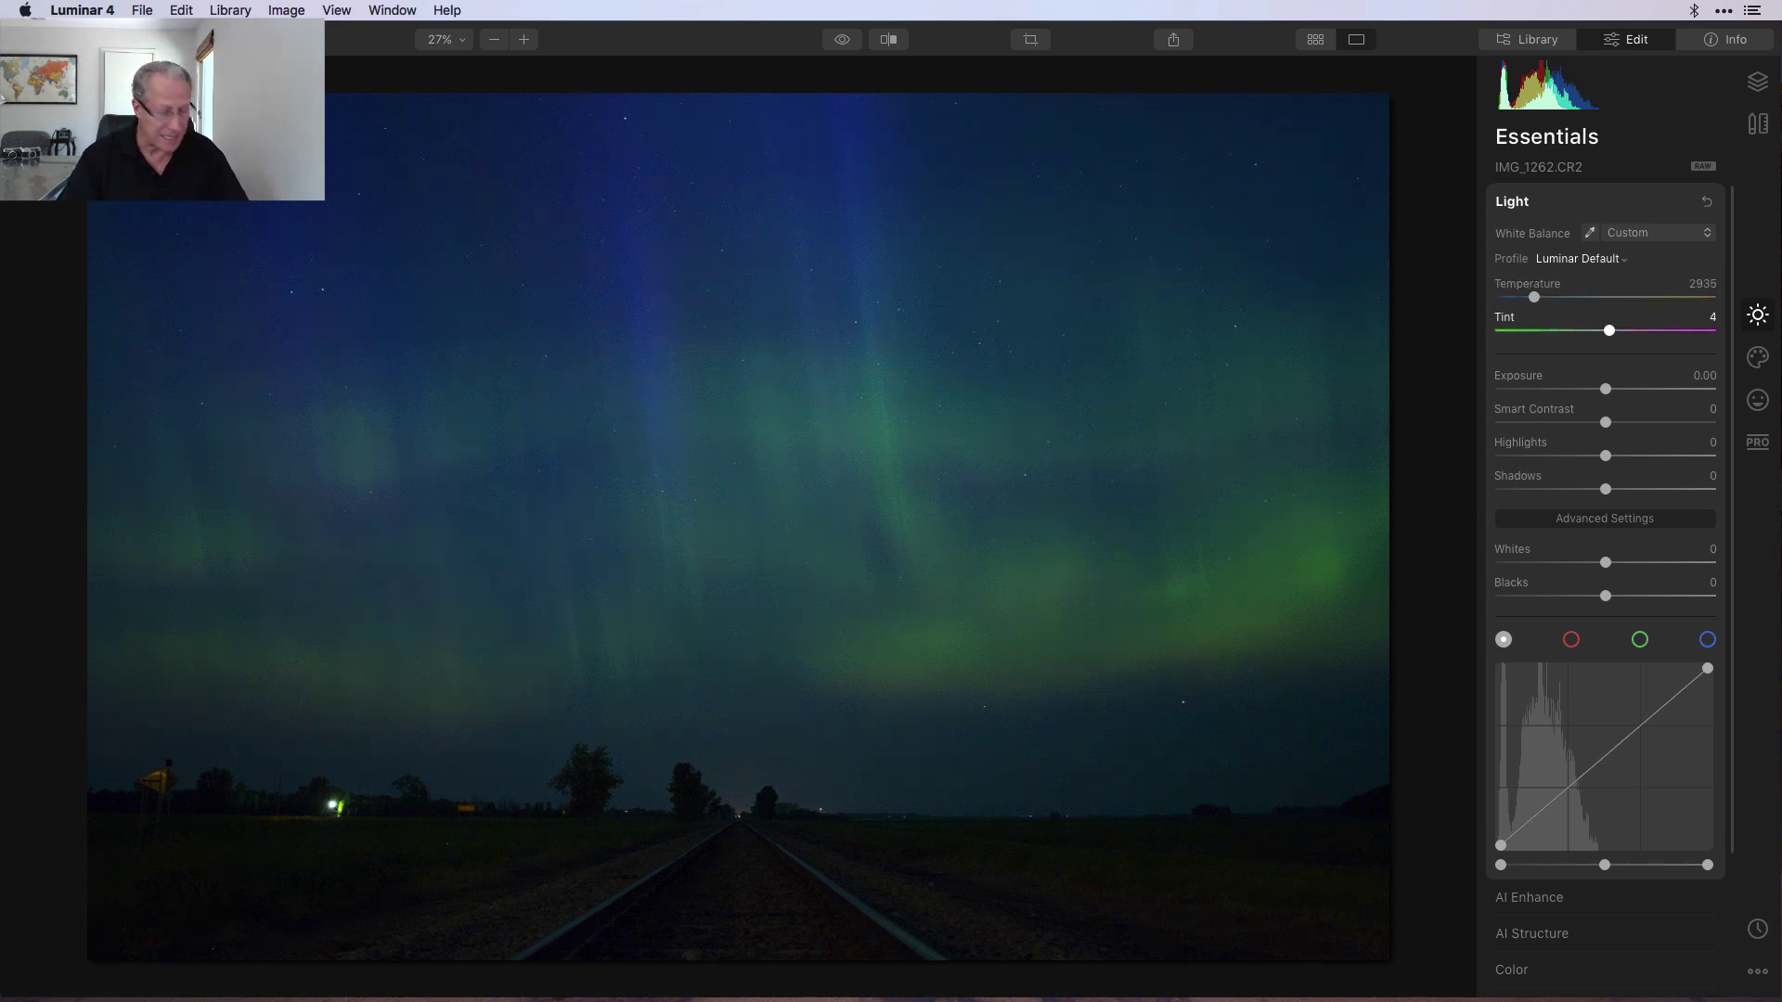
{"action": "left_click", "coordinate": [1711, 317]}
{"action": "type", "text": "11"}
{"action": "key", "text": "Return"}
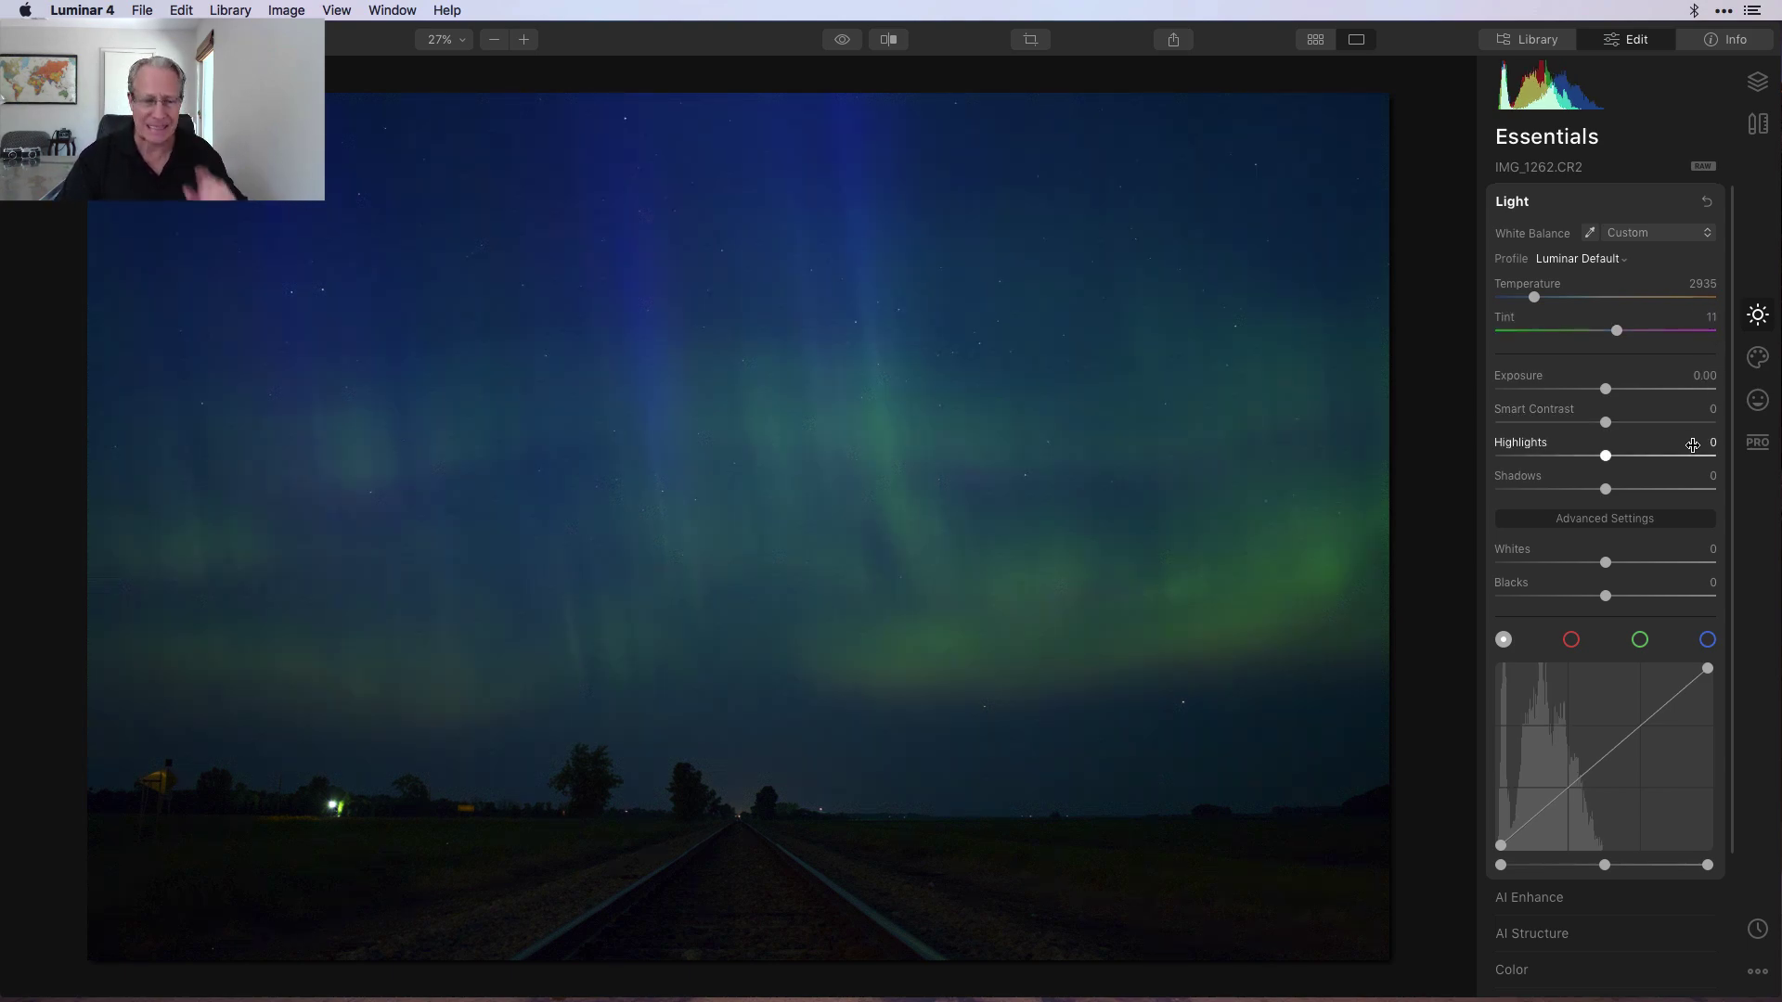
- Set Smart Contrast to 19, Highlights to 35 and Whites to 25 in the Light filter
{"action": "left_click_drag", "start_coordinate": [1606, 422], "coordinate": [1629, 425]}
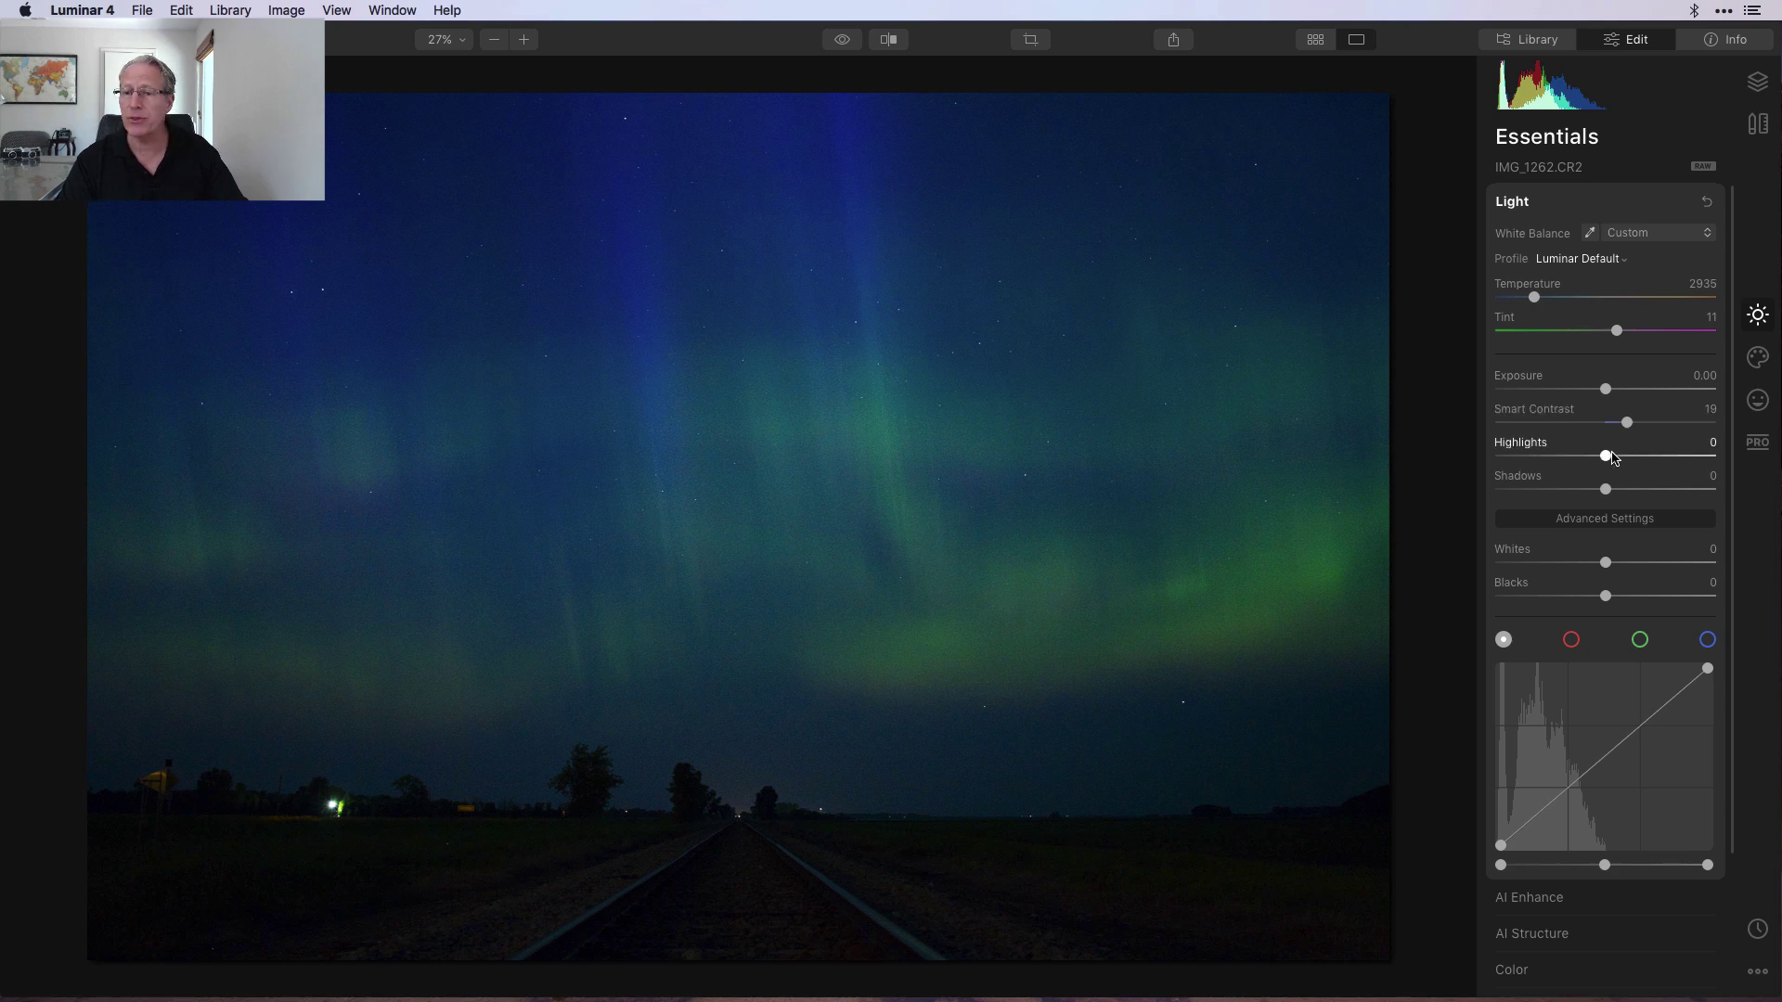
{"action": "left_click_drag", "start_coordinate": [1606, 456], "coordinate": [1650, 458]}
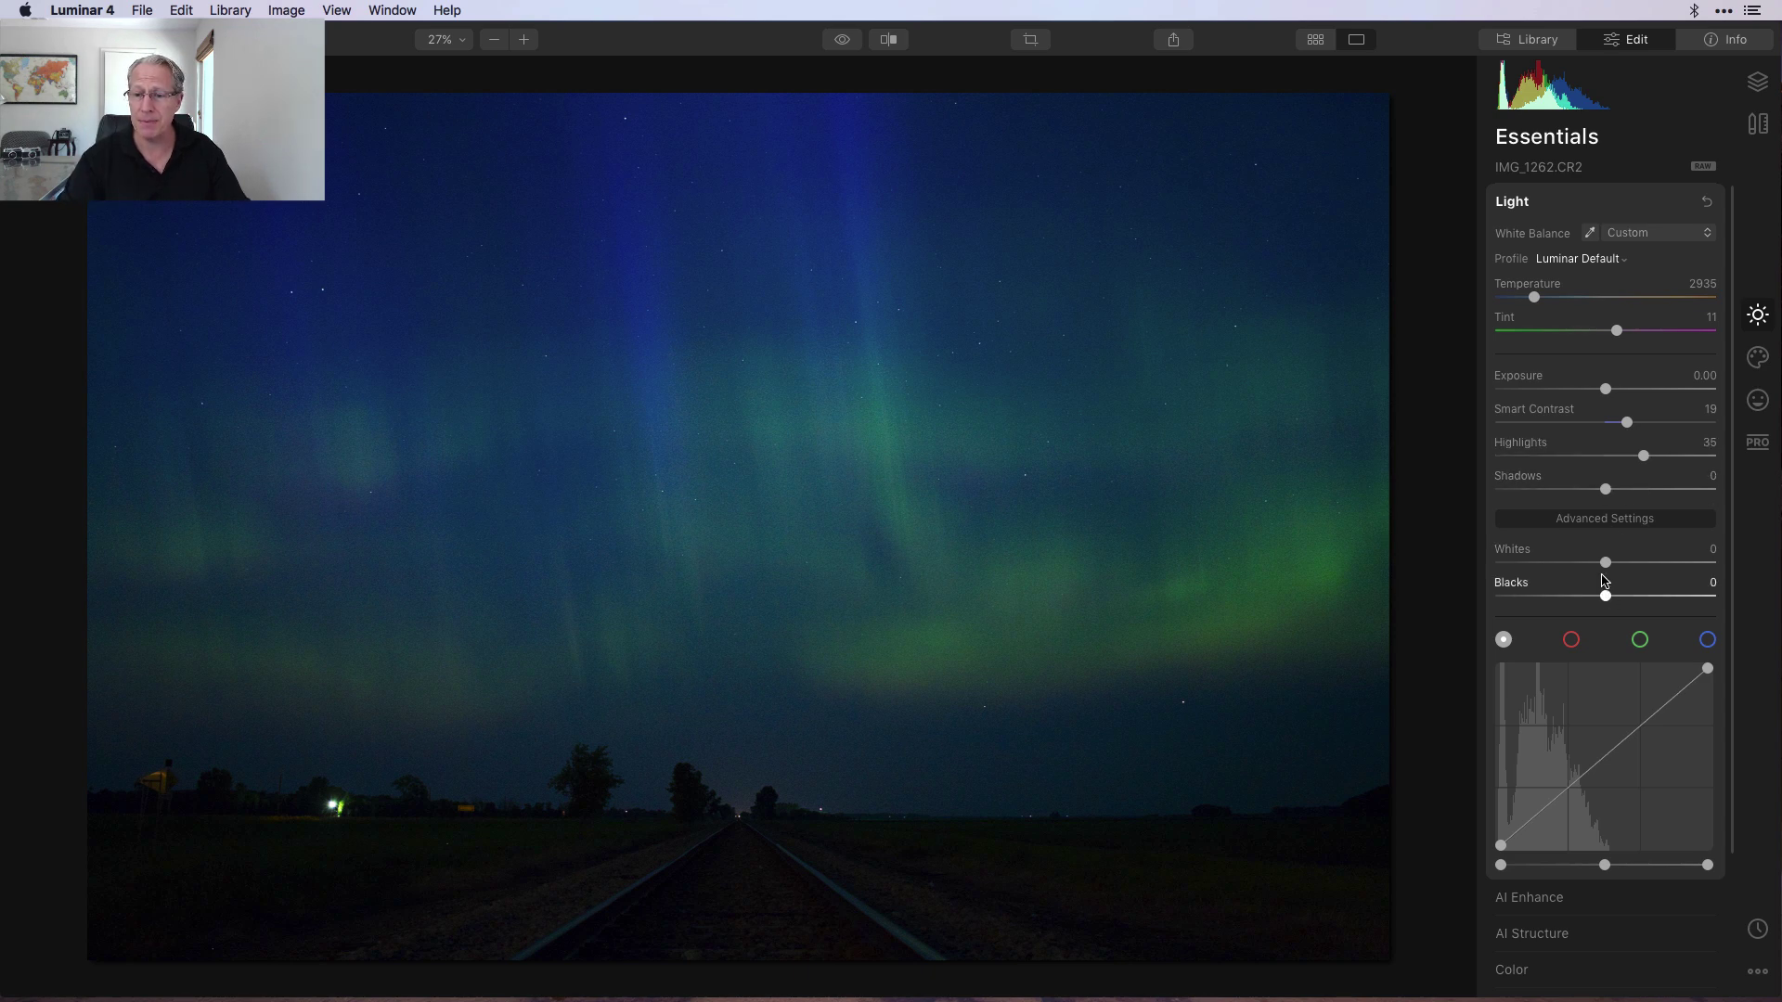
{"action": "left_click_drag", "start_coordinate": [1606, 568], "coordinate": [1634, 570]}
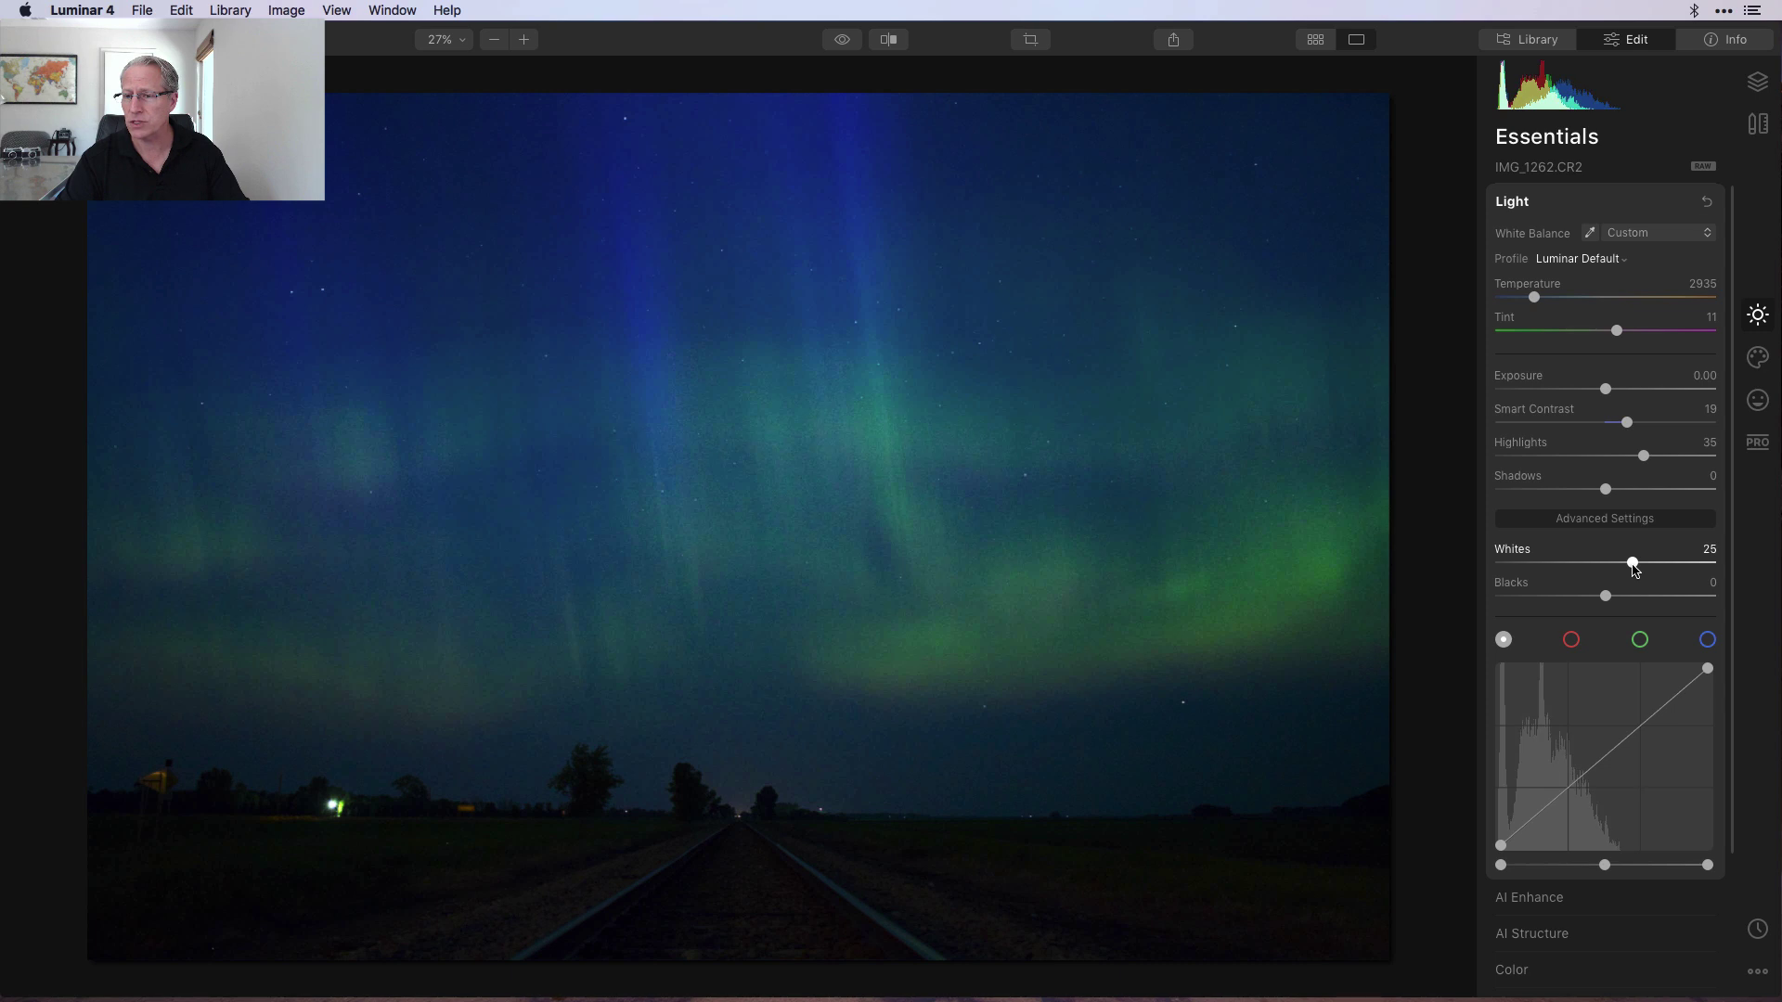
{"action": "left_click", "coordinate": [840, 40]}
{"action": "left_click", "coordinate": [840, 40]}
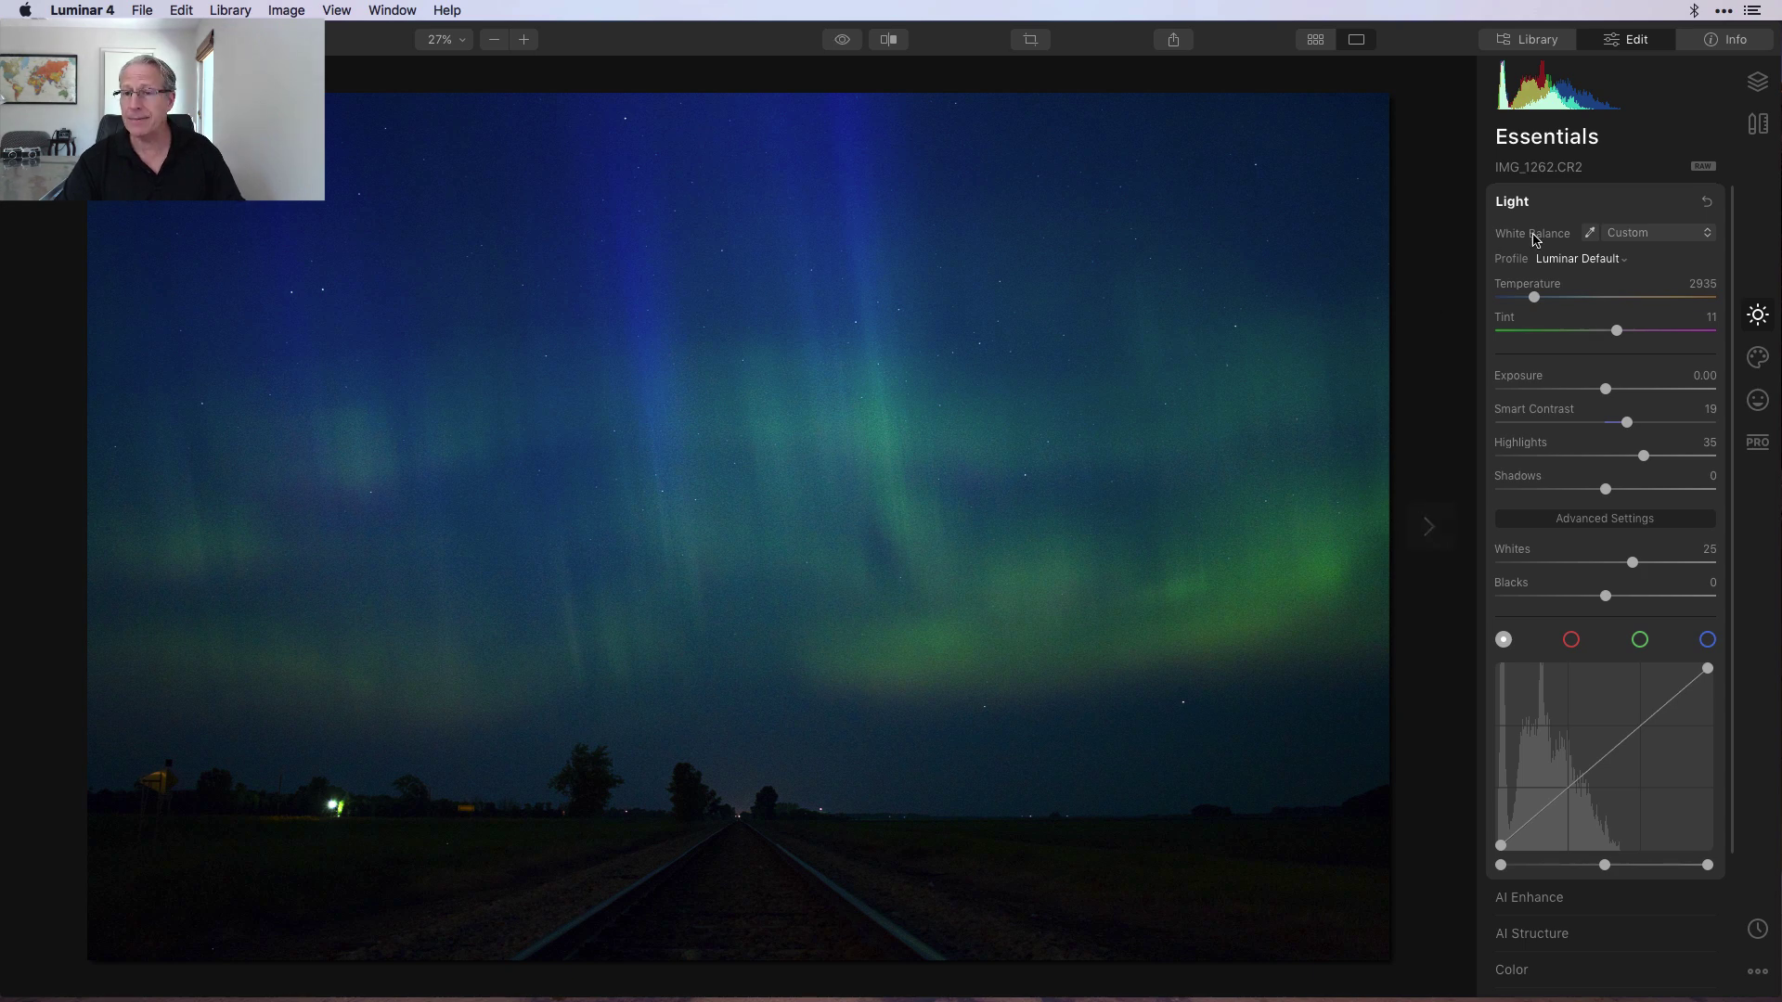
- Set AI Accent to 20 in the AI Enhance filter and the AI Structure Amount to -30
{"action": "left_click", "coordinate": [1557, 211]}
{"action": "left_click", "coordinate": [1555, 244]}
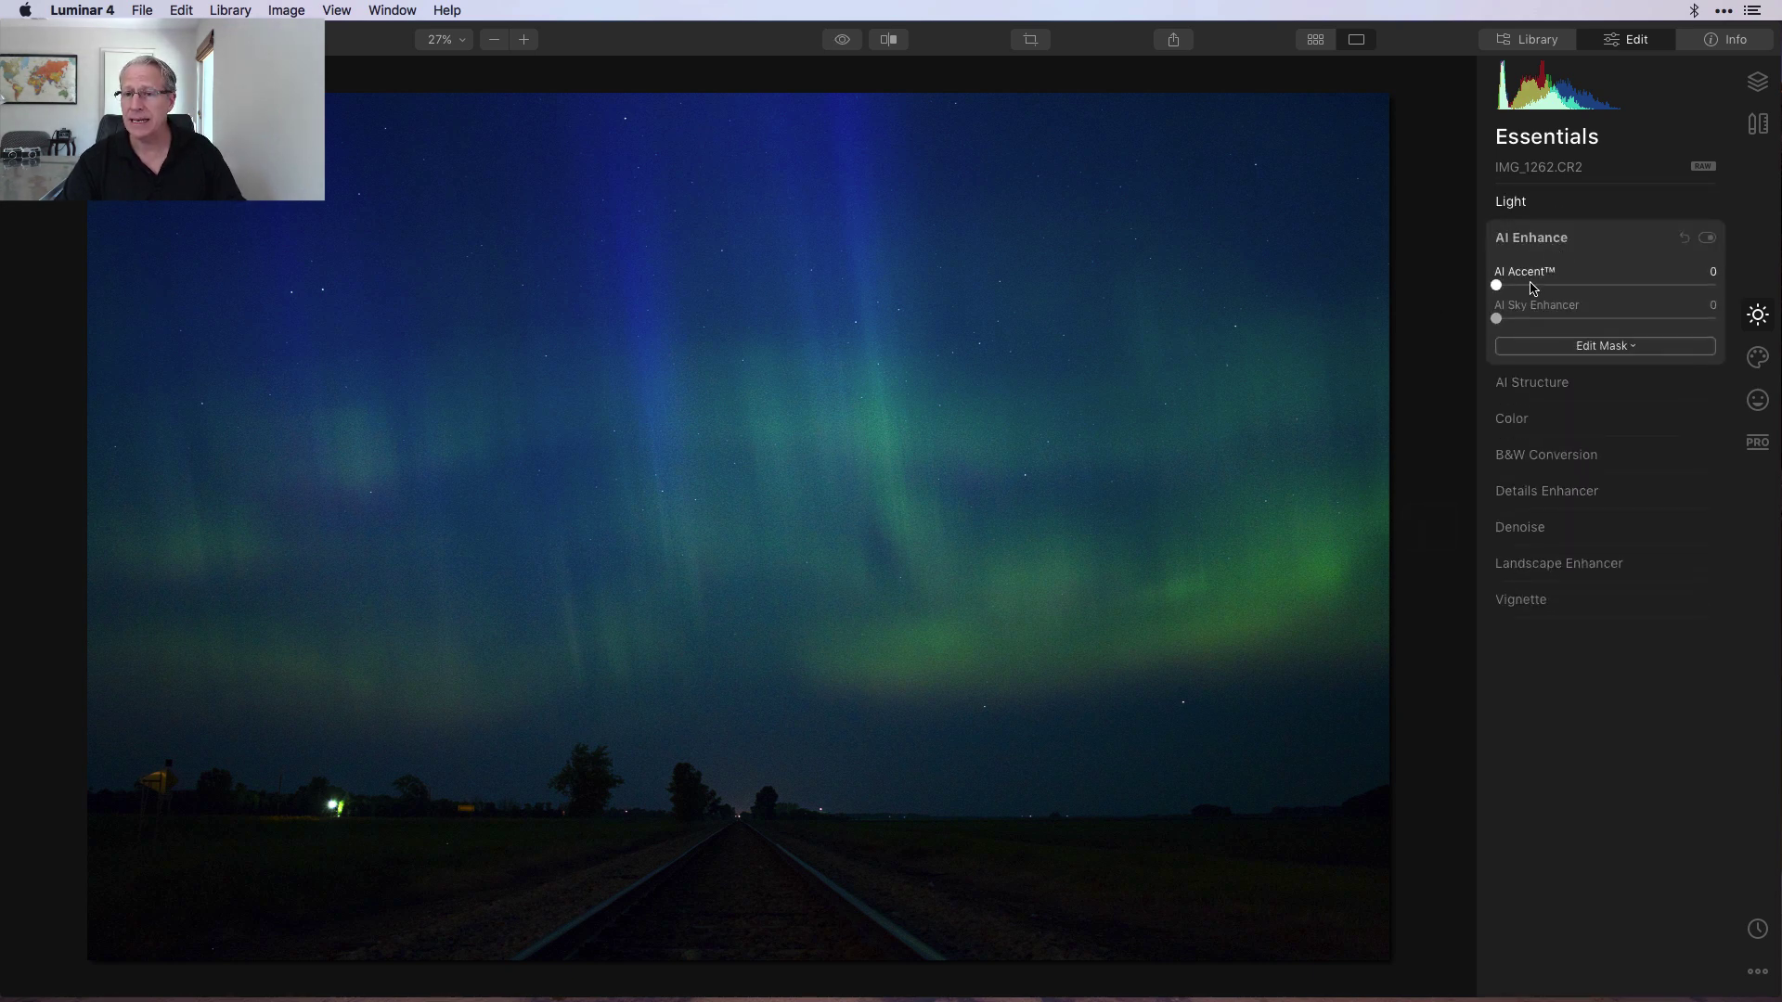
{"action": "left_click_drag", "start_coordinate": [1496, 285], "coordinate": [1544, 288]}
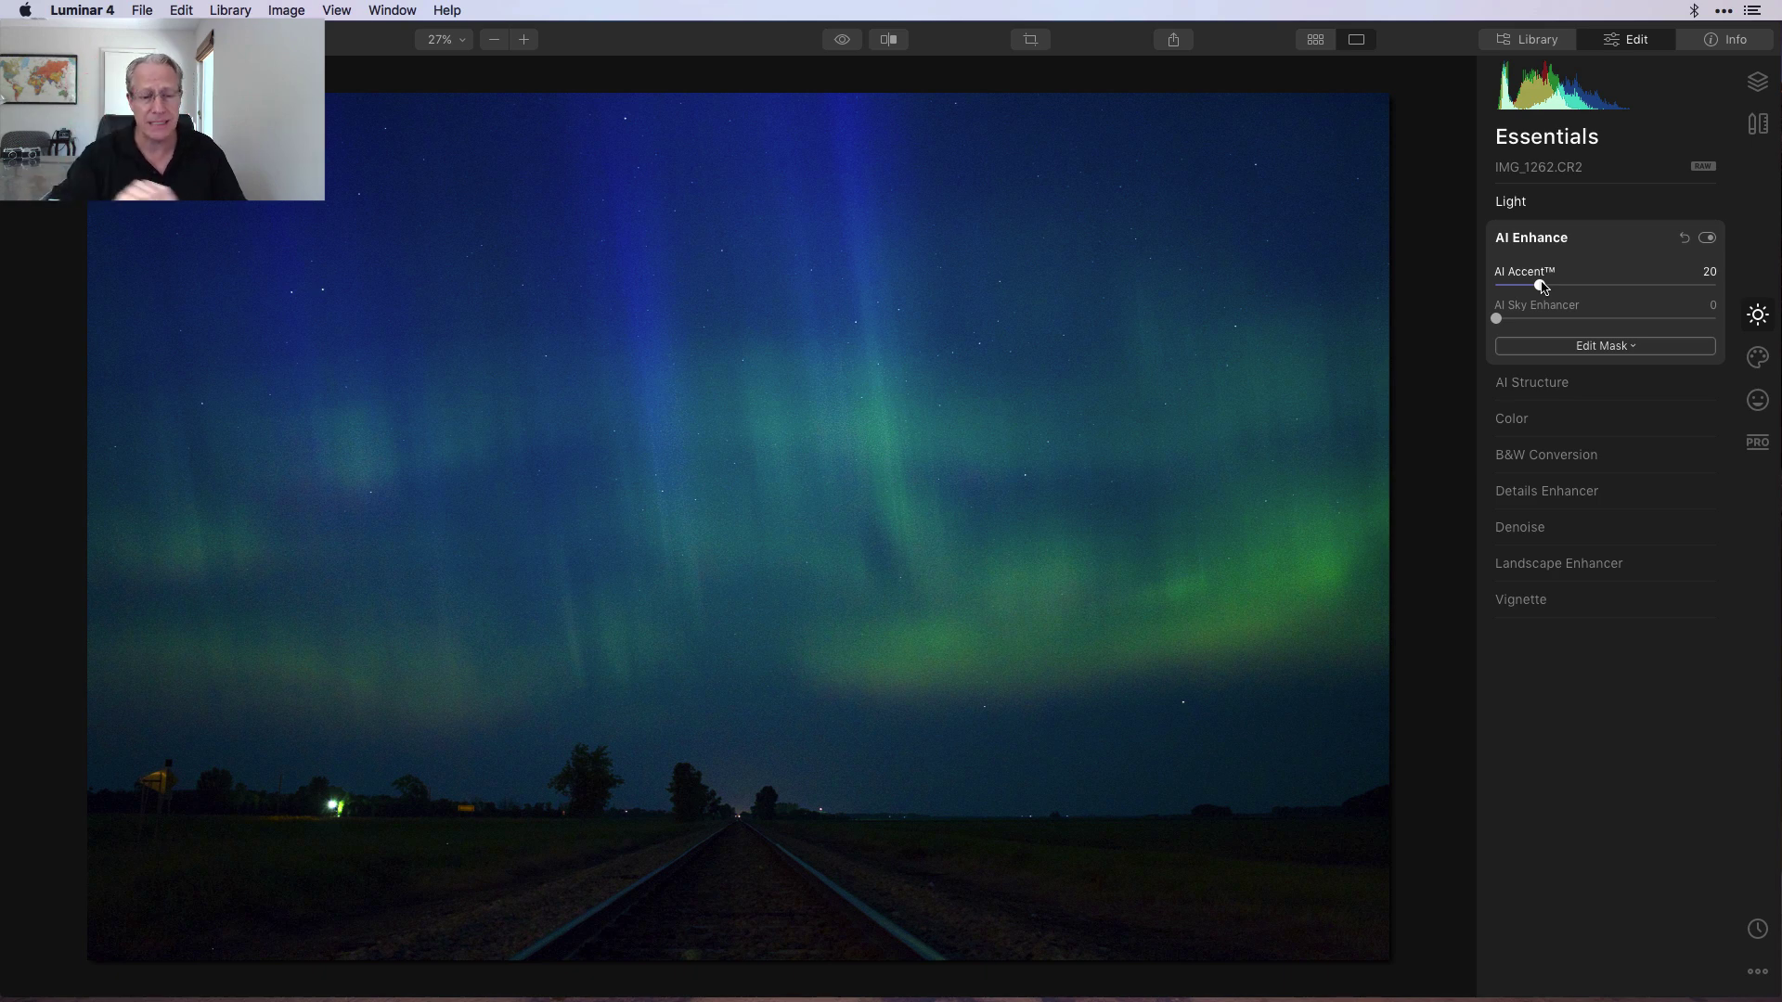
{"action": "left_click", "coordinate": [1707, 239]}
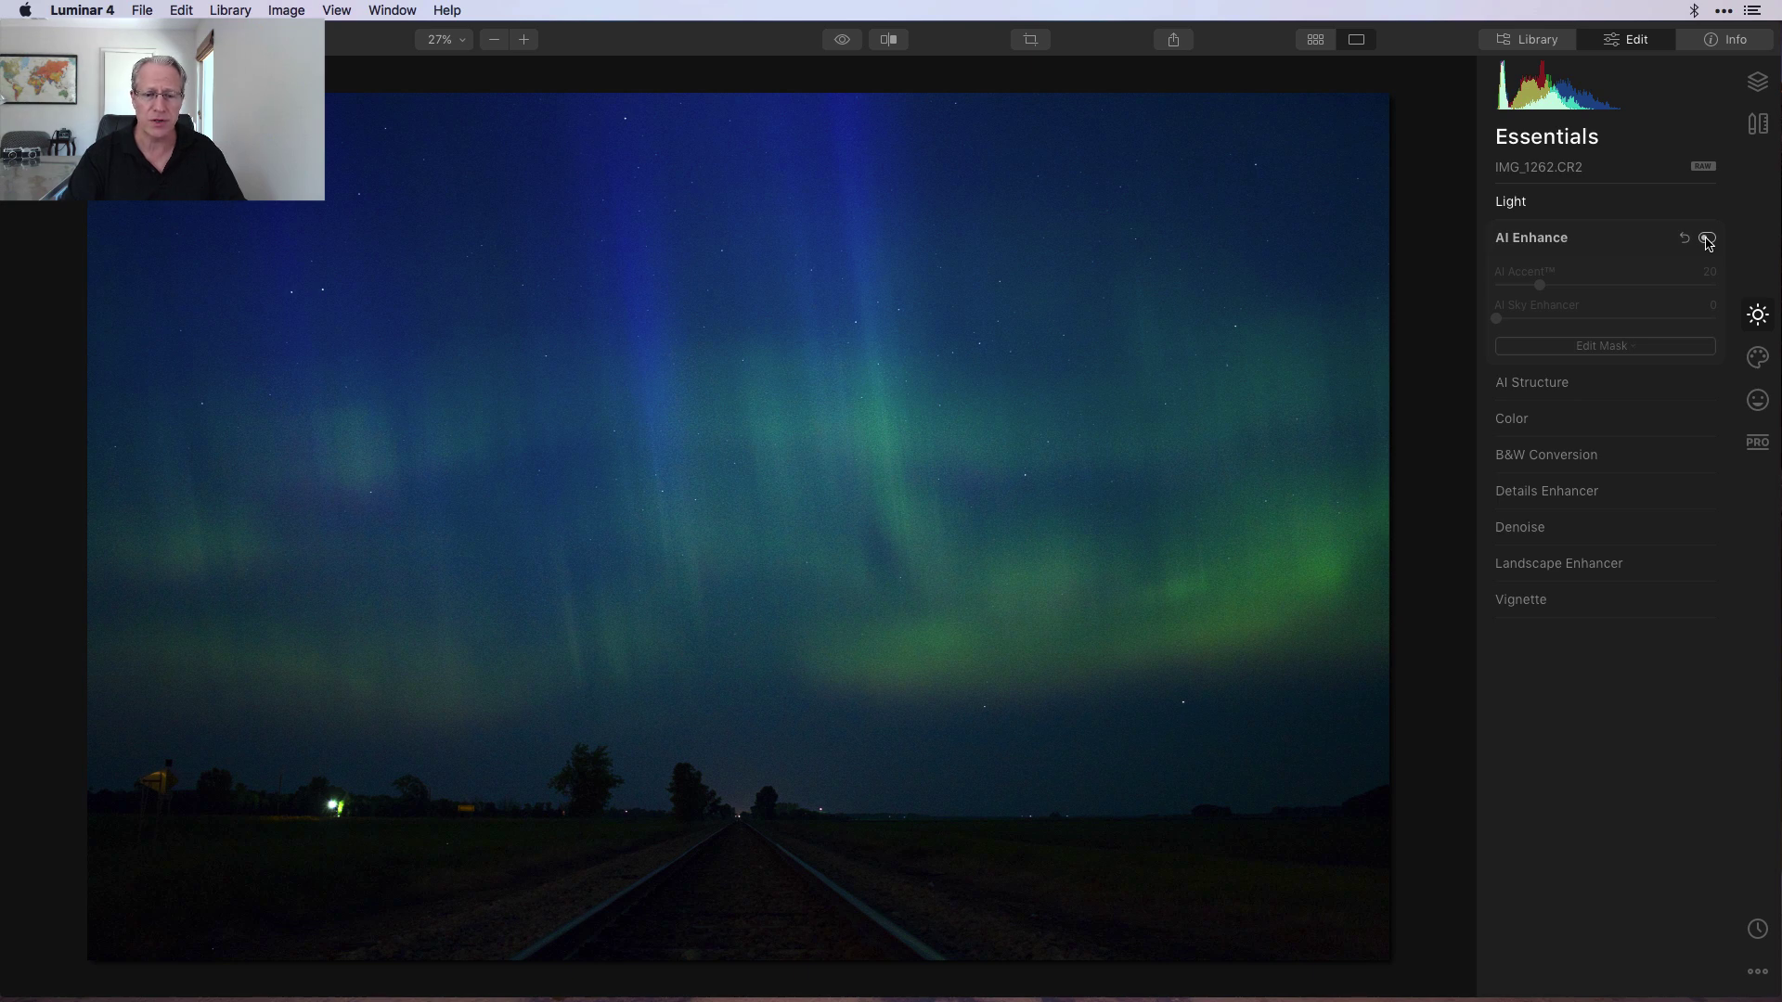
{"action": "left_click", "coordinate": [1707, 238]}
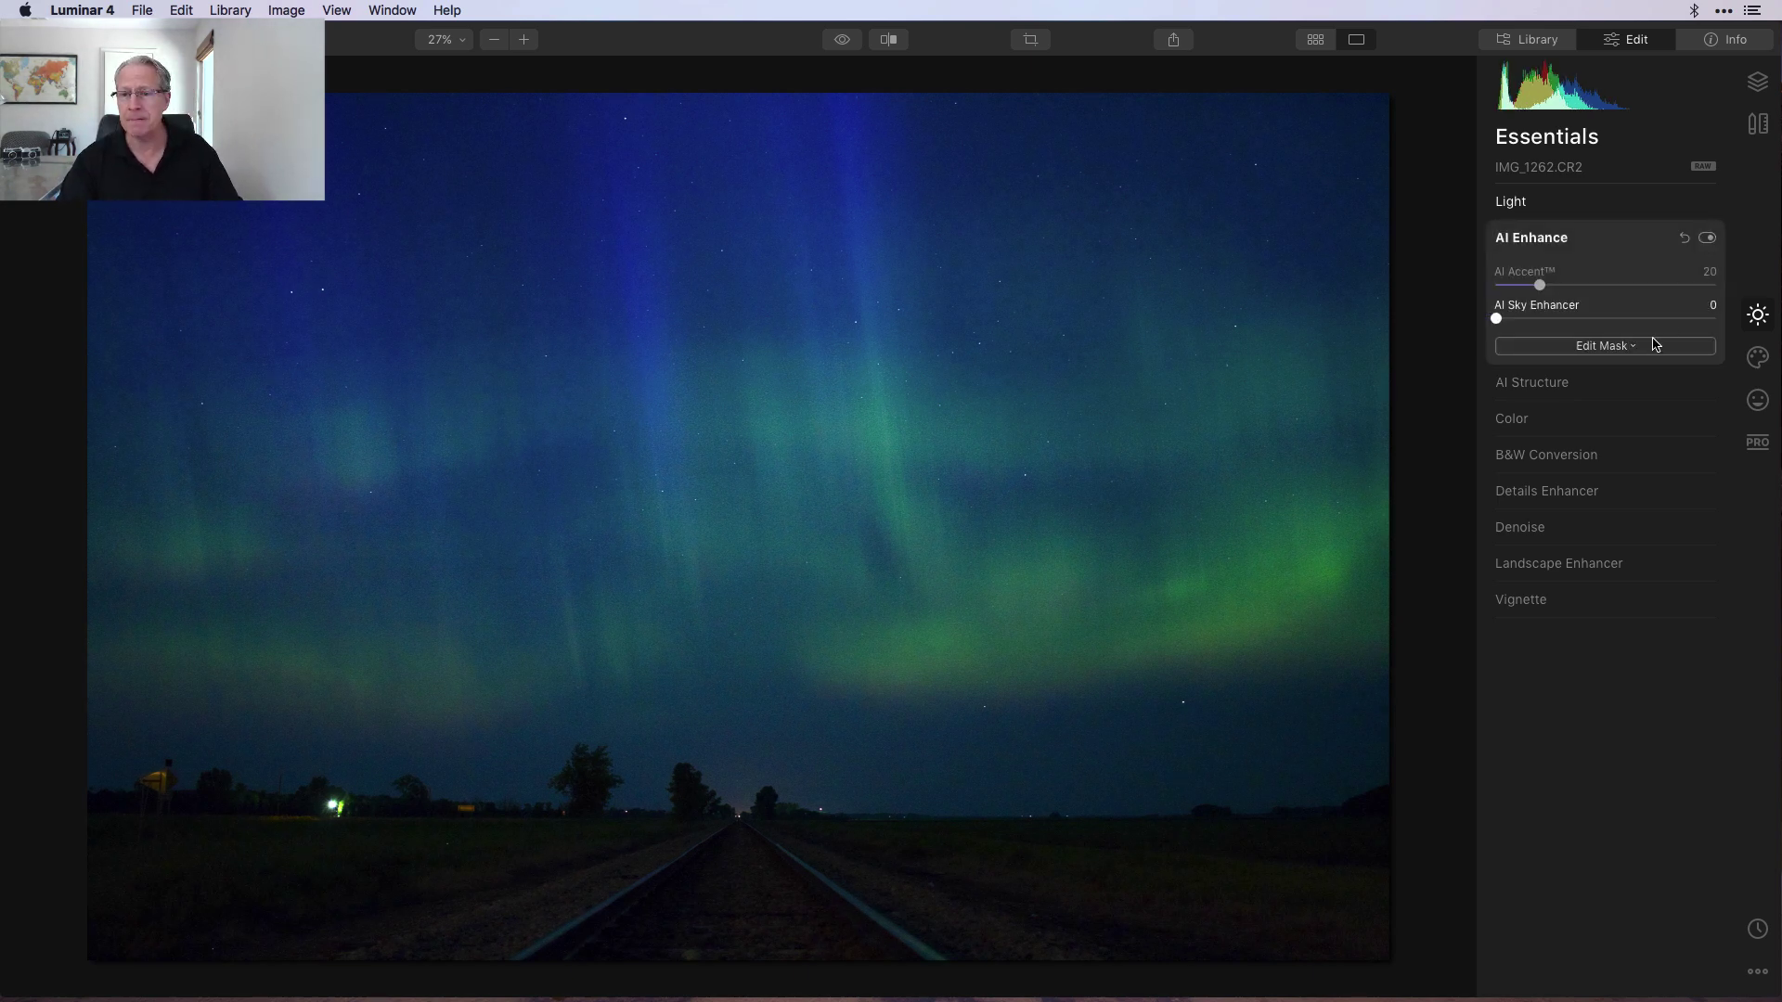
{"action": "left_click", "coordinate": [1578, 380]}
{"action": "left_click_drag", "start_coordinate": [1600, 329], "coordinate": [1574, 326]}
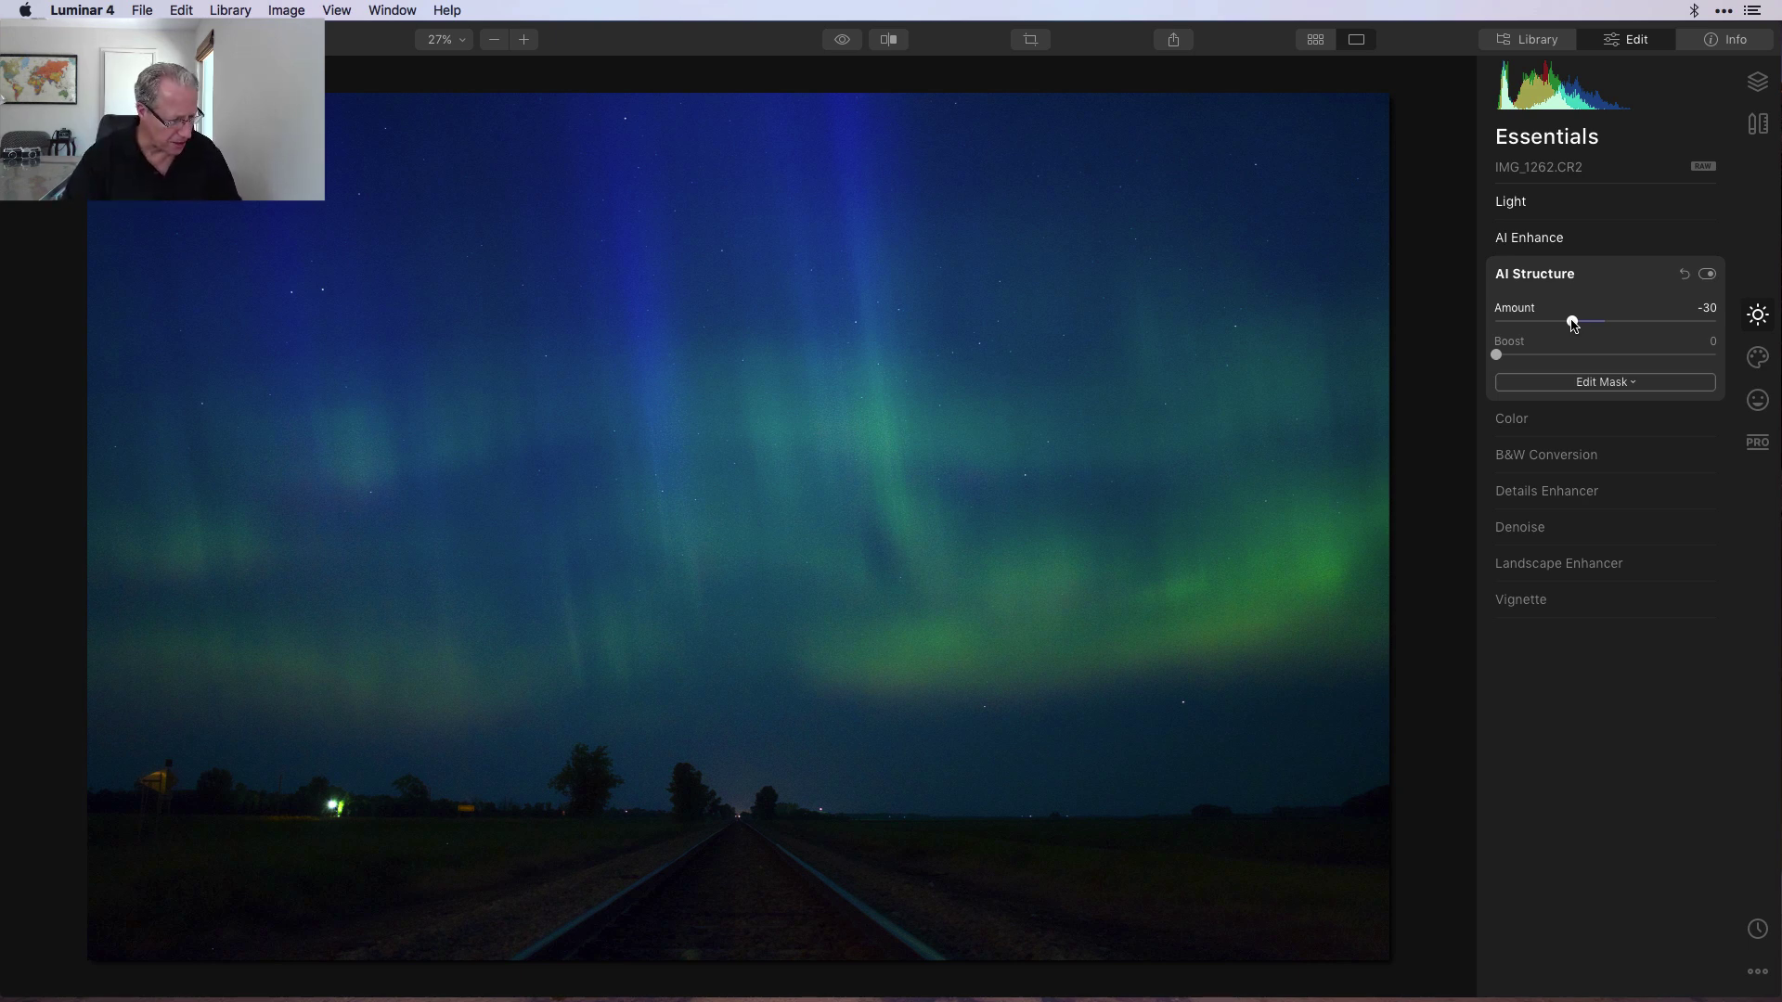
- Set the green channel's Saturation to 37 and Luminance to 10 in the Color filter
{"action": "left_click", "coordinate": [1579, 424]}
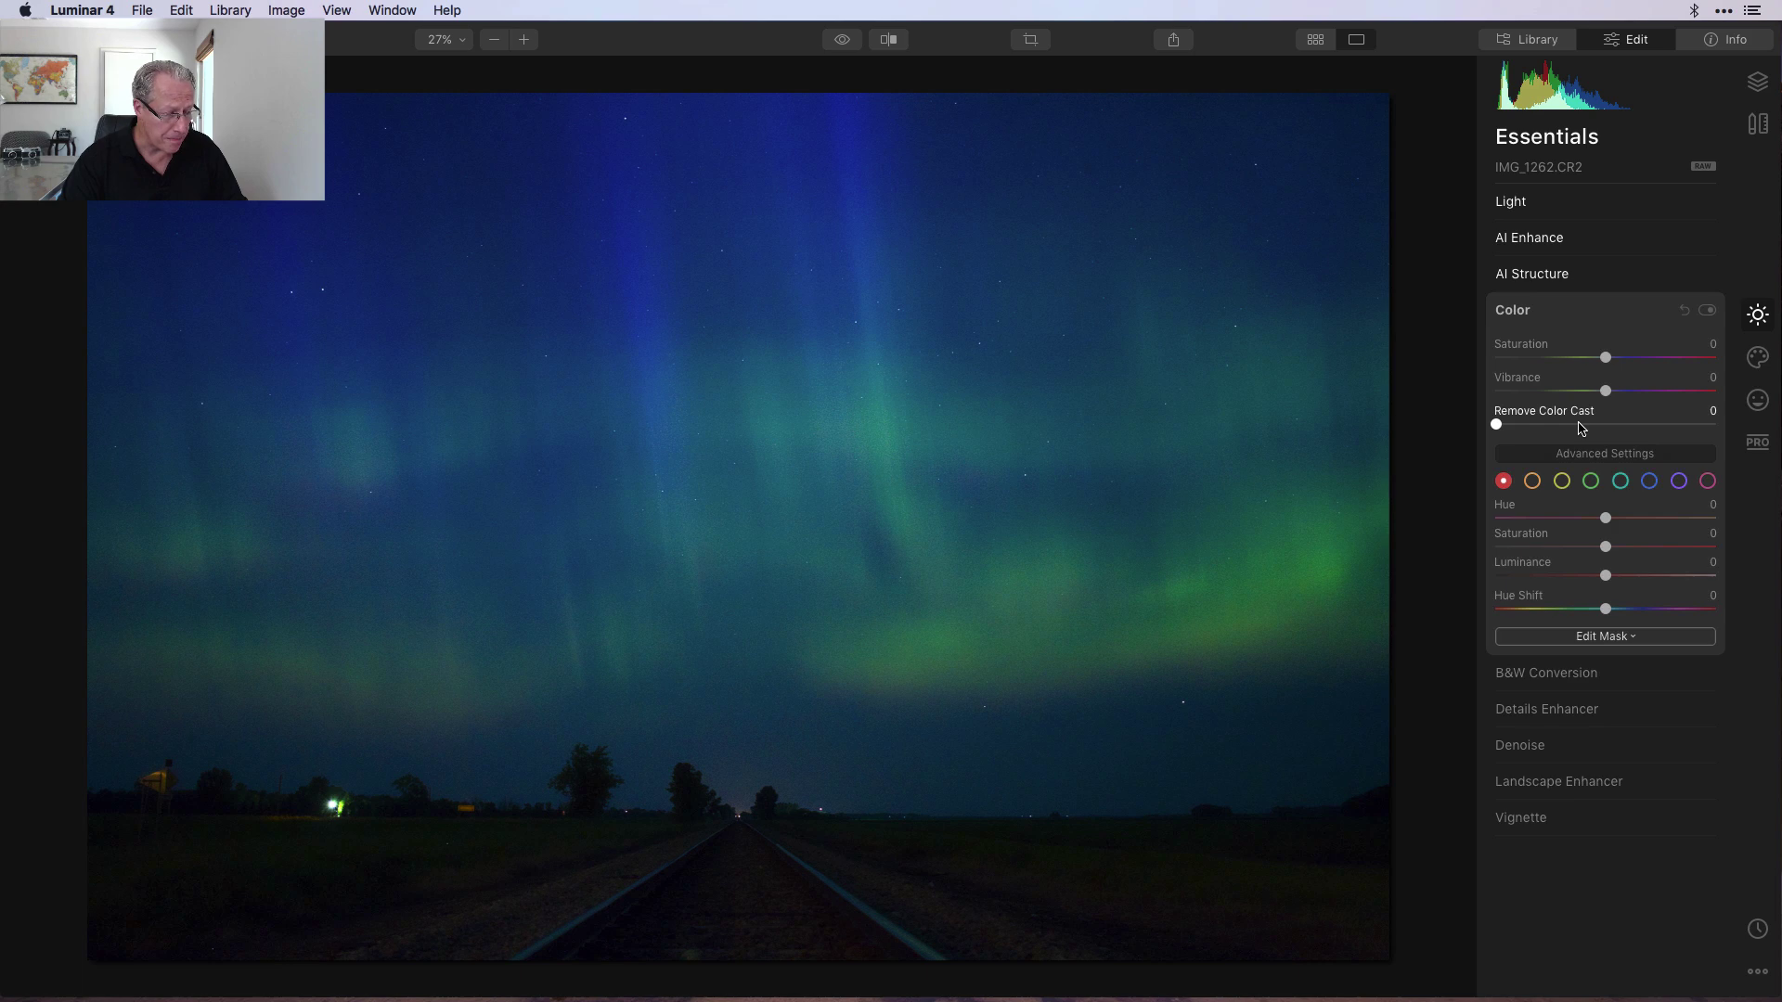
{"action": "left_click", "coordinate": [1591, 481]}
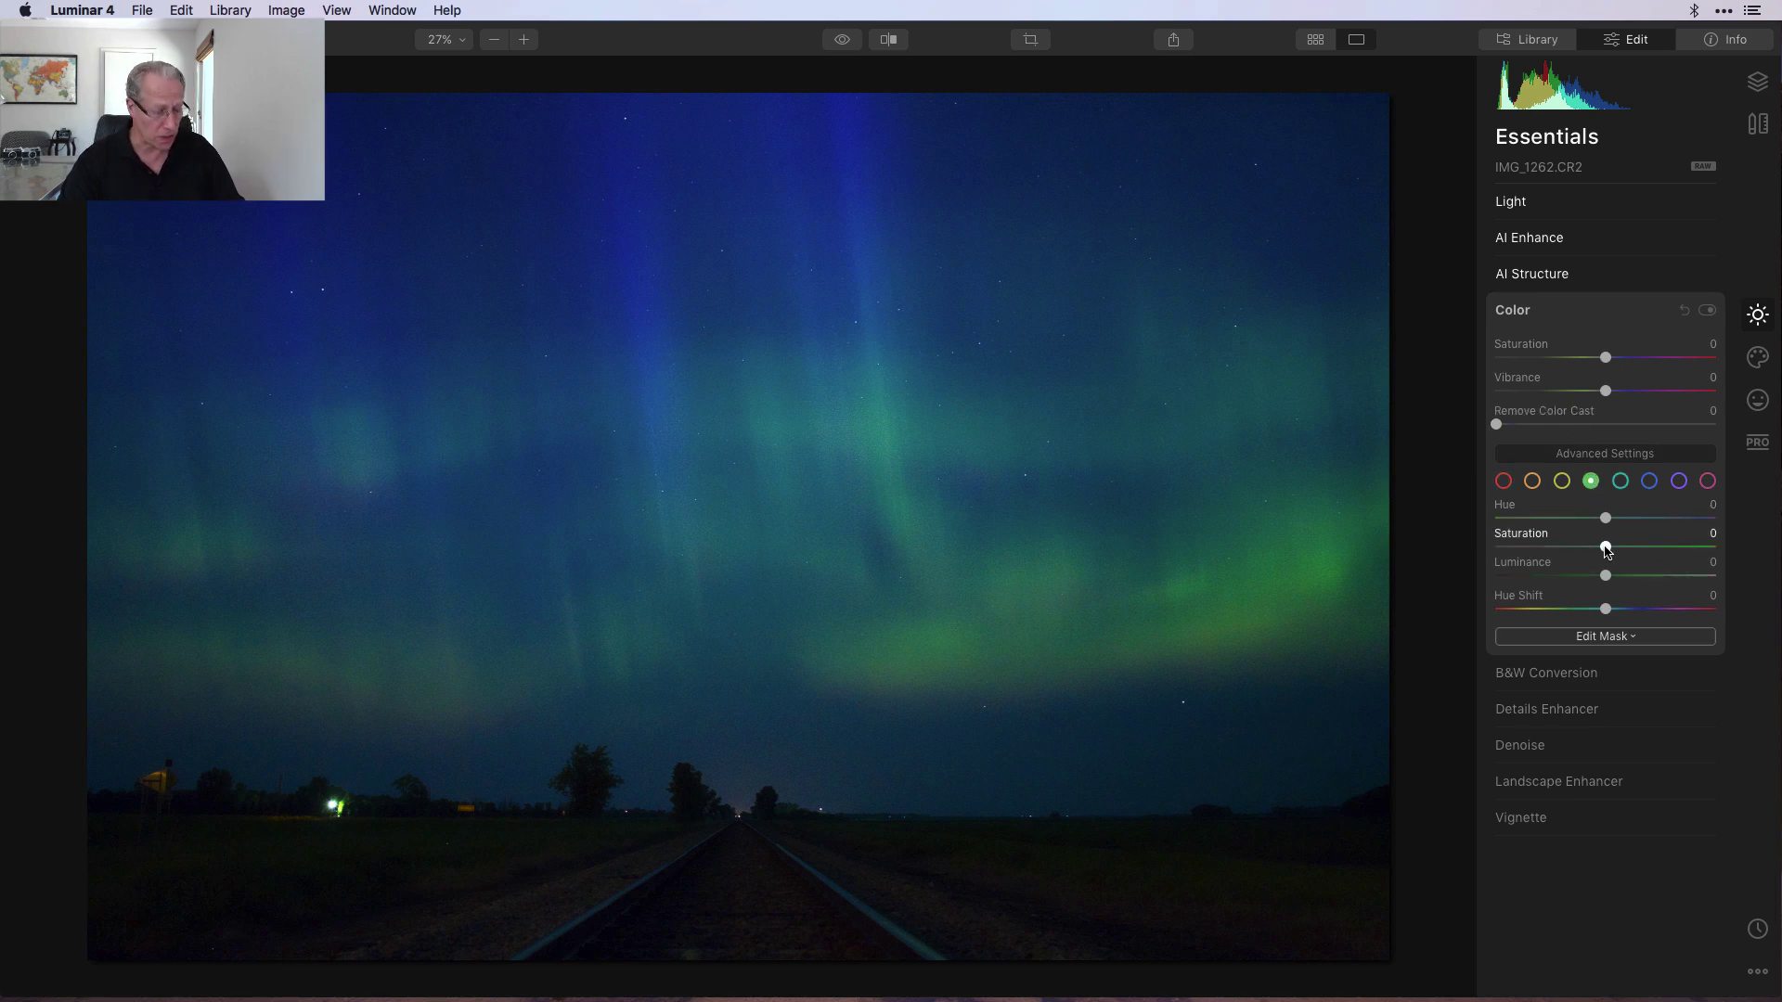
{"action": "left_click_drag", "start_coordinate": [1606, 547], "coordinate": [1648, 548]}
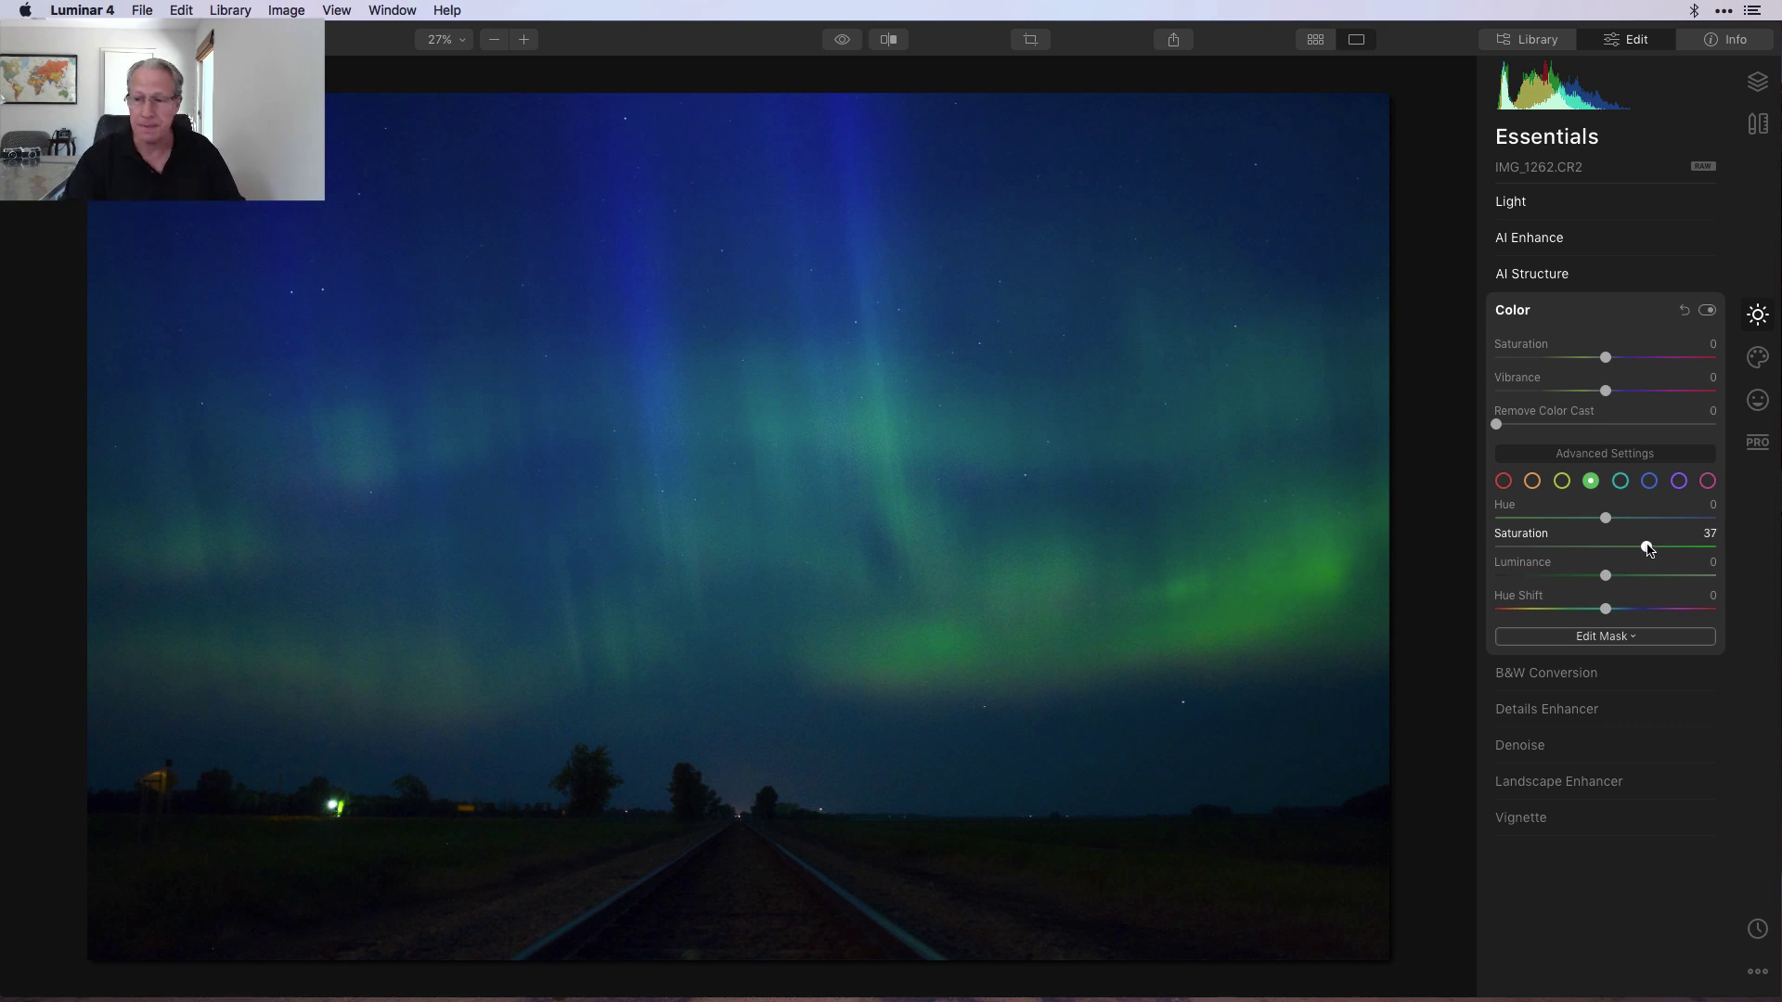
{"action": "left_click_drag", "start_coordinate": [1606, 576], "coordinate": [1618, 578]}
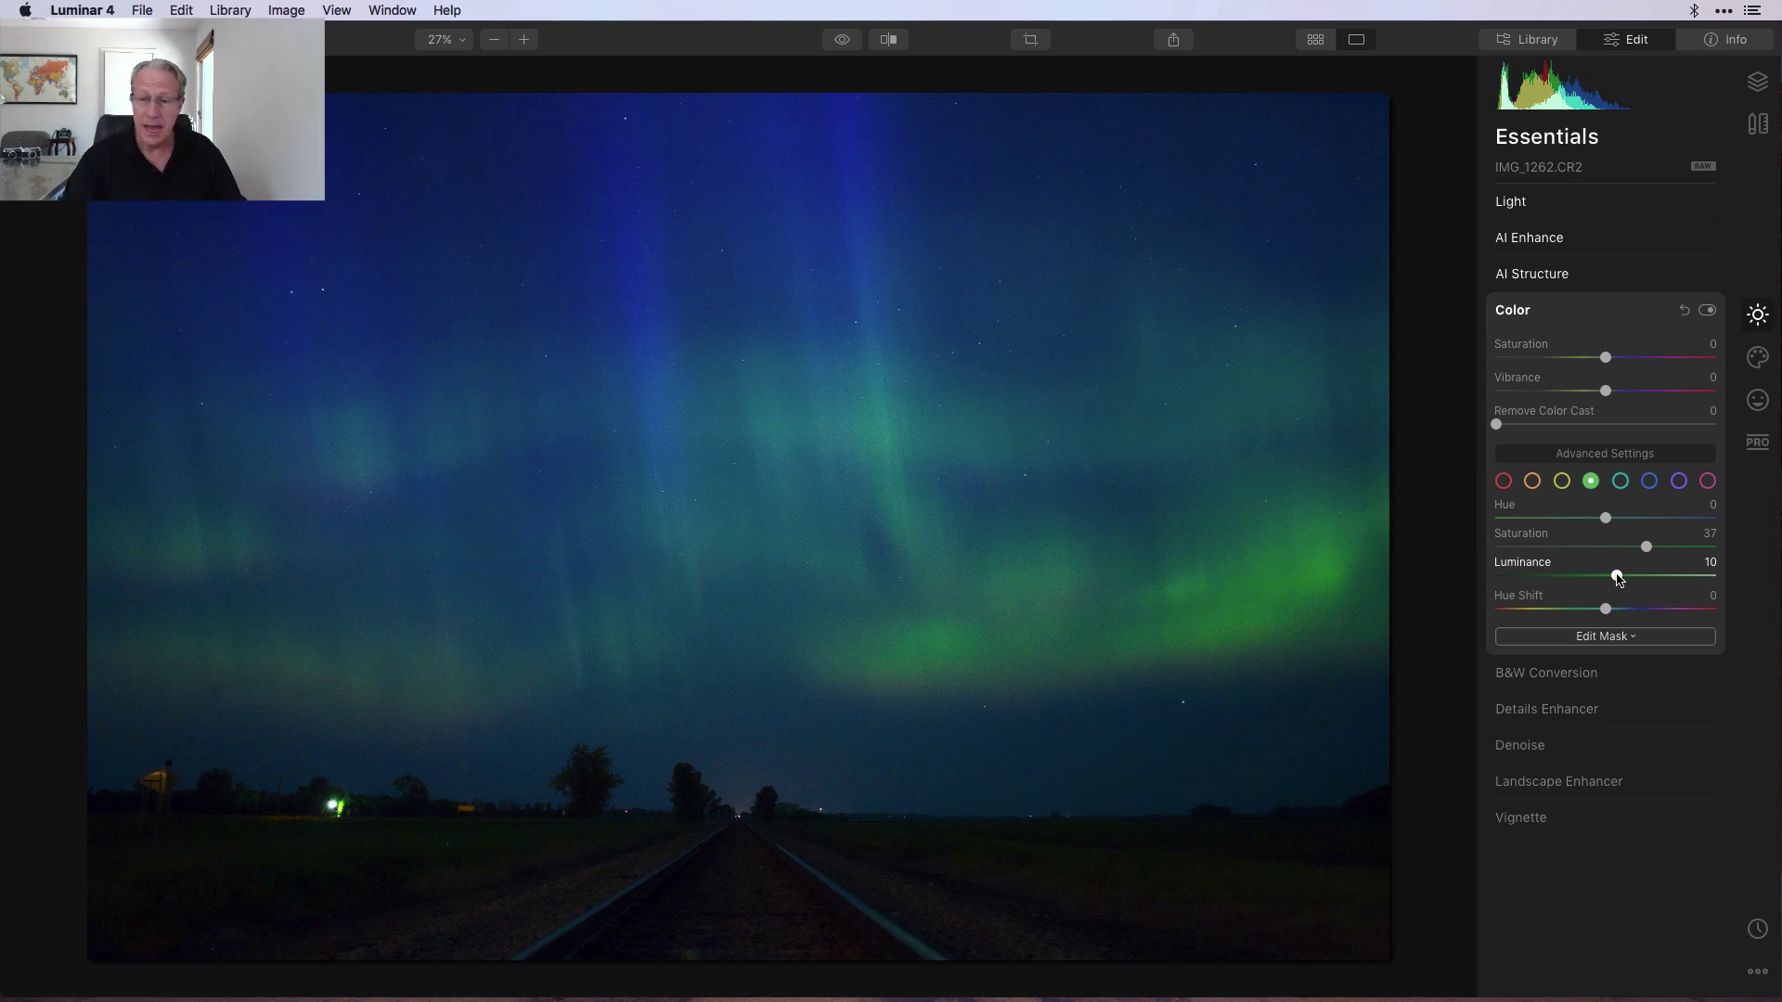
- Set the blue channel's Luminance to 18 and compare the photo with and without the edits
{"action": "left_click", "coordinate": [1650, 481]}
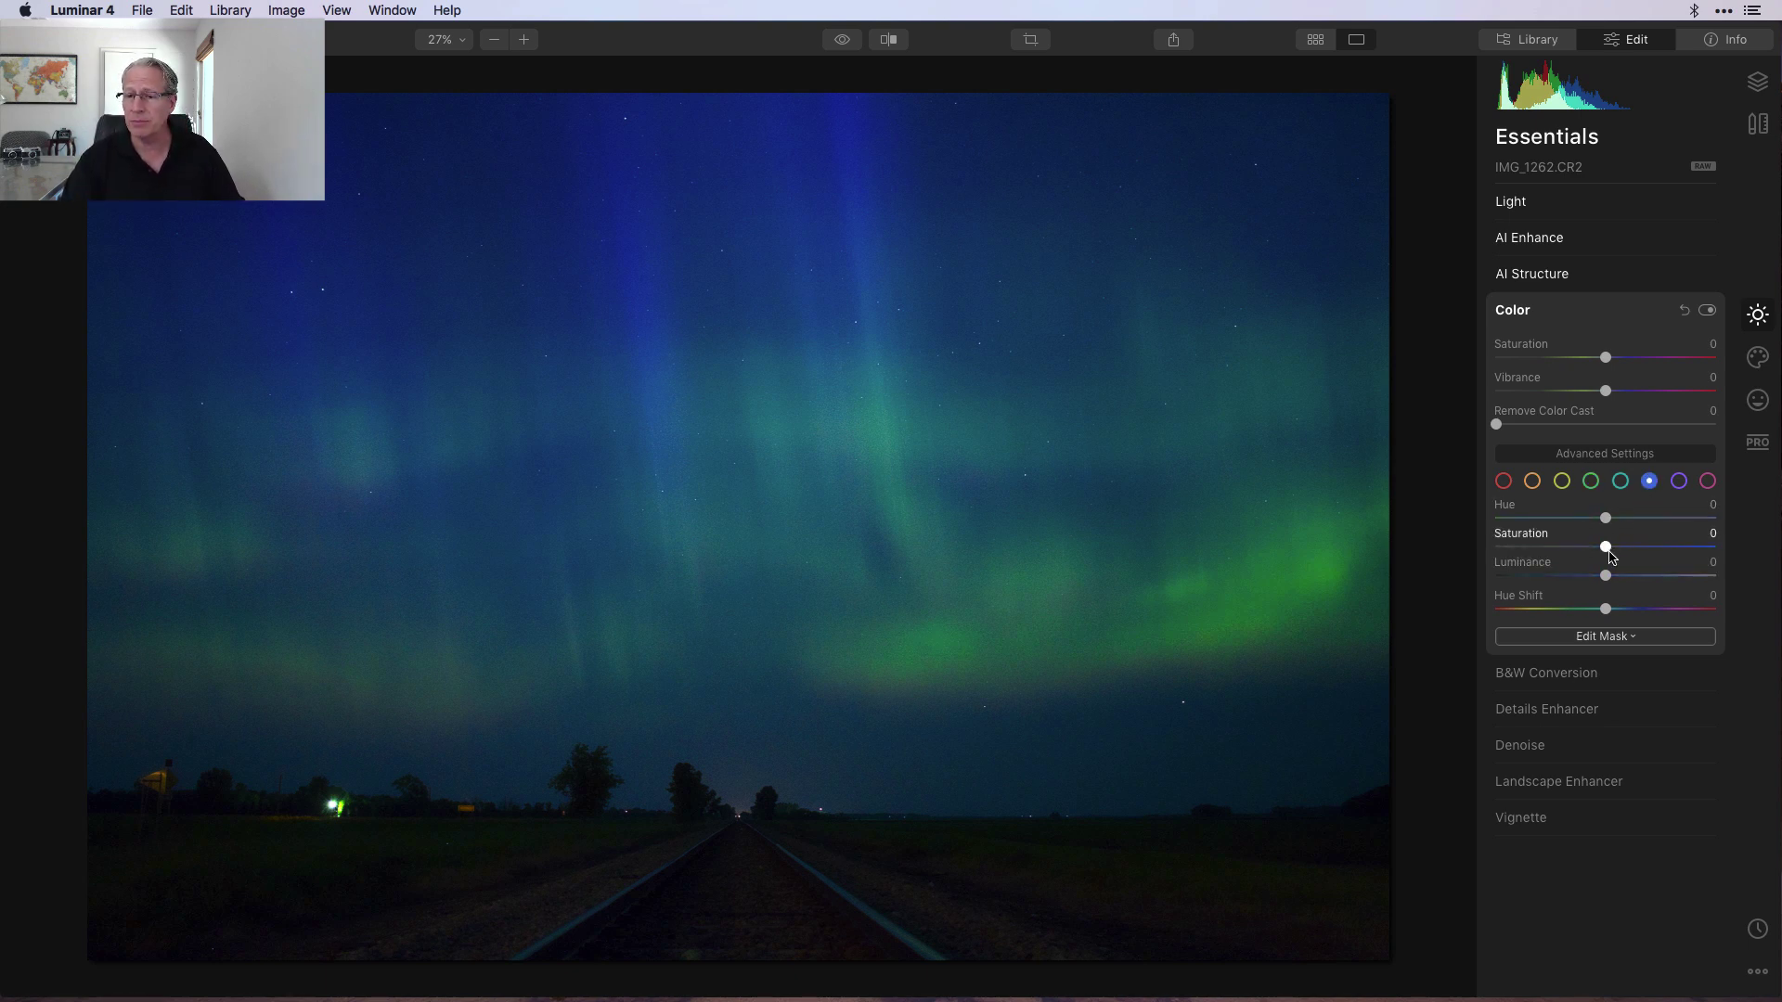
{"action": "left_click_drag", "start_coordinate": [1605, 576], "coordinate": [1629, 577]}
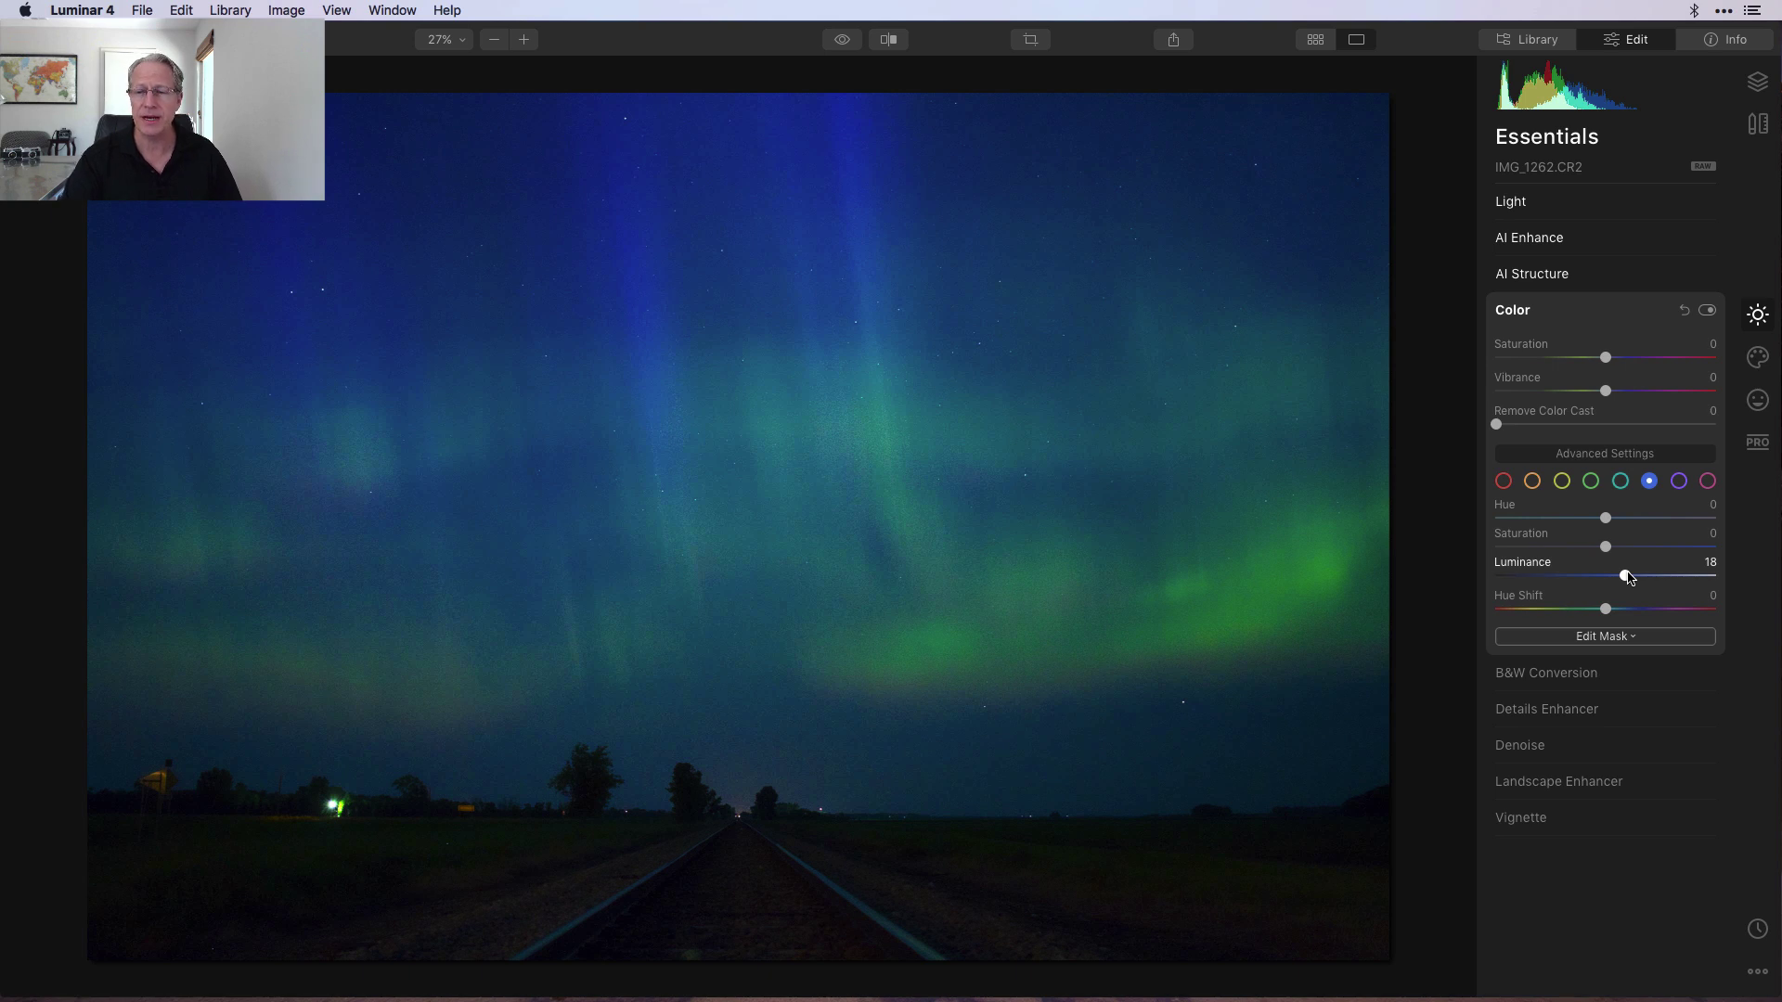
{"action": "left_click", "coordinate": [842, 39]}
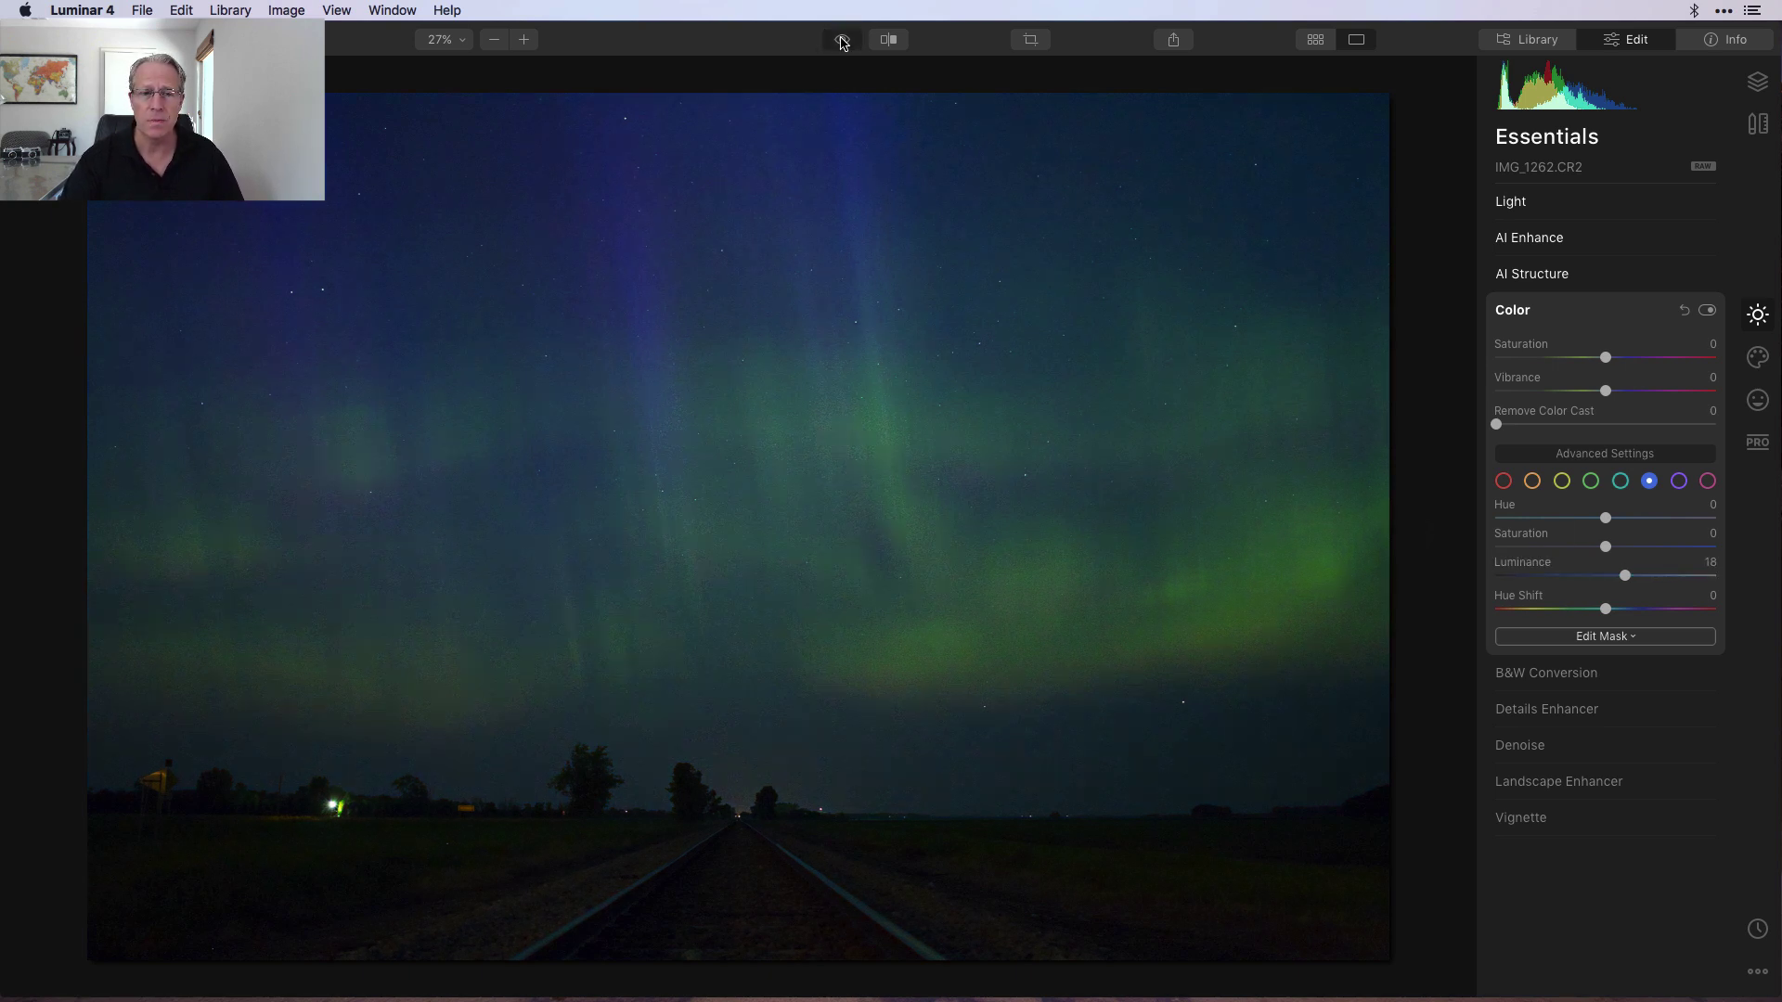
{"action": "left_click", "coordinate": [842, 39]}
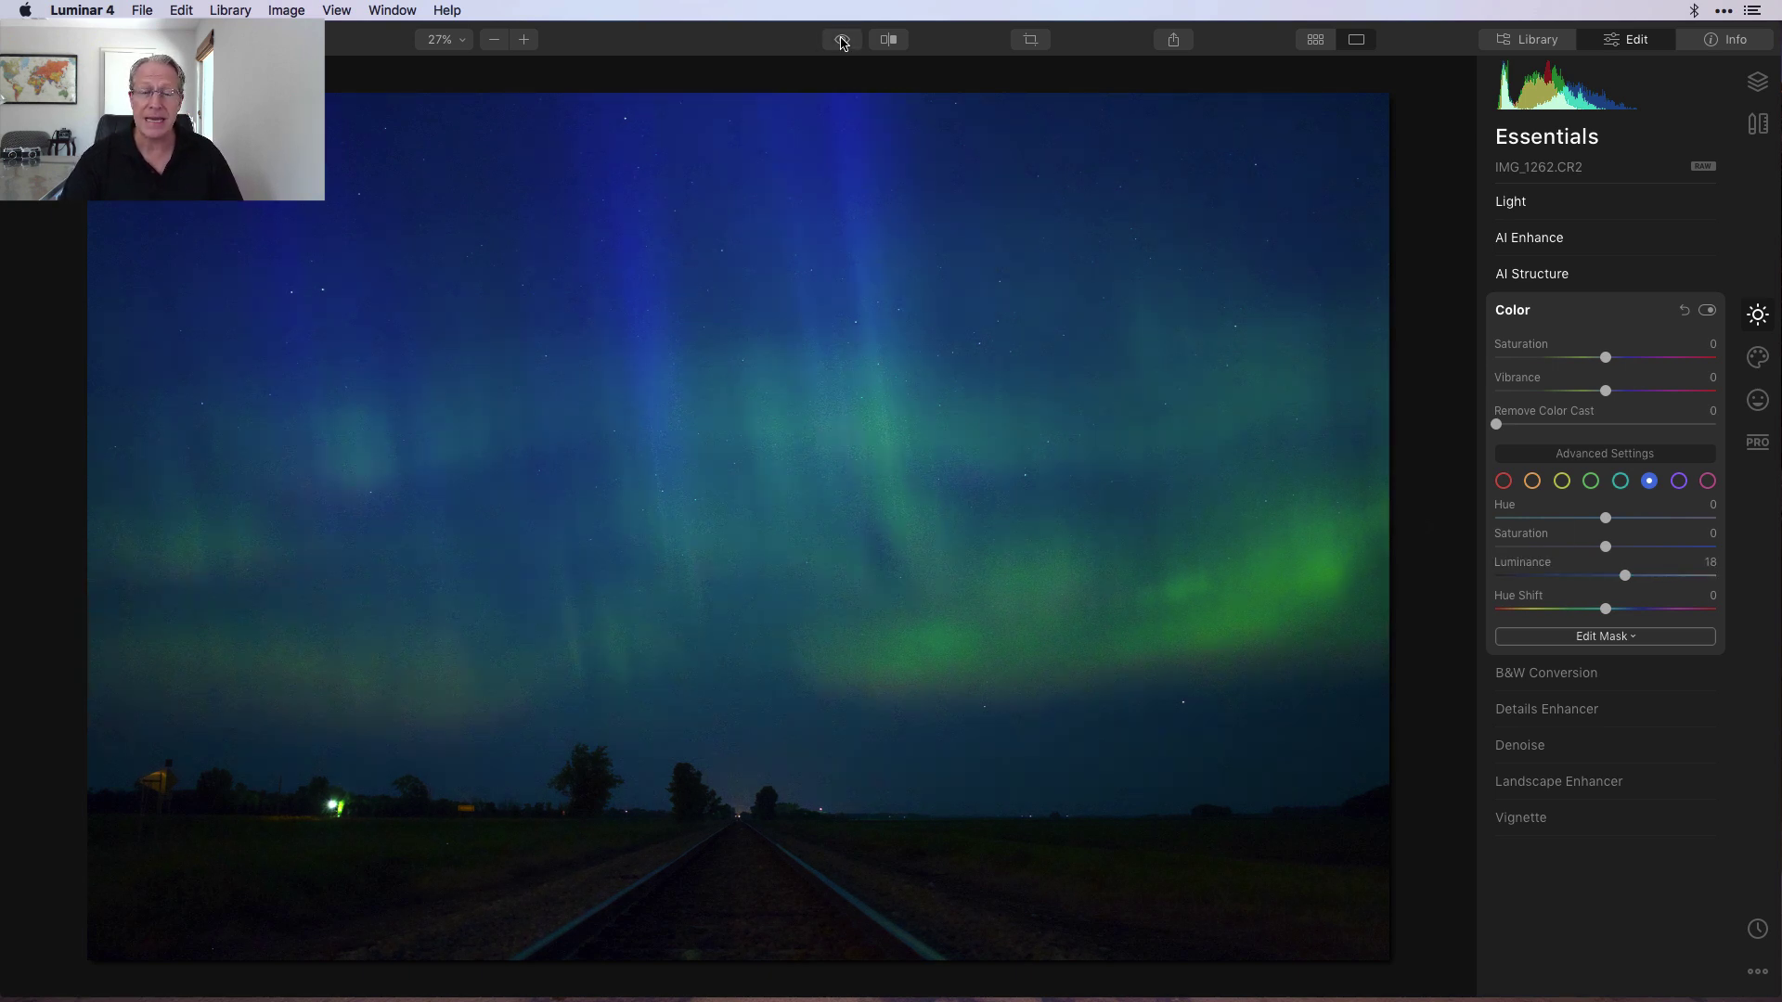
{"action": "left_click", "coordinate": [1707, 311]}
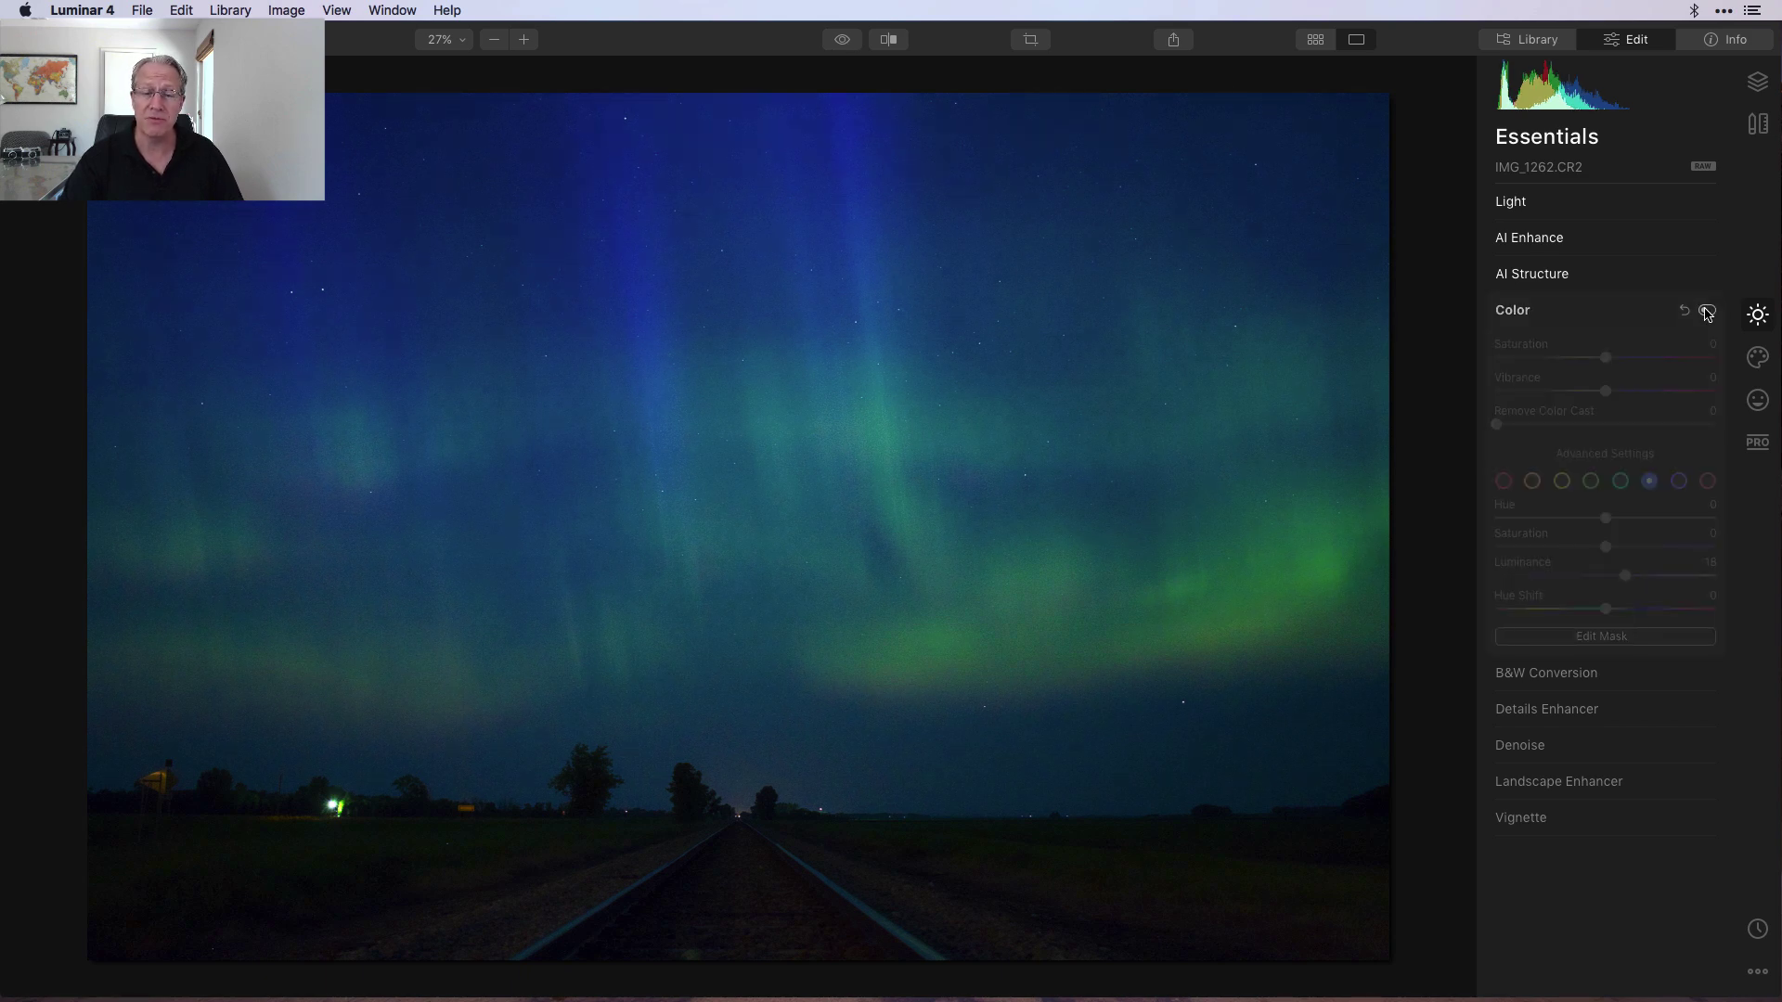
{"action": "left_click", "coordinate": [1707, 311]}
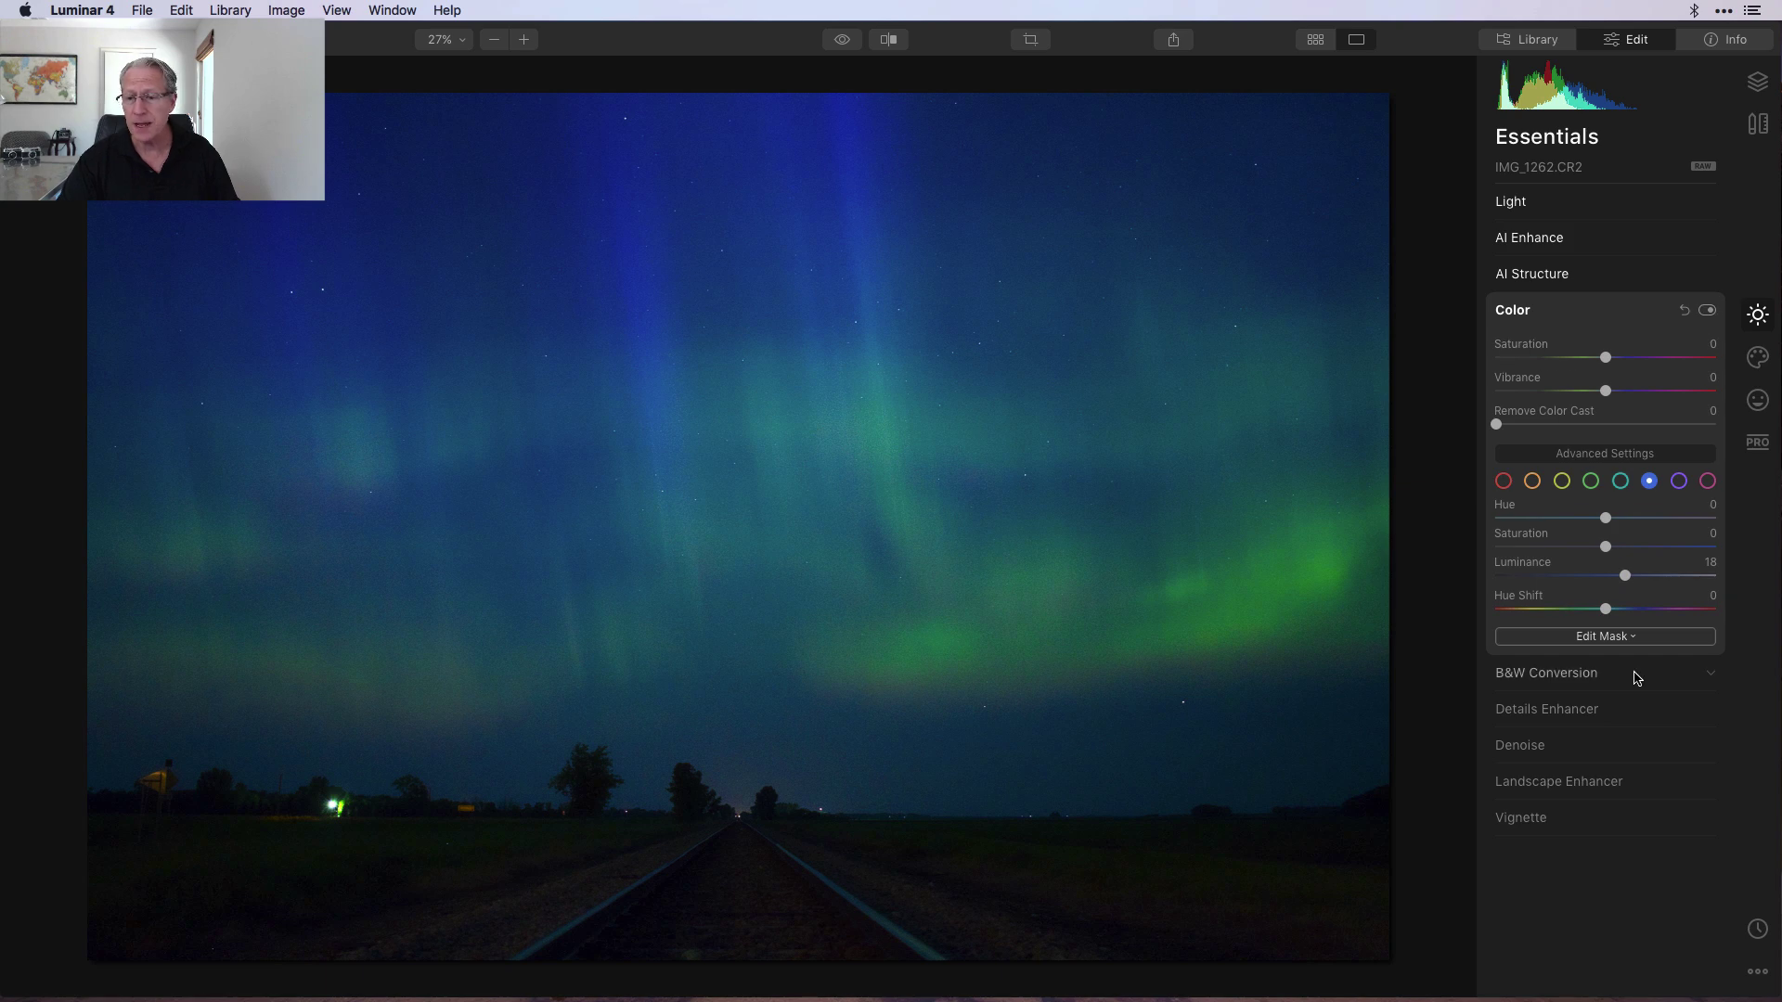
- Set both Luminosity Denoise and Color Denoise to 40 in the Denoise filter
{"action": "left_click", "coordinate": [1556, 745]}
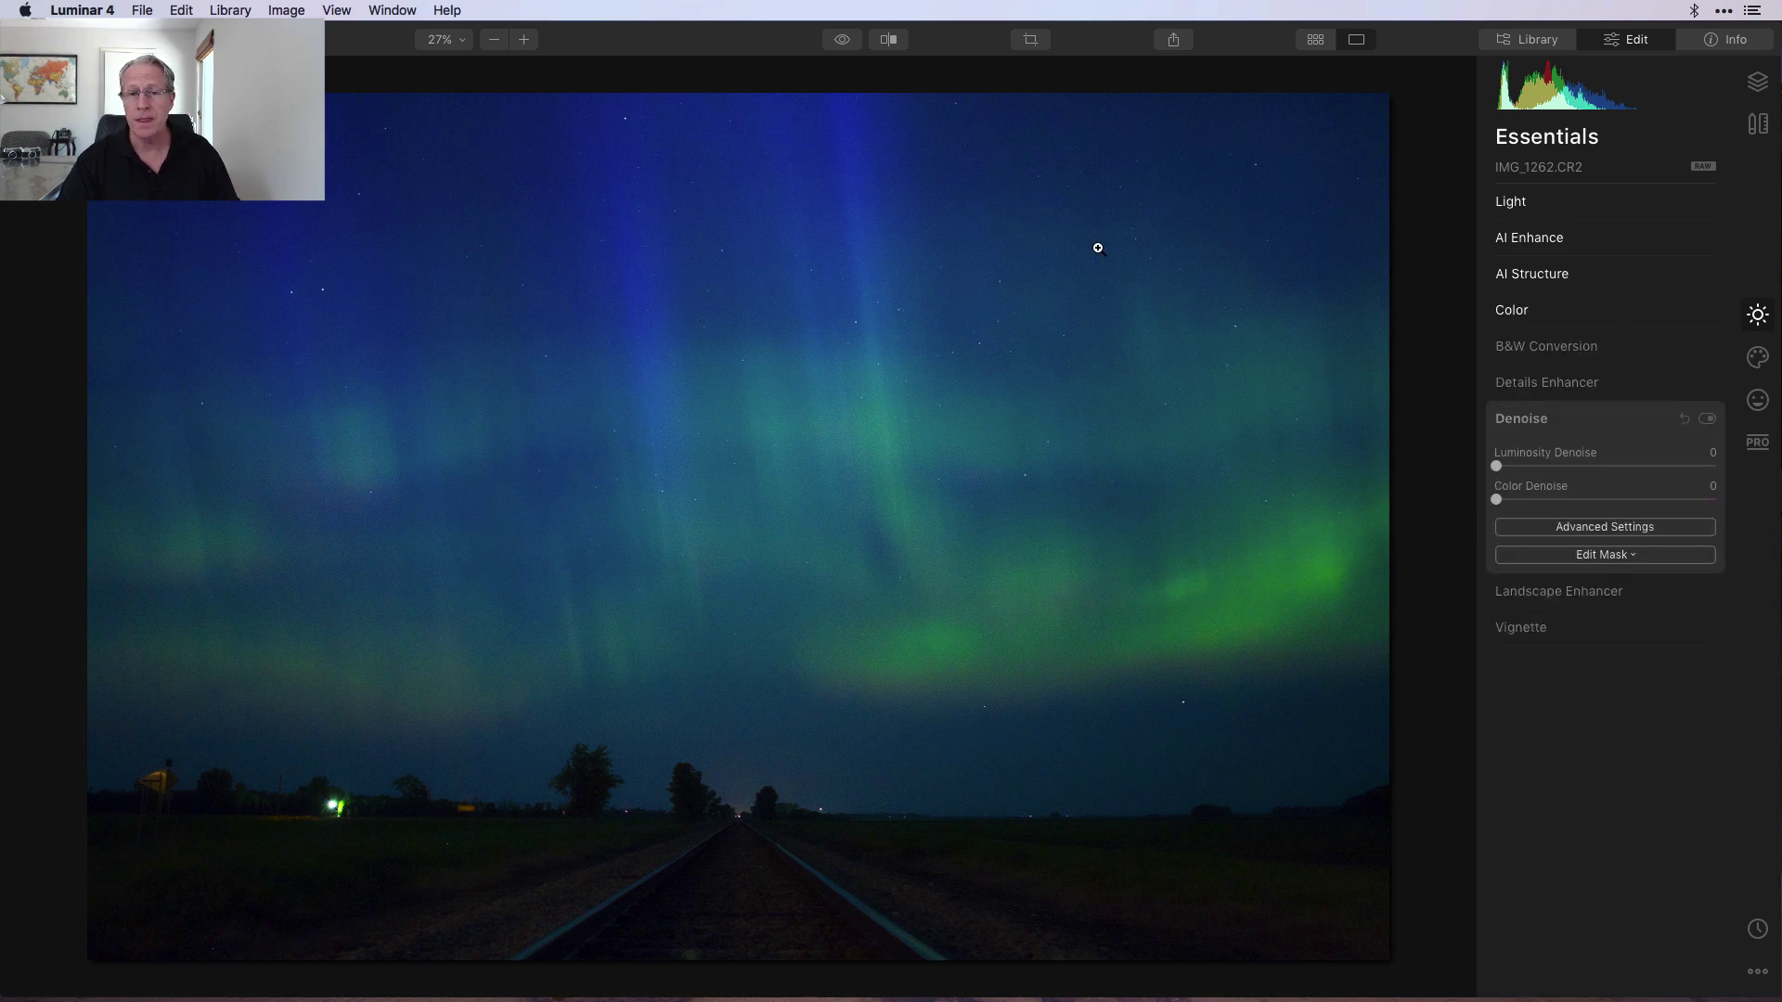
{"action": "left_click", "coordinate": [524, 40]}
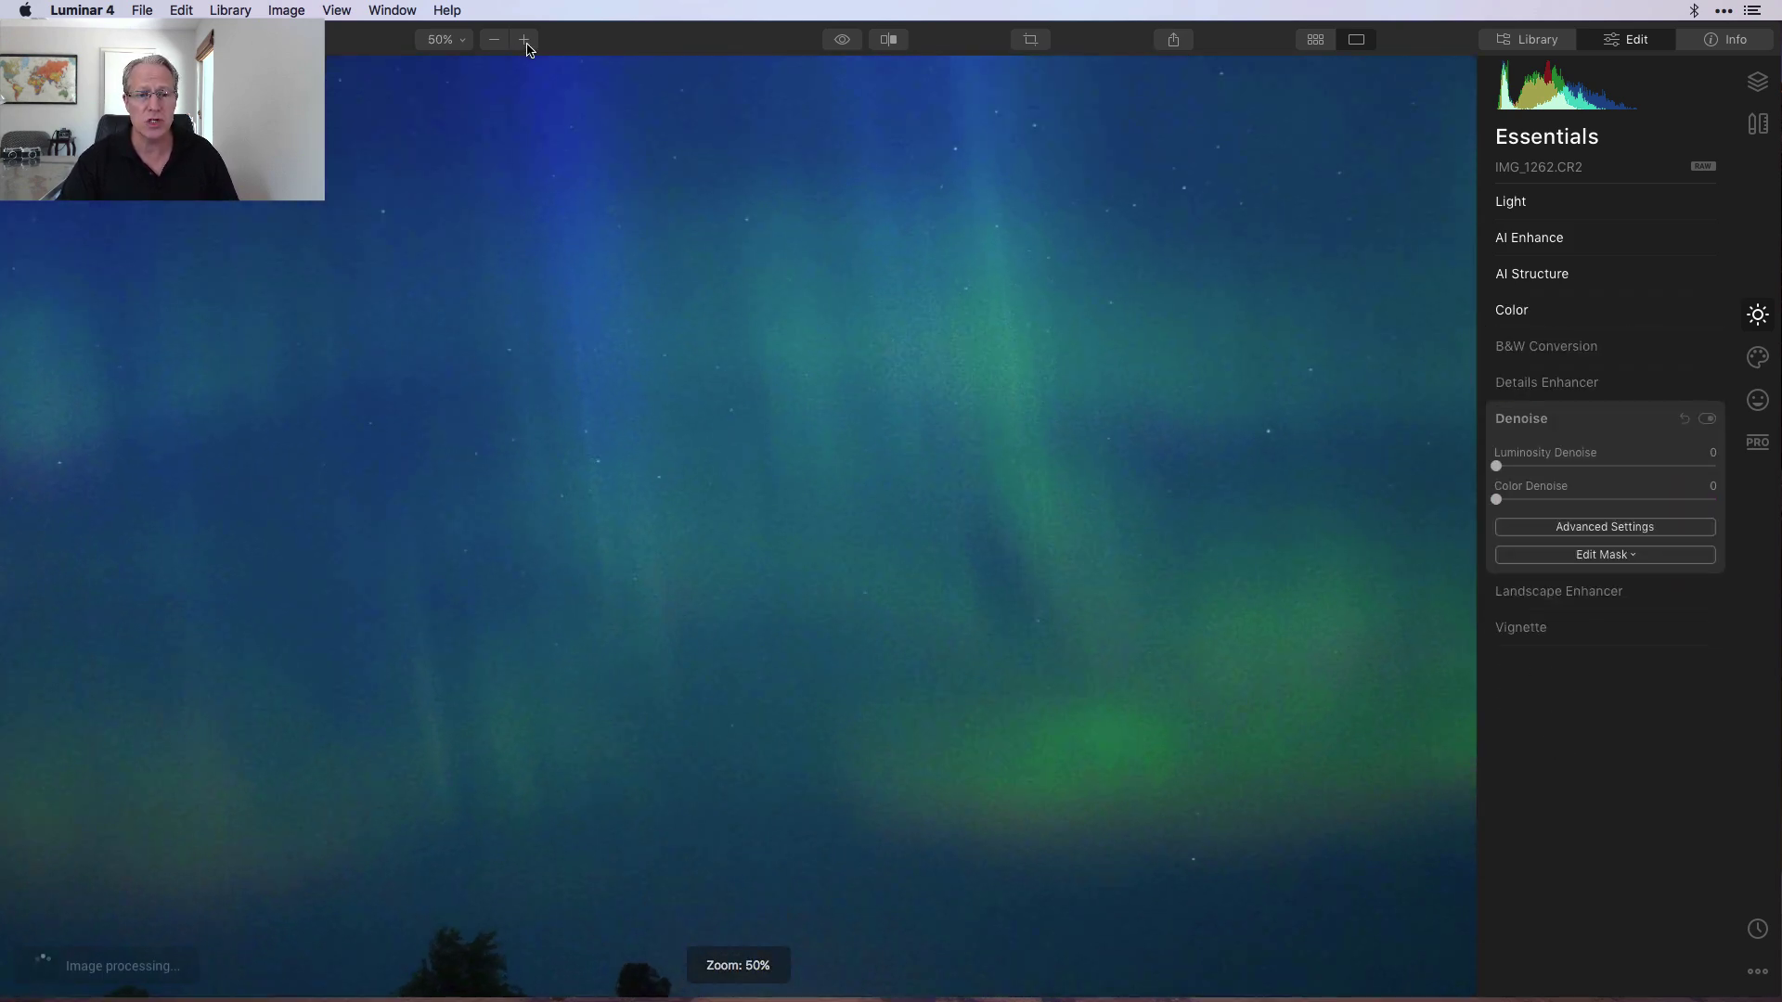
{"action": "scroll", "coordinate": [653, 606], "scroll_direction": "down", "scroll_amount": 3}
{"action": "scroll", "coordinate": [654, 607], "scroll_direction": "left", "scroll_amount": 3}
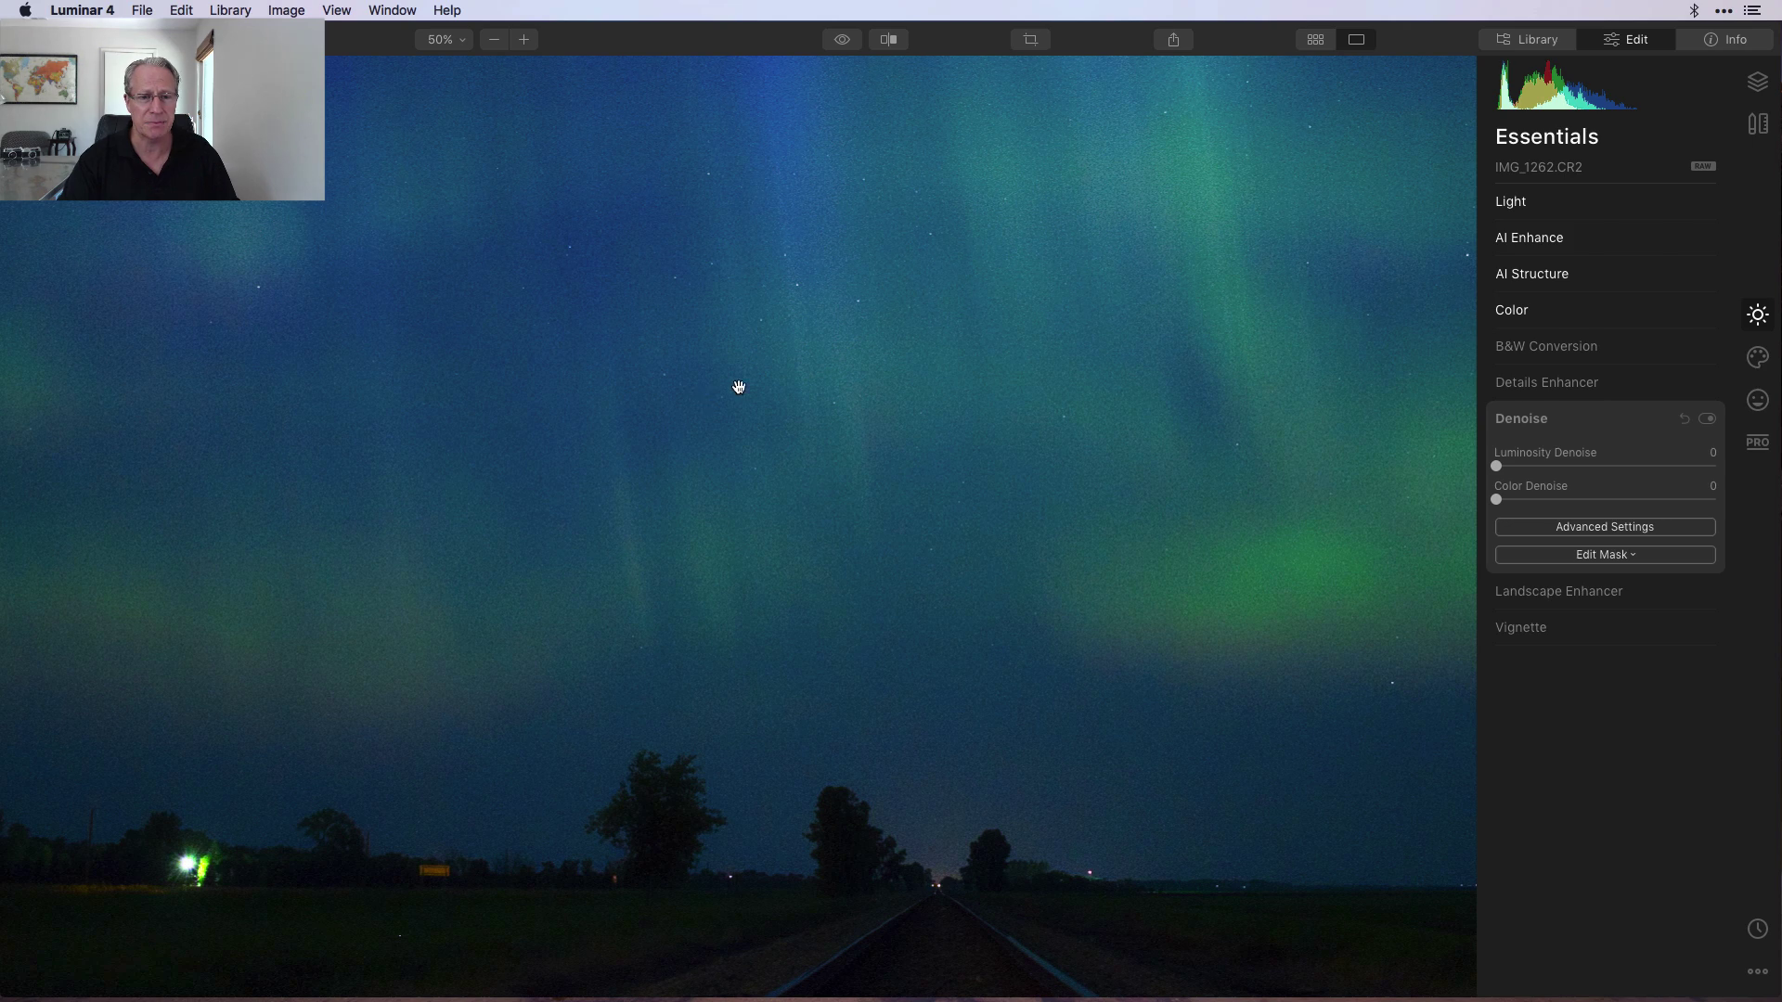
{"action": "left_click", "coordinate": [1713, 452]}
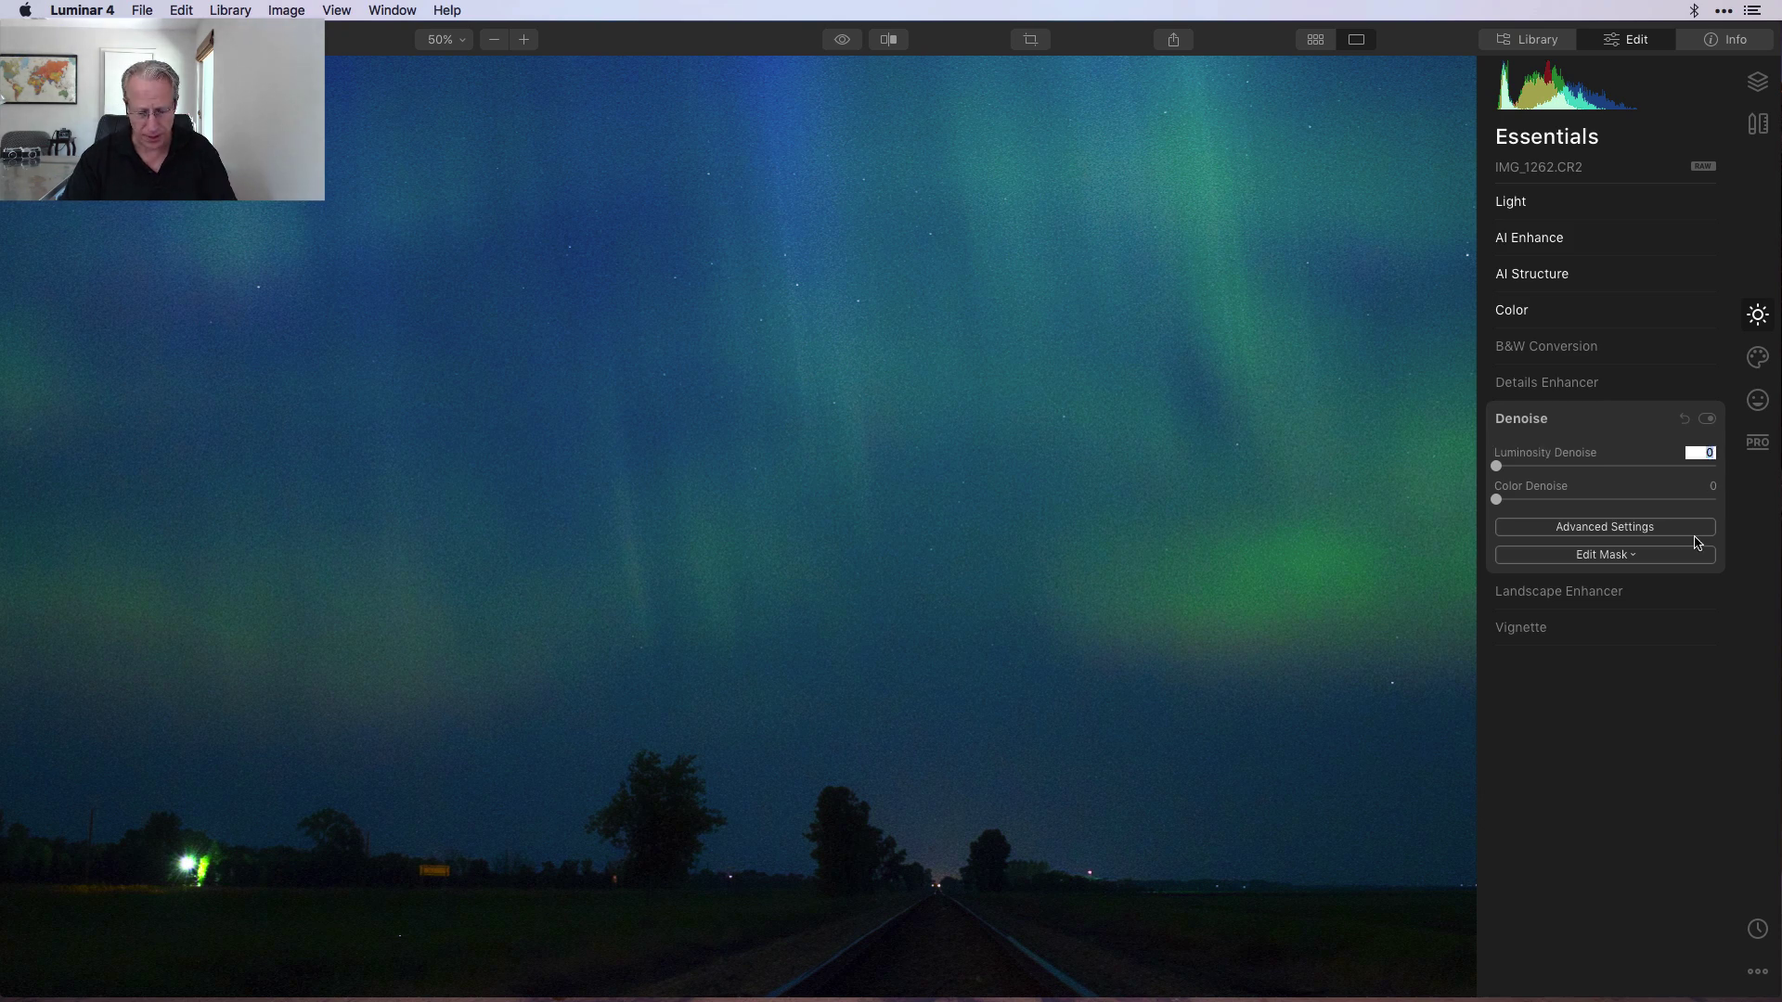
{"action": "key", "text": "Tab"}
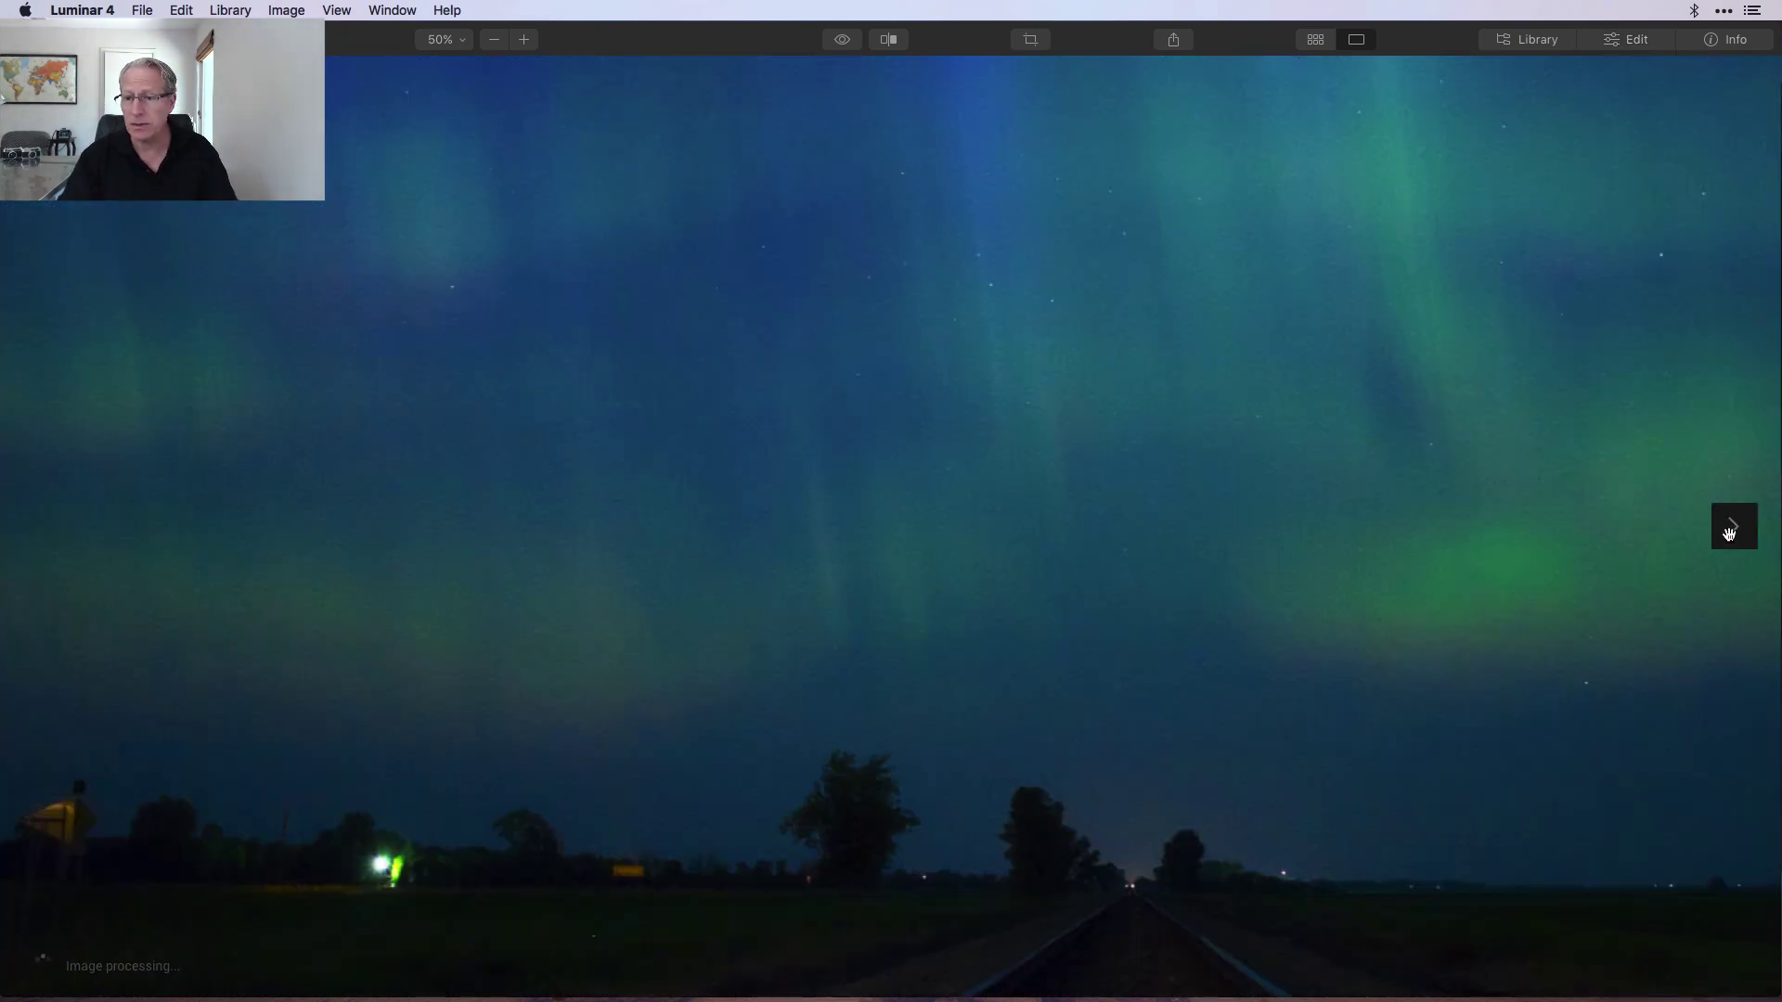
{"action": "left_click", "coordinate": [1616, 41]}
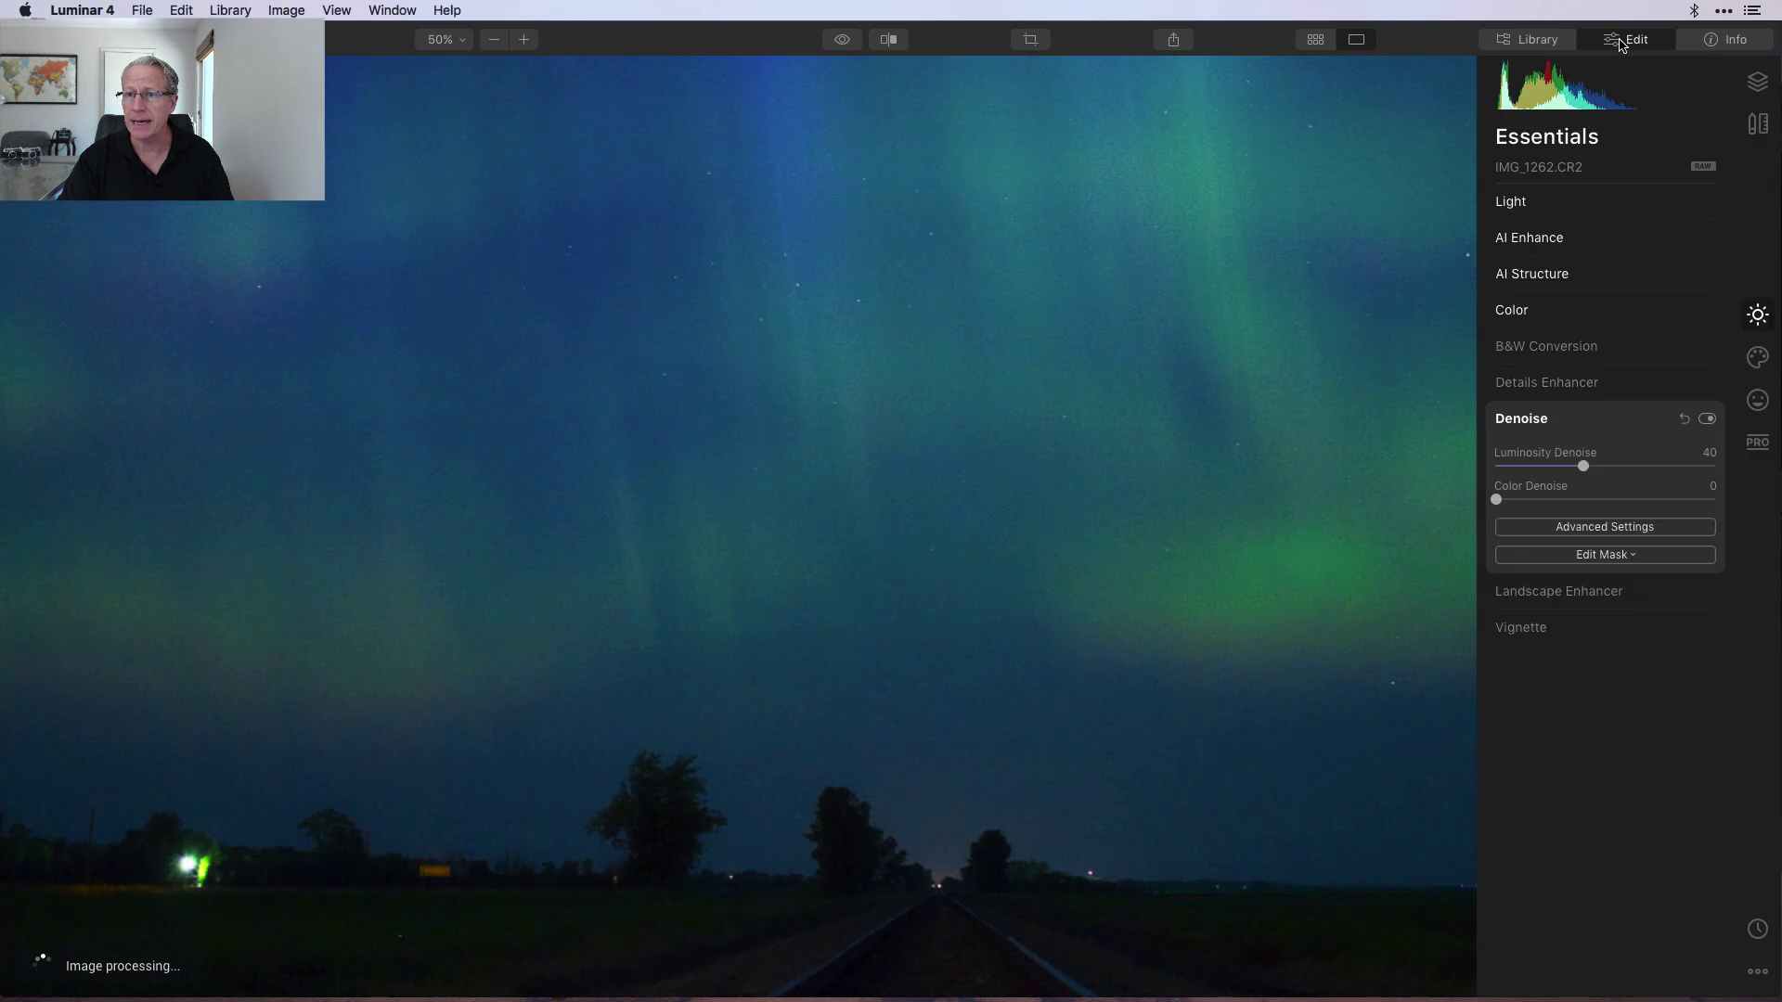
{"action": "left_click", "coordinate": [1712, 486]}
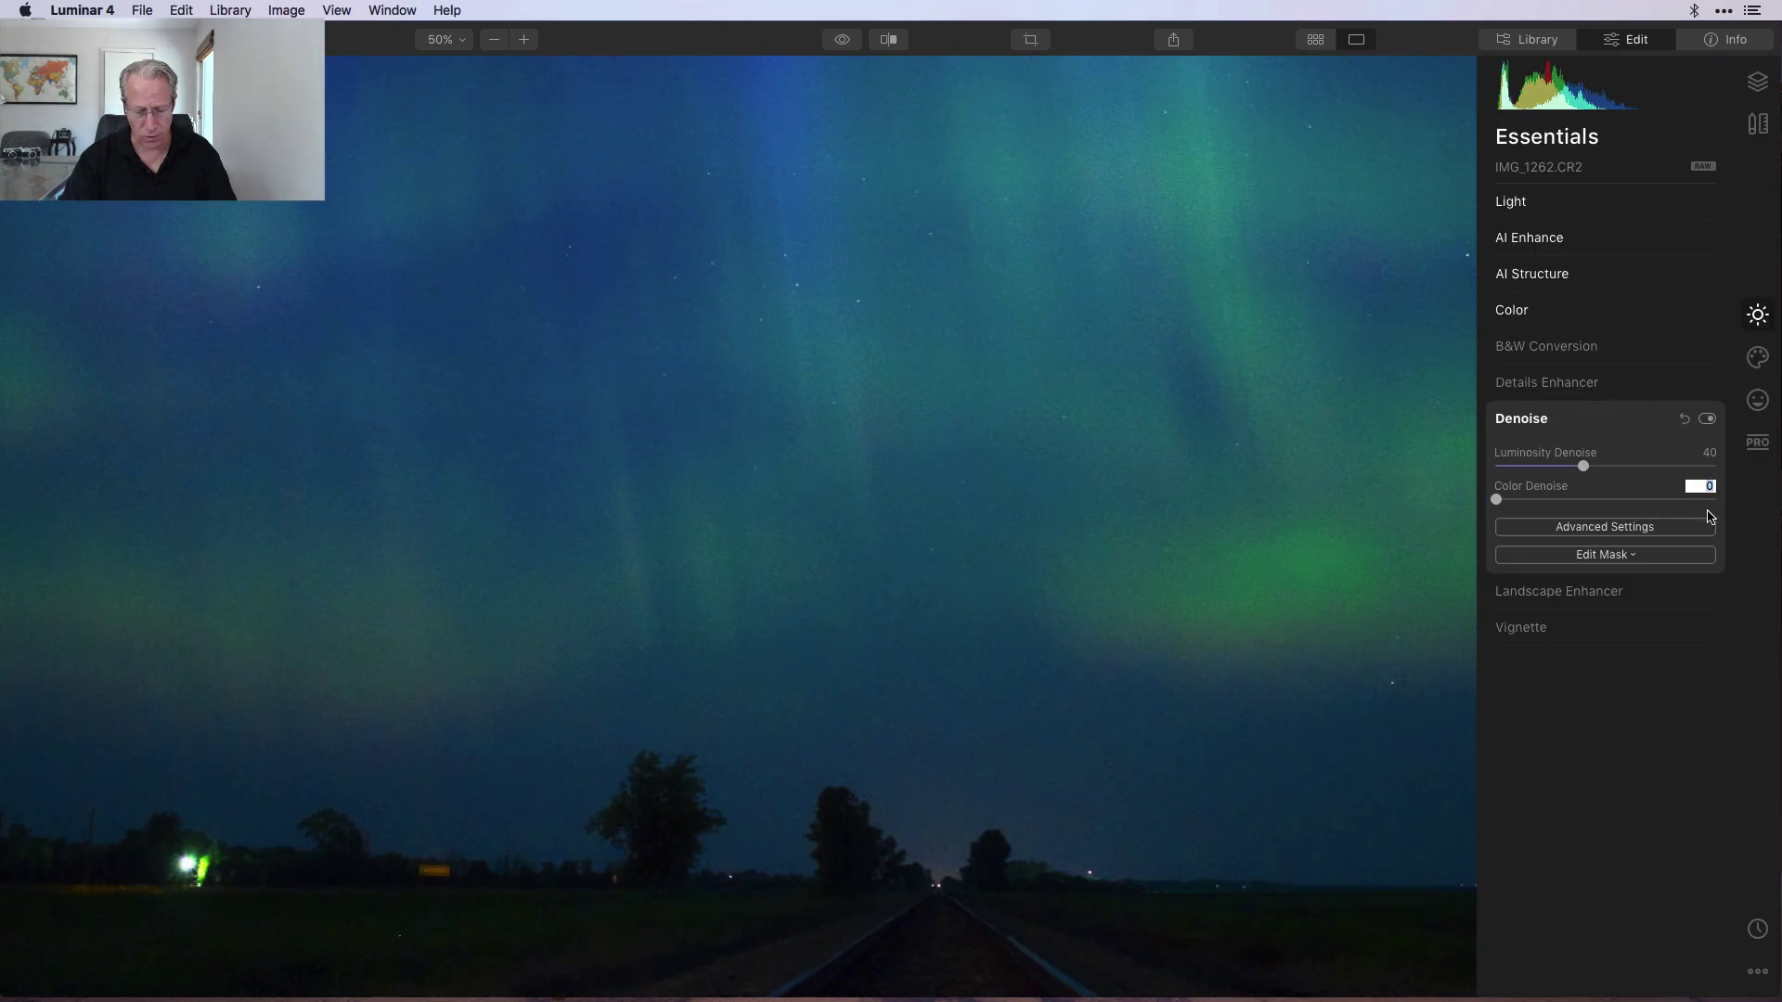
{"action": "type", "text": "40"}
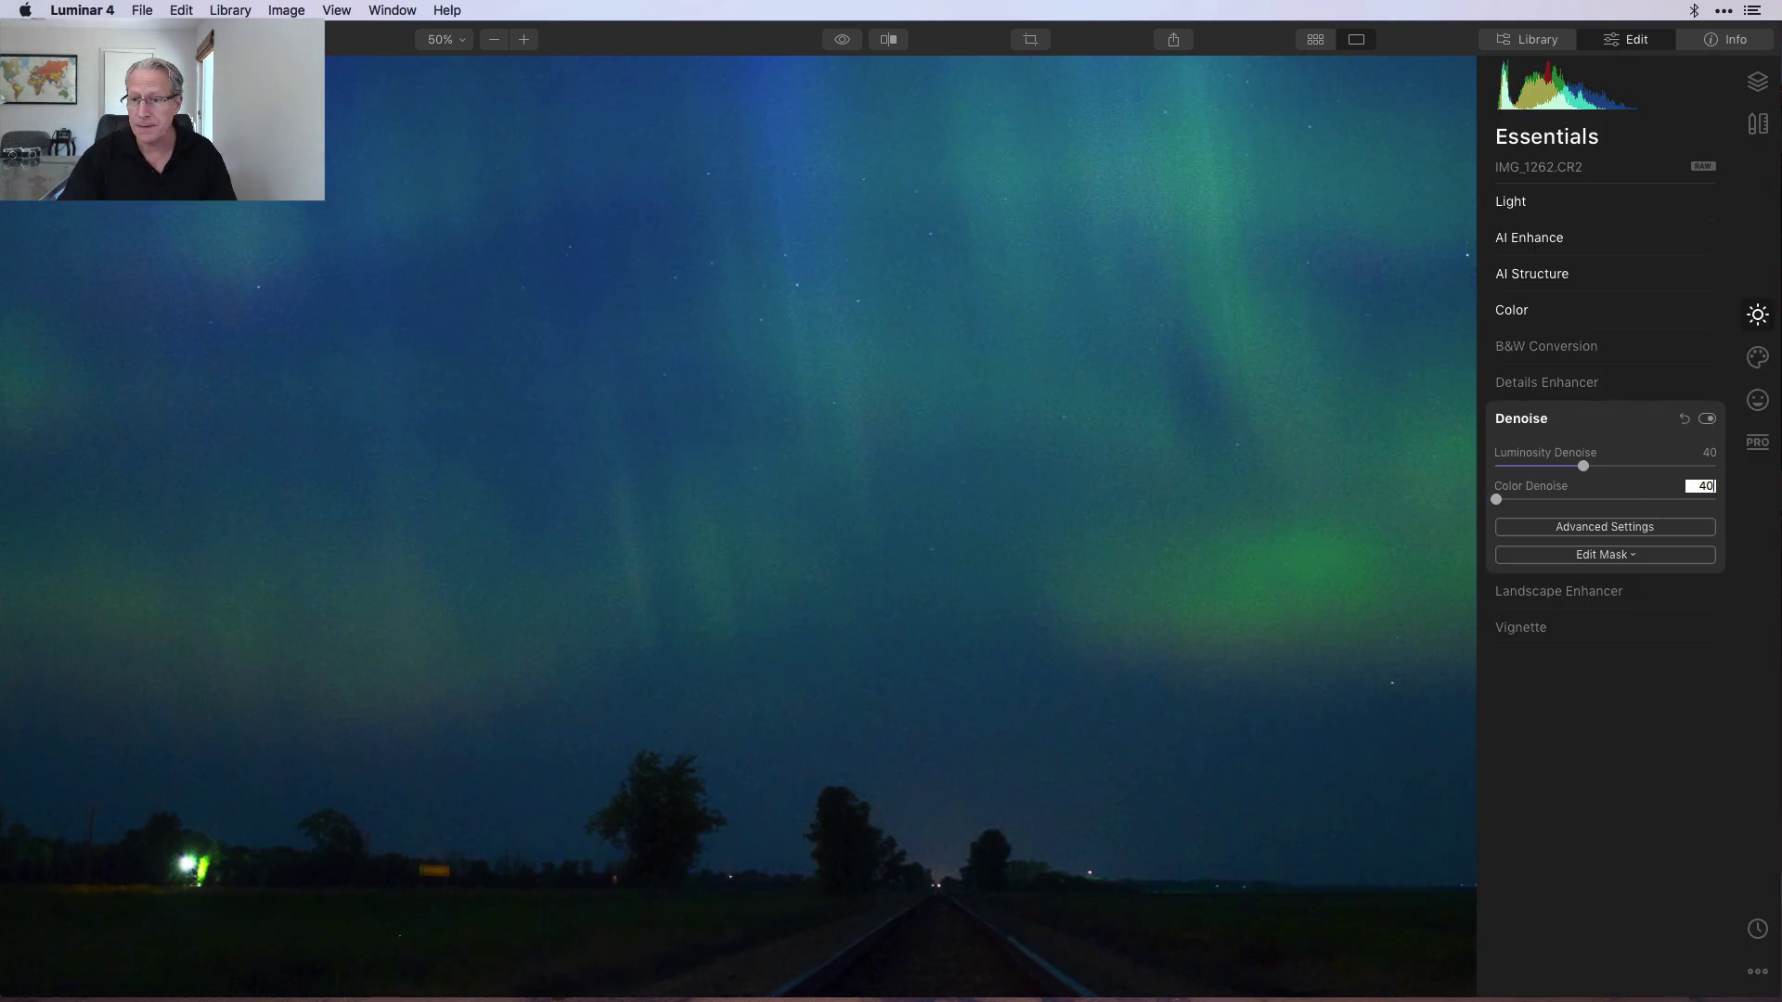
{"action": "key", "text": "Return"}
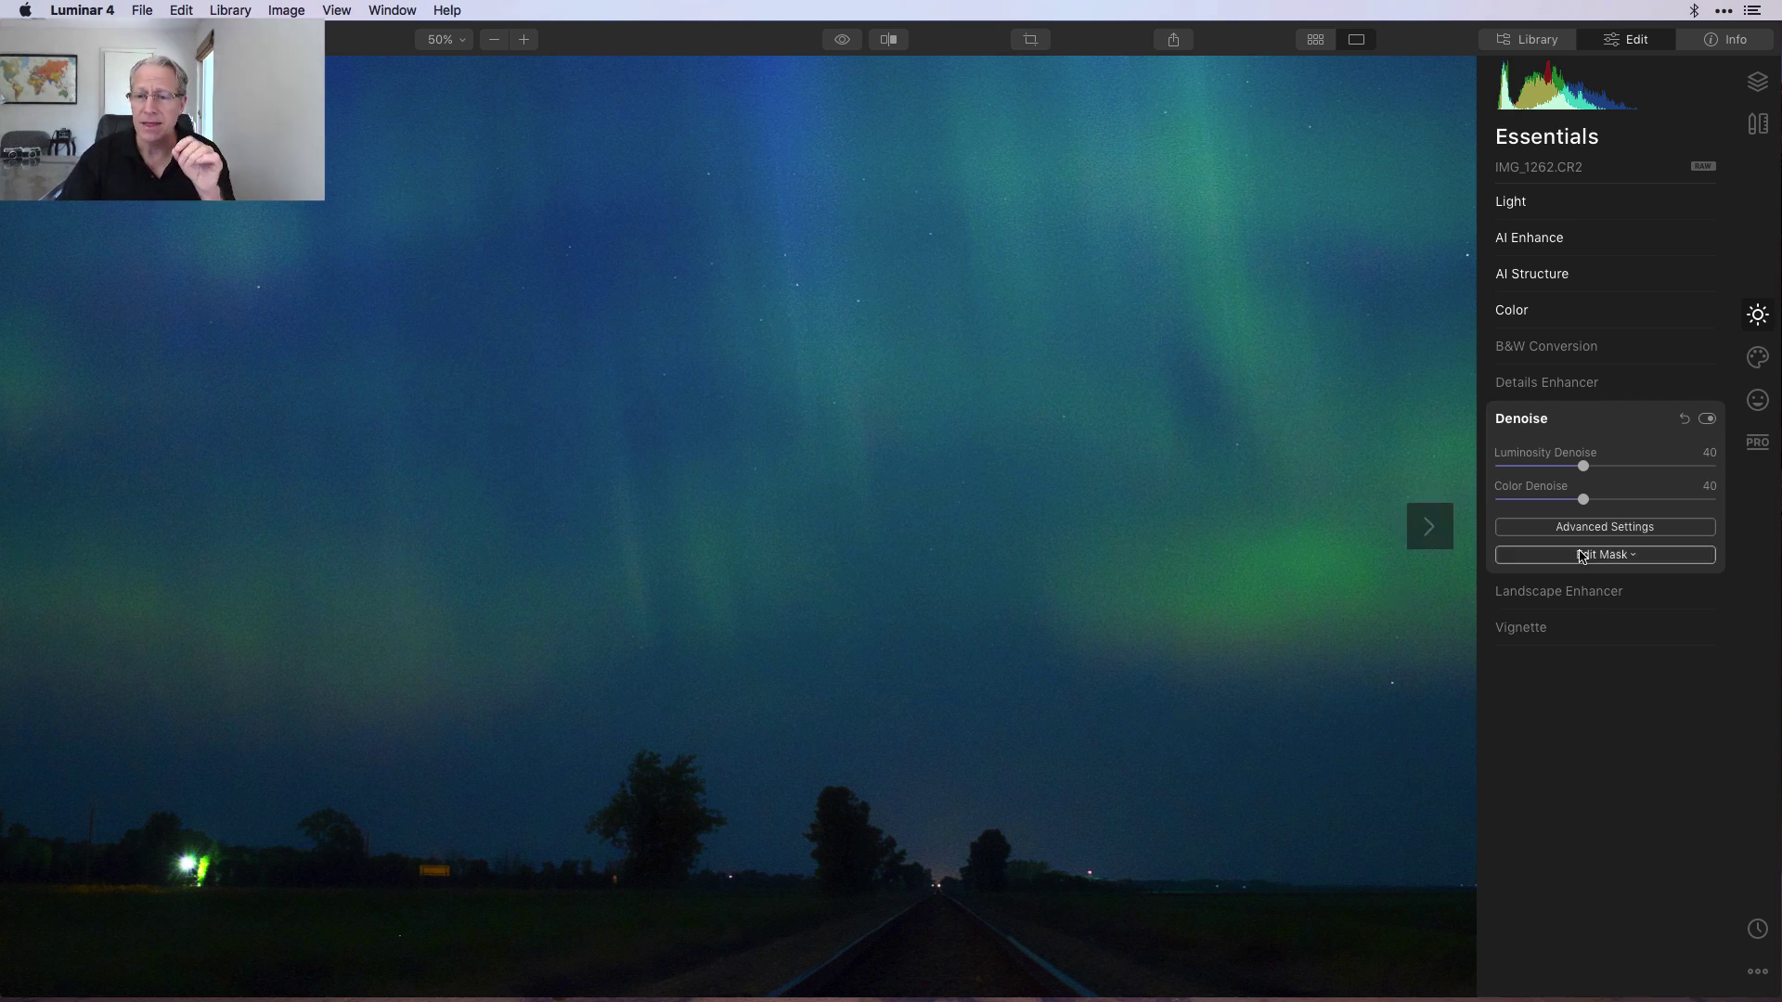
- Compare the photo with and without Denoise, and then the whole image before and after all edits
{"action": "left_click", "coordinate": [1707, 421]}
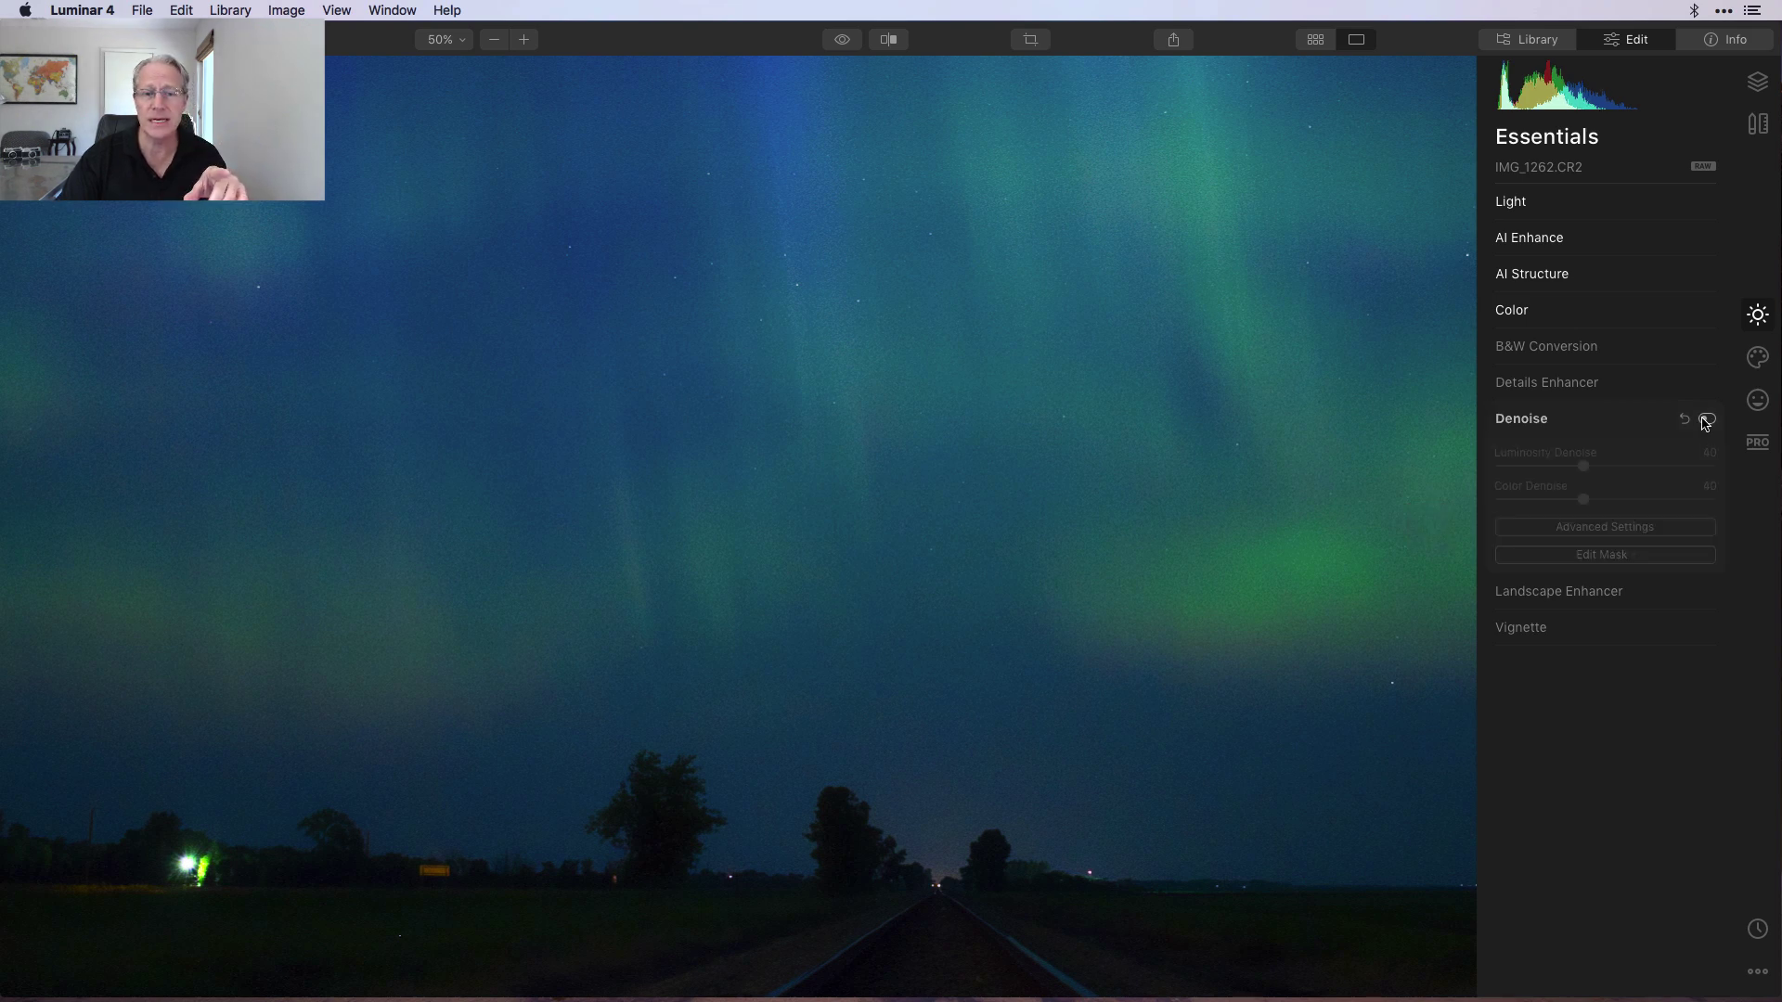
{"action": "left_click", "coordinate": [1706, 421]}
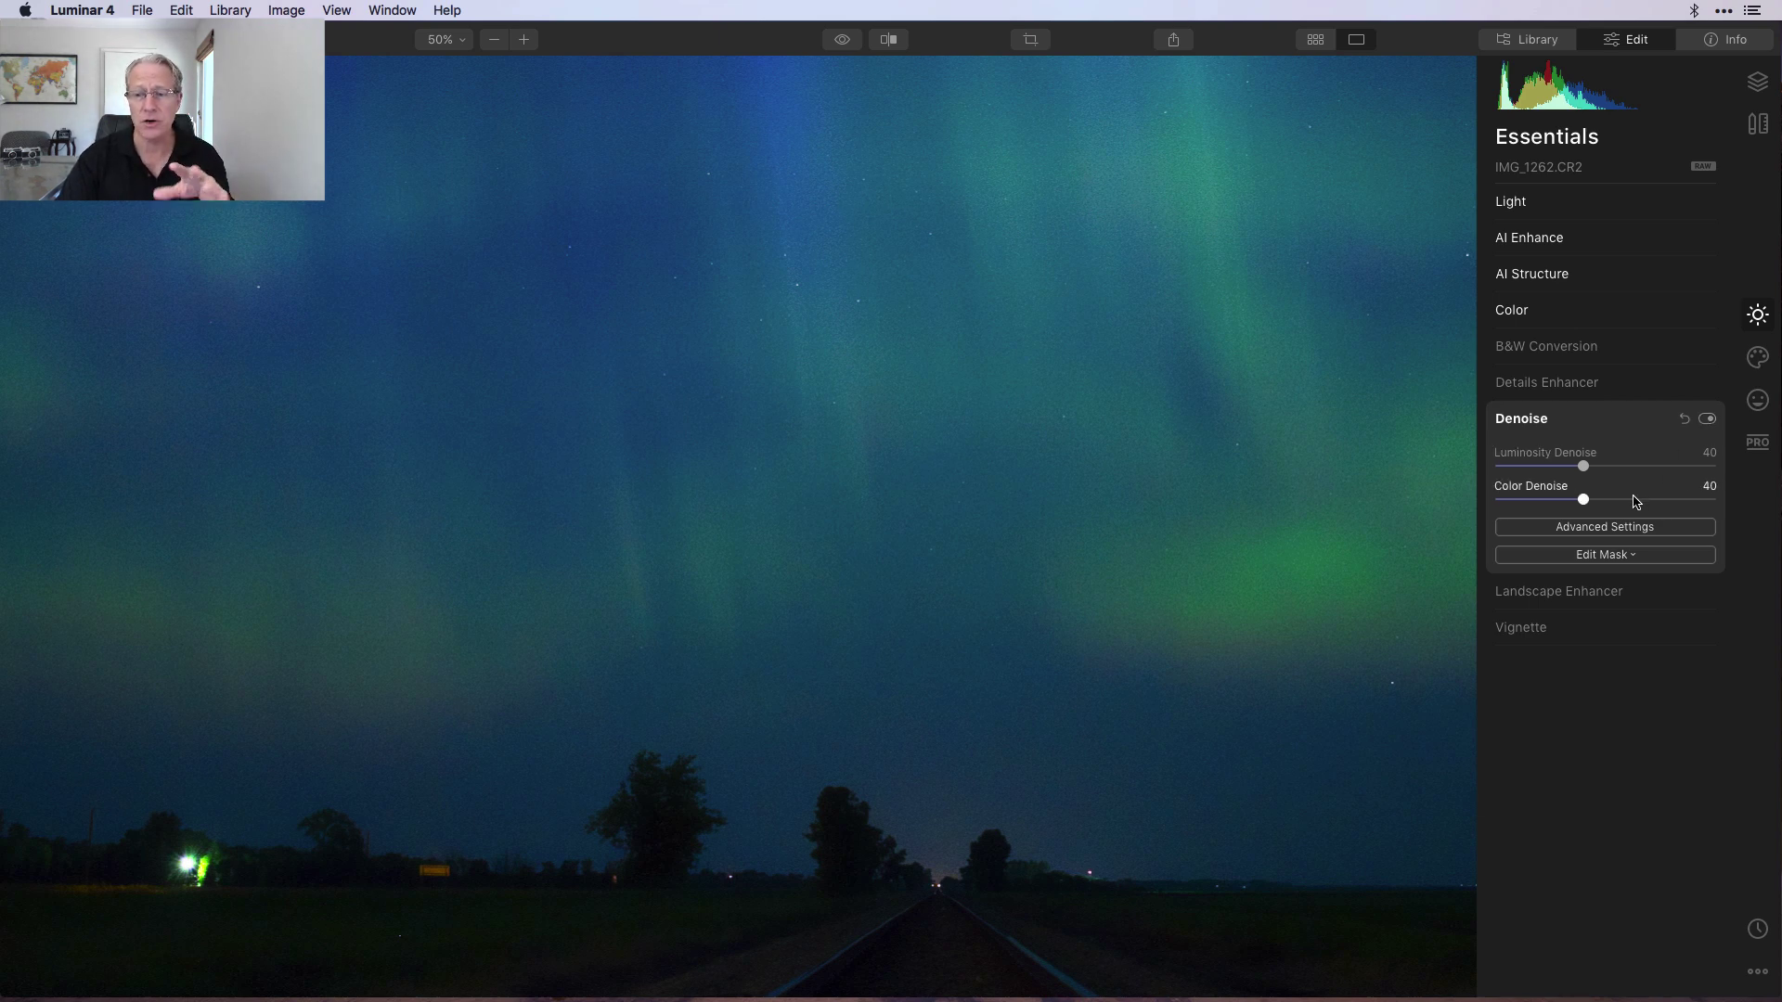
{"action": "left_click", "coordinate": [1635, 432]}
{"action": "key", "text": "super+0"}
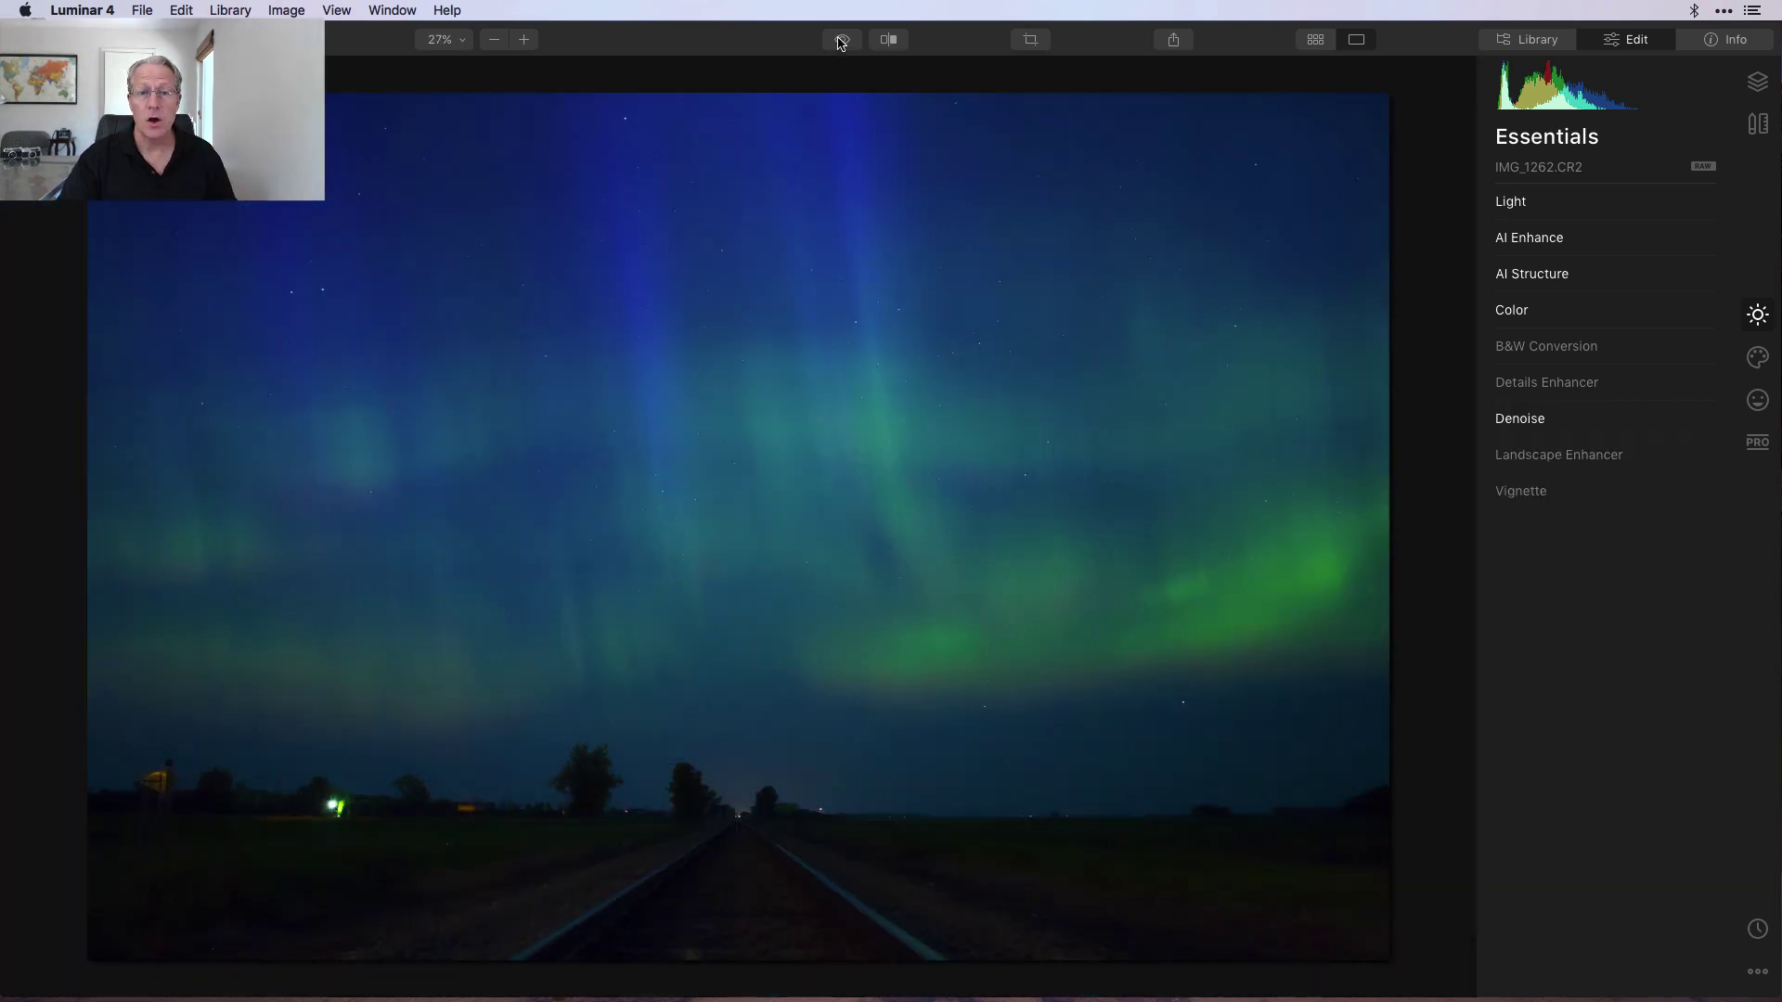
{"action": "left_click", "coordinate": [841, 42]}
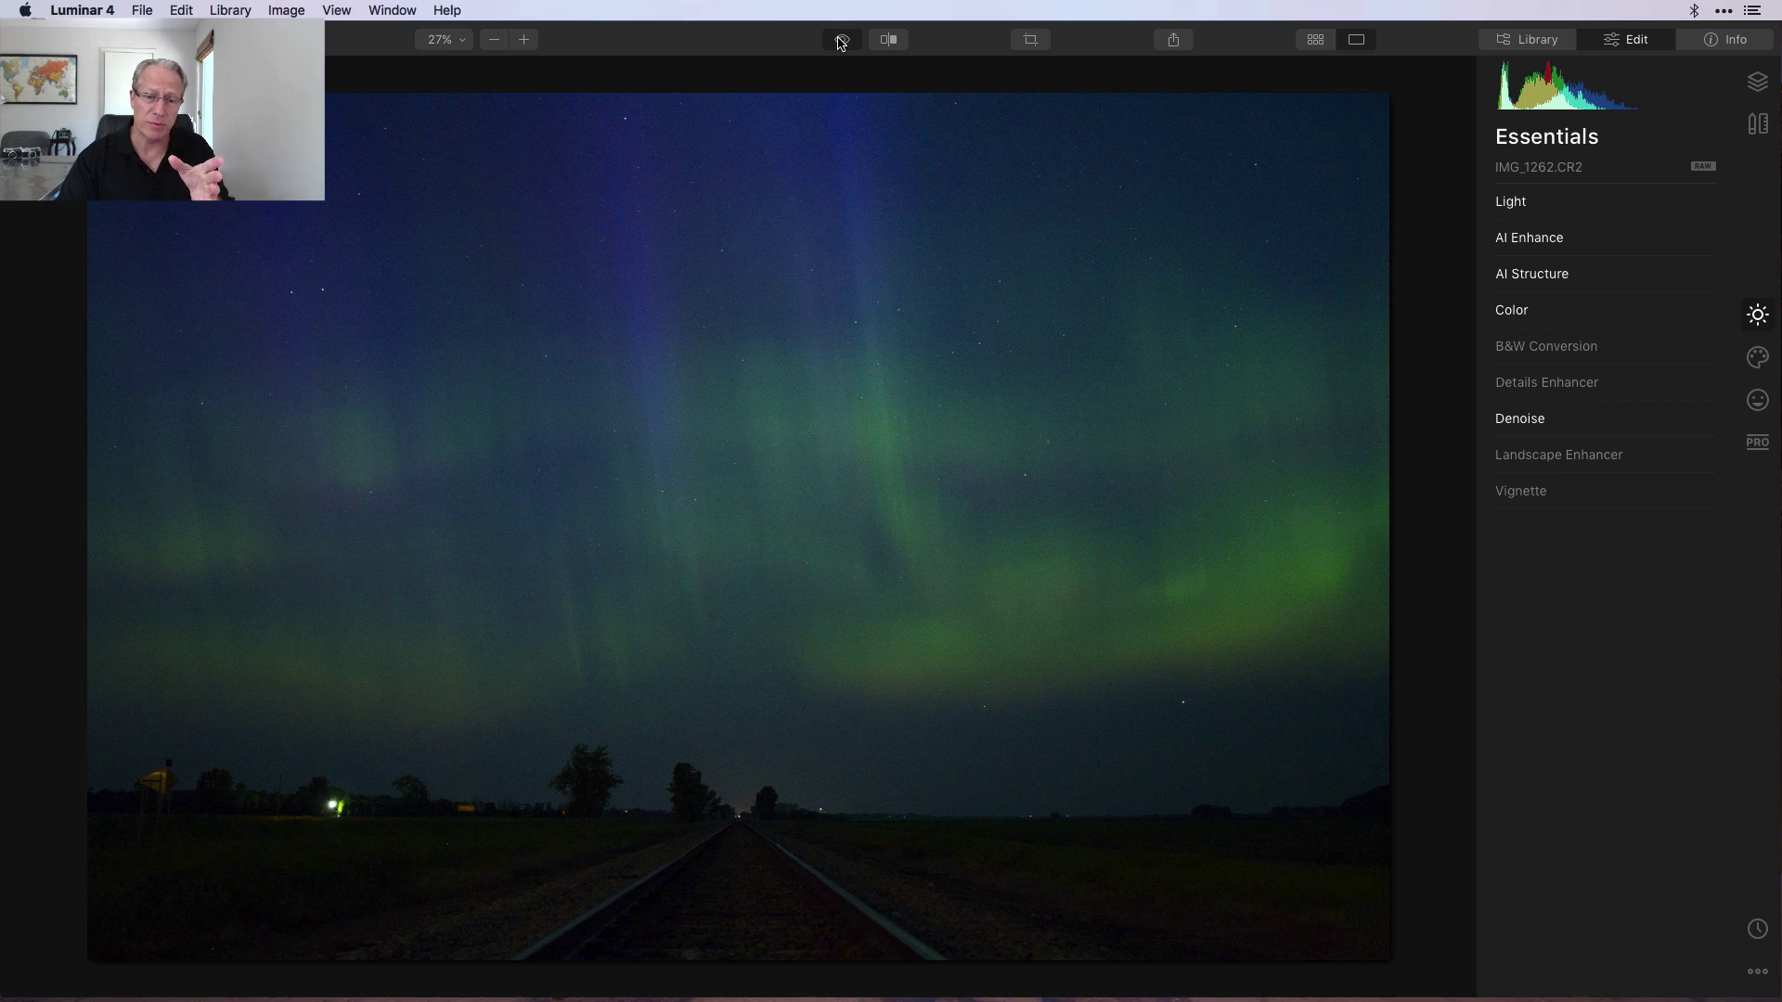
{"action": "left_click", "coordinate": [841, 41]}
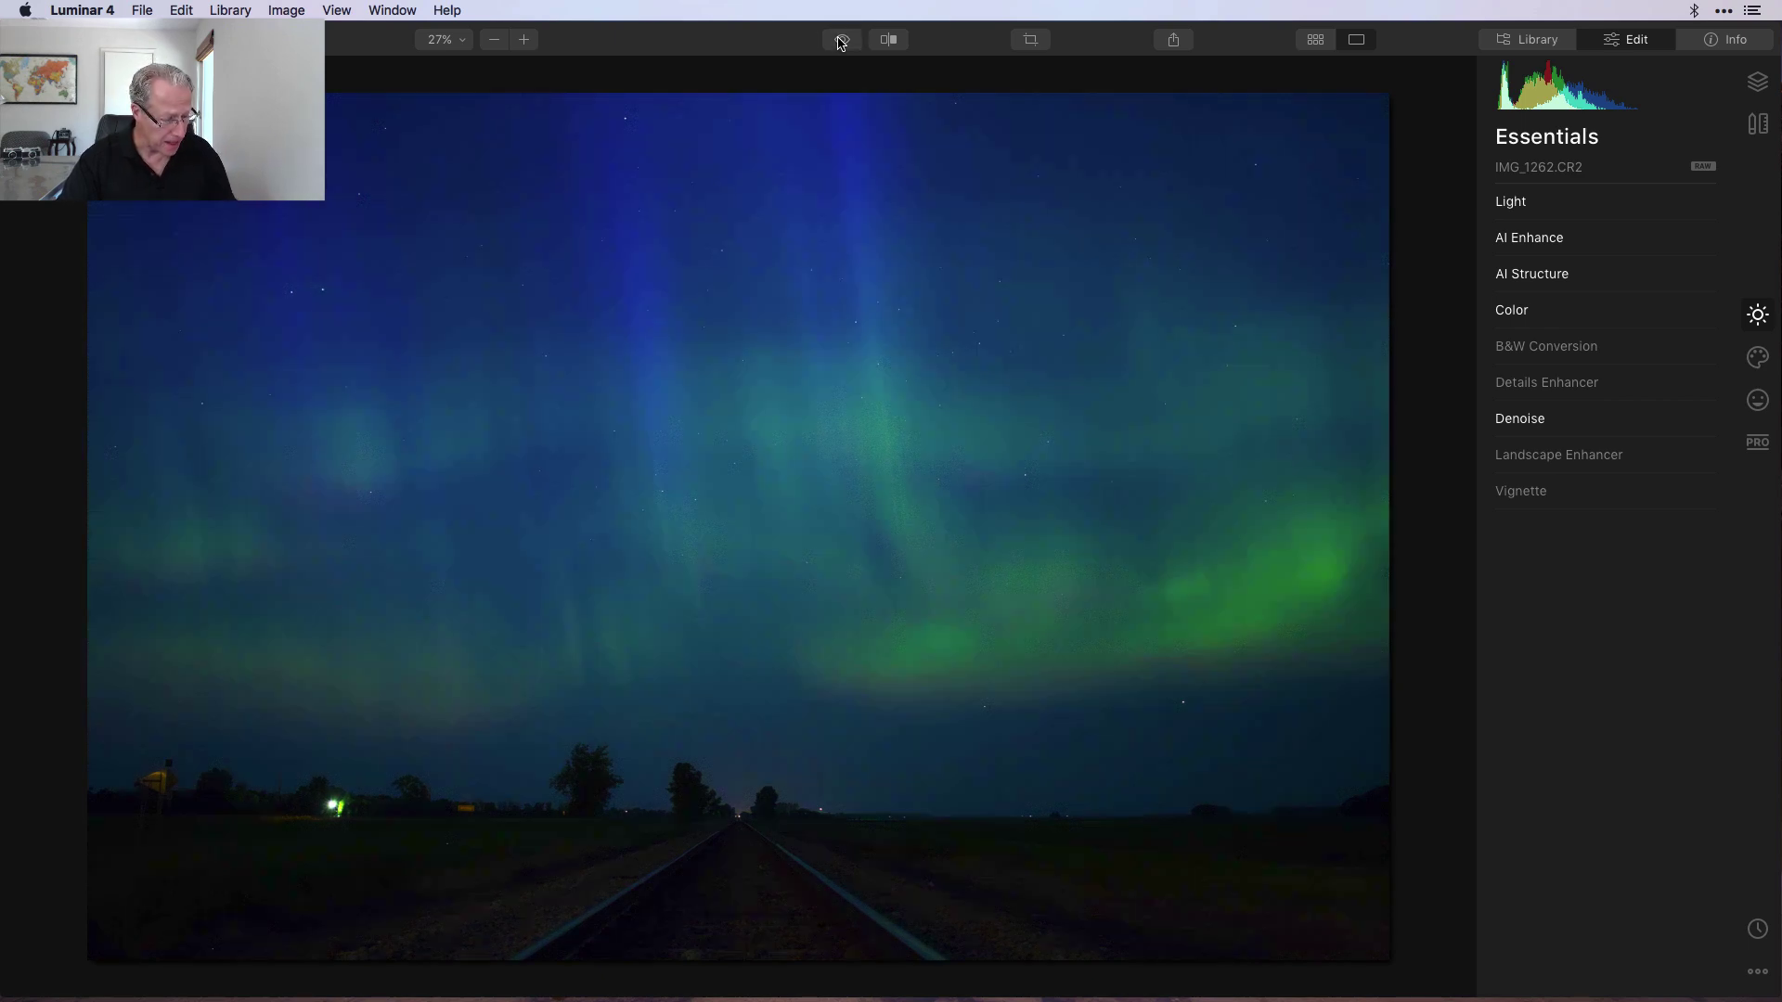
- Set Golden Hour to 20 in the Landscape Enhancer filter and compare the photo with and without it
{"action": "left_click", "coordinate": [1627, 457]}
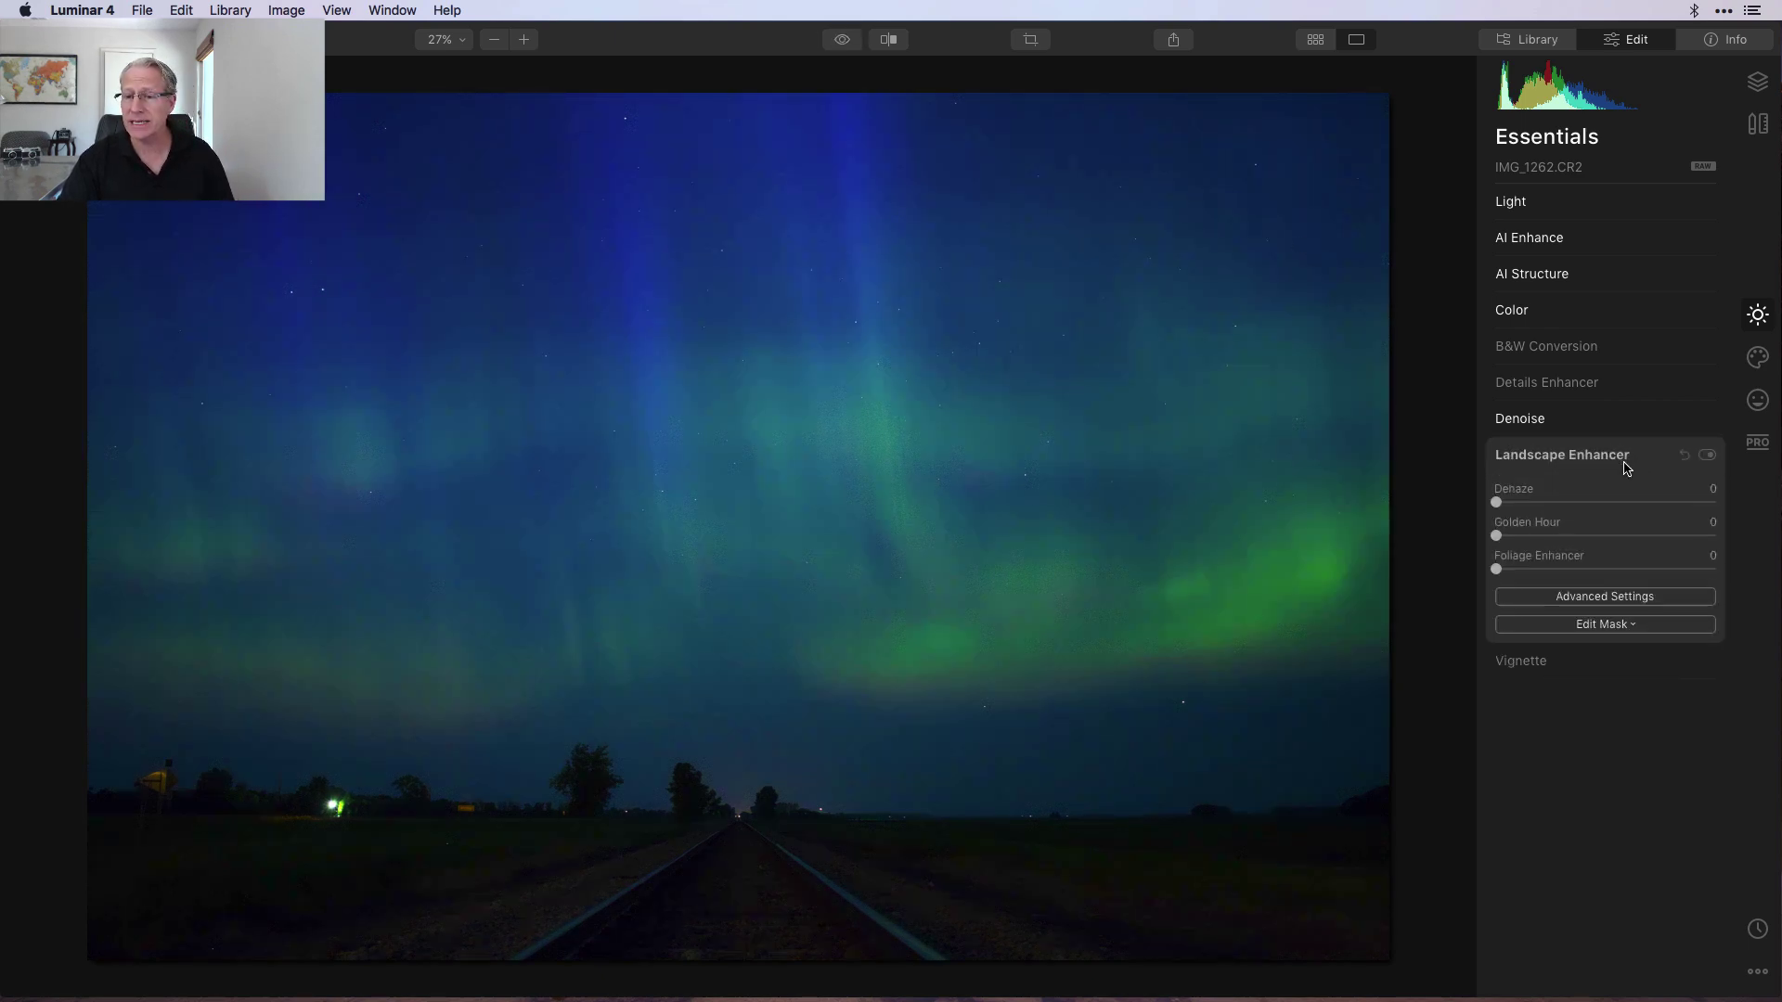
{"action": "left_click_drag", "start_coordinate": [1498, 538], "coordinate": [1545, 539]}
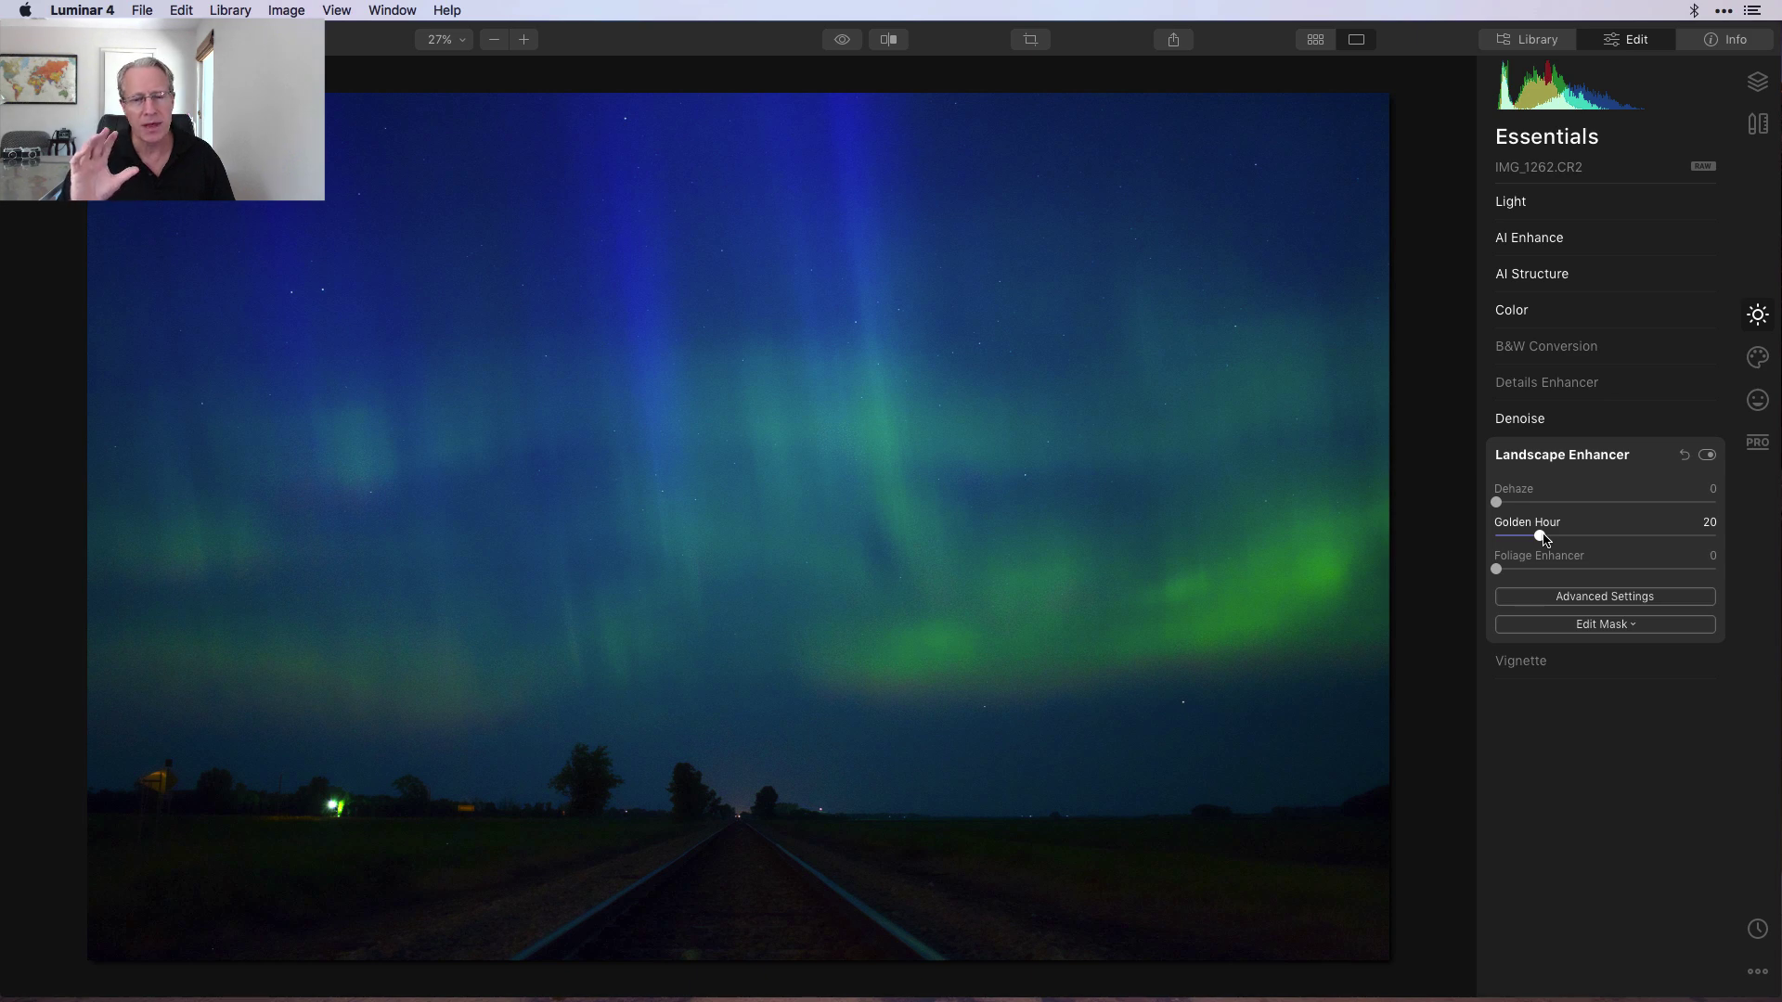
{"action": "left_click", "coordinate": [1707, 456]}
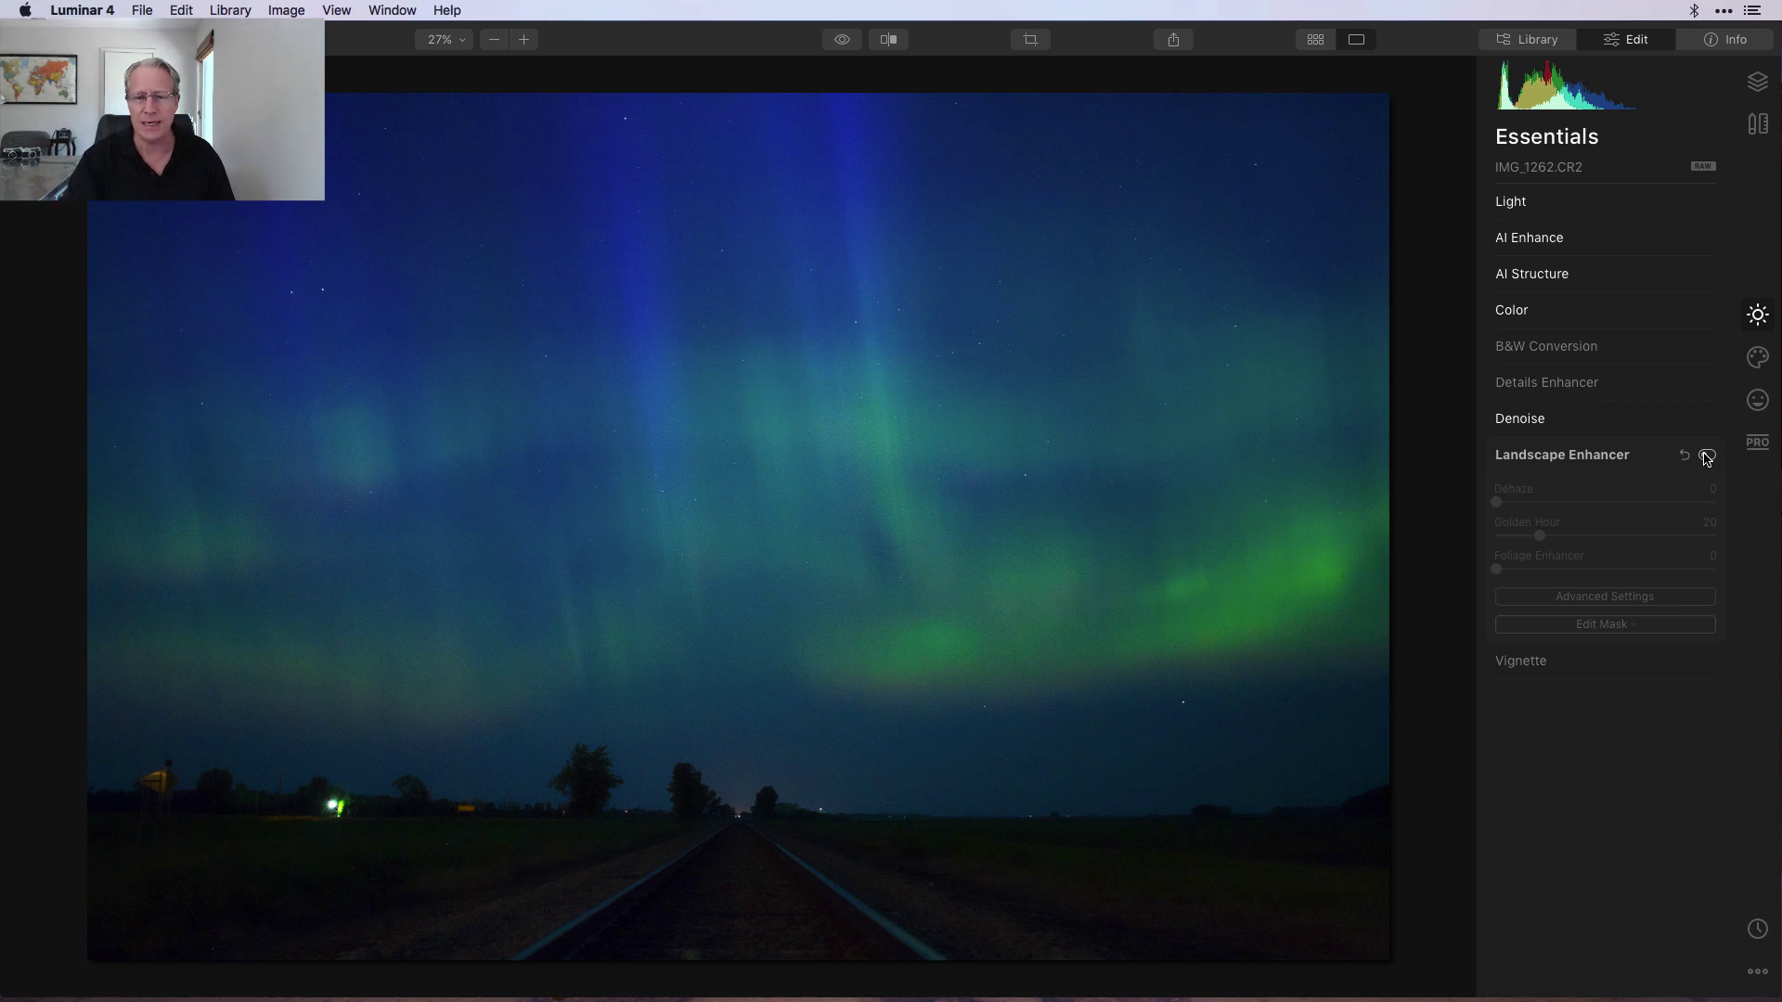
{"action": "left_click", "coordinate": [1707, 455]}
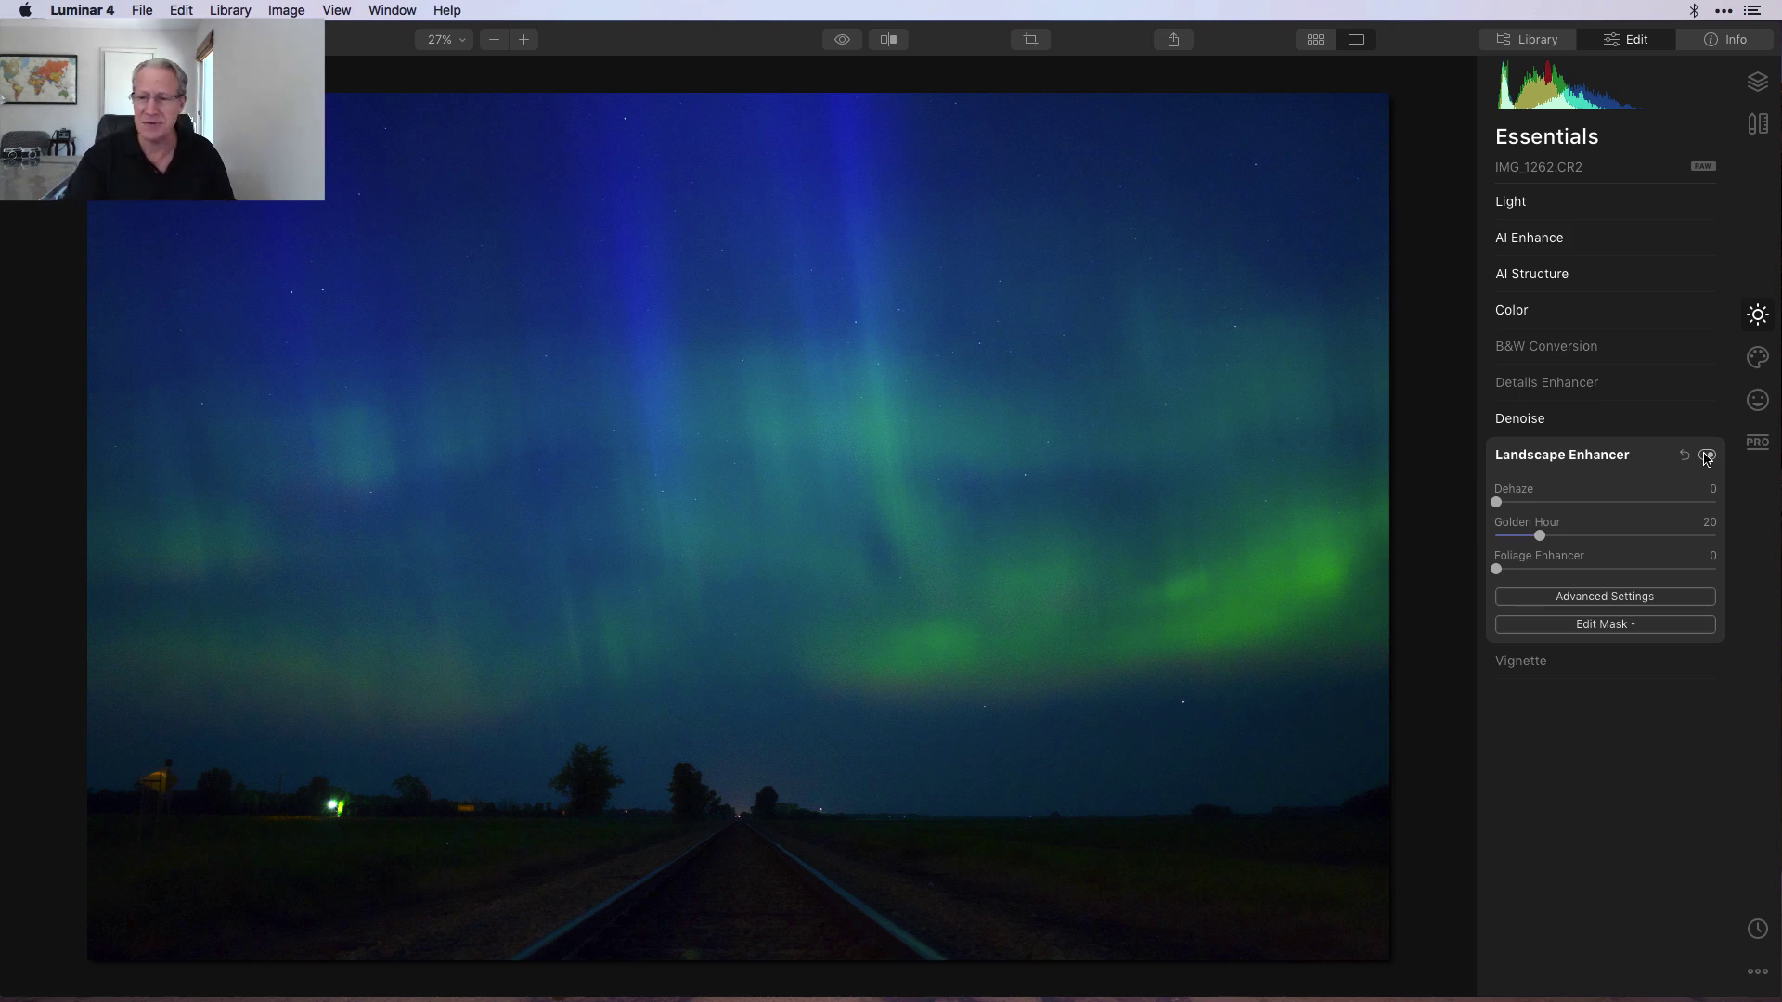
- Orient the Adjustable Gradient as a narrow horizontal transition just below the horizon line and apply the placement
{"action": "left_click", "coordinate": [1757, 442]}
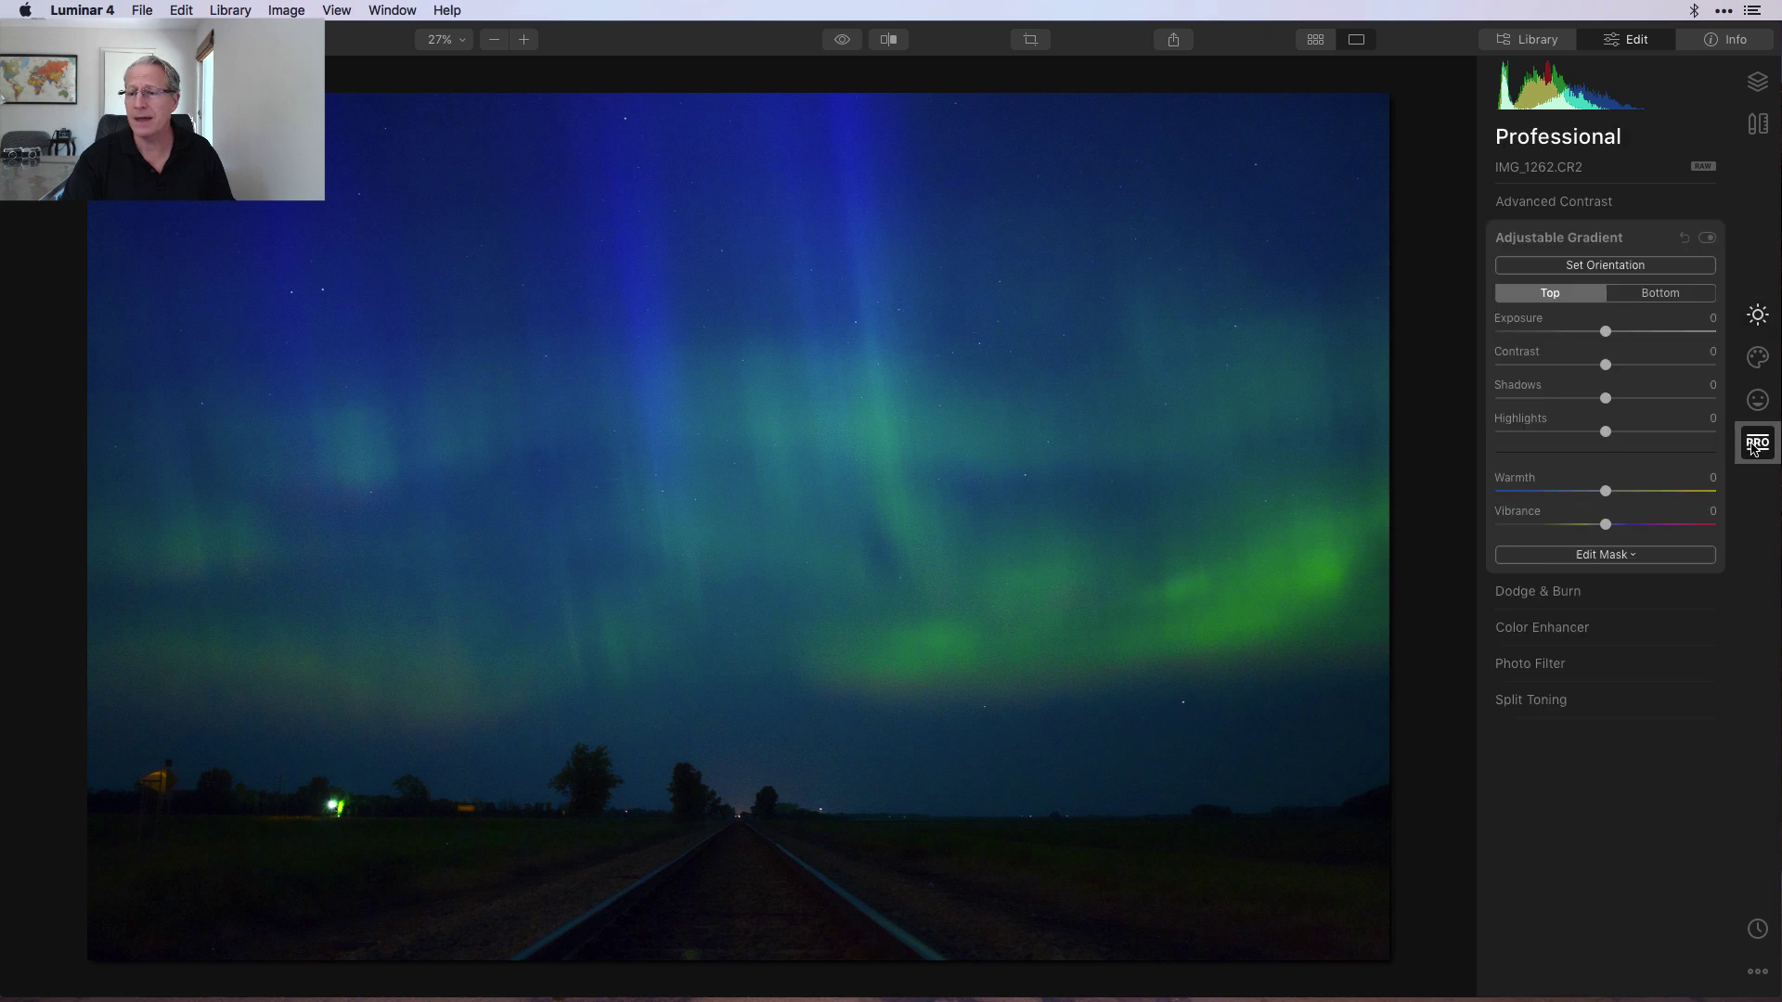
{"action": "left_click", "coordinate": [1605, 266]}
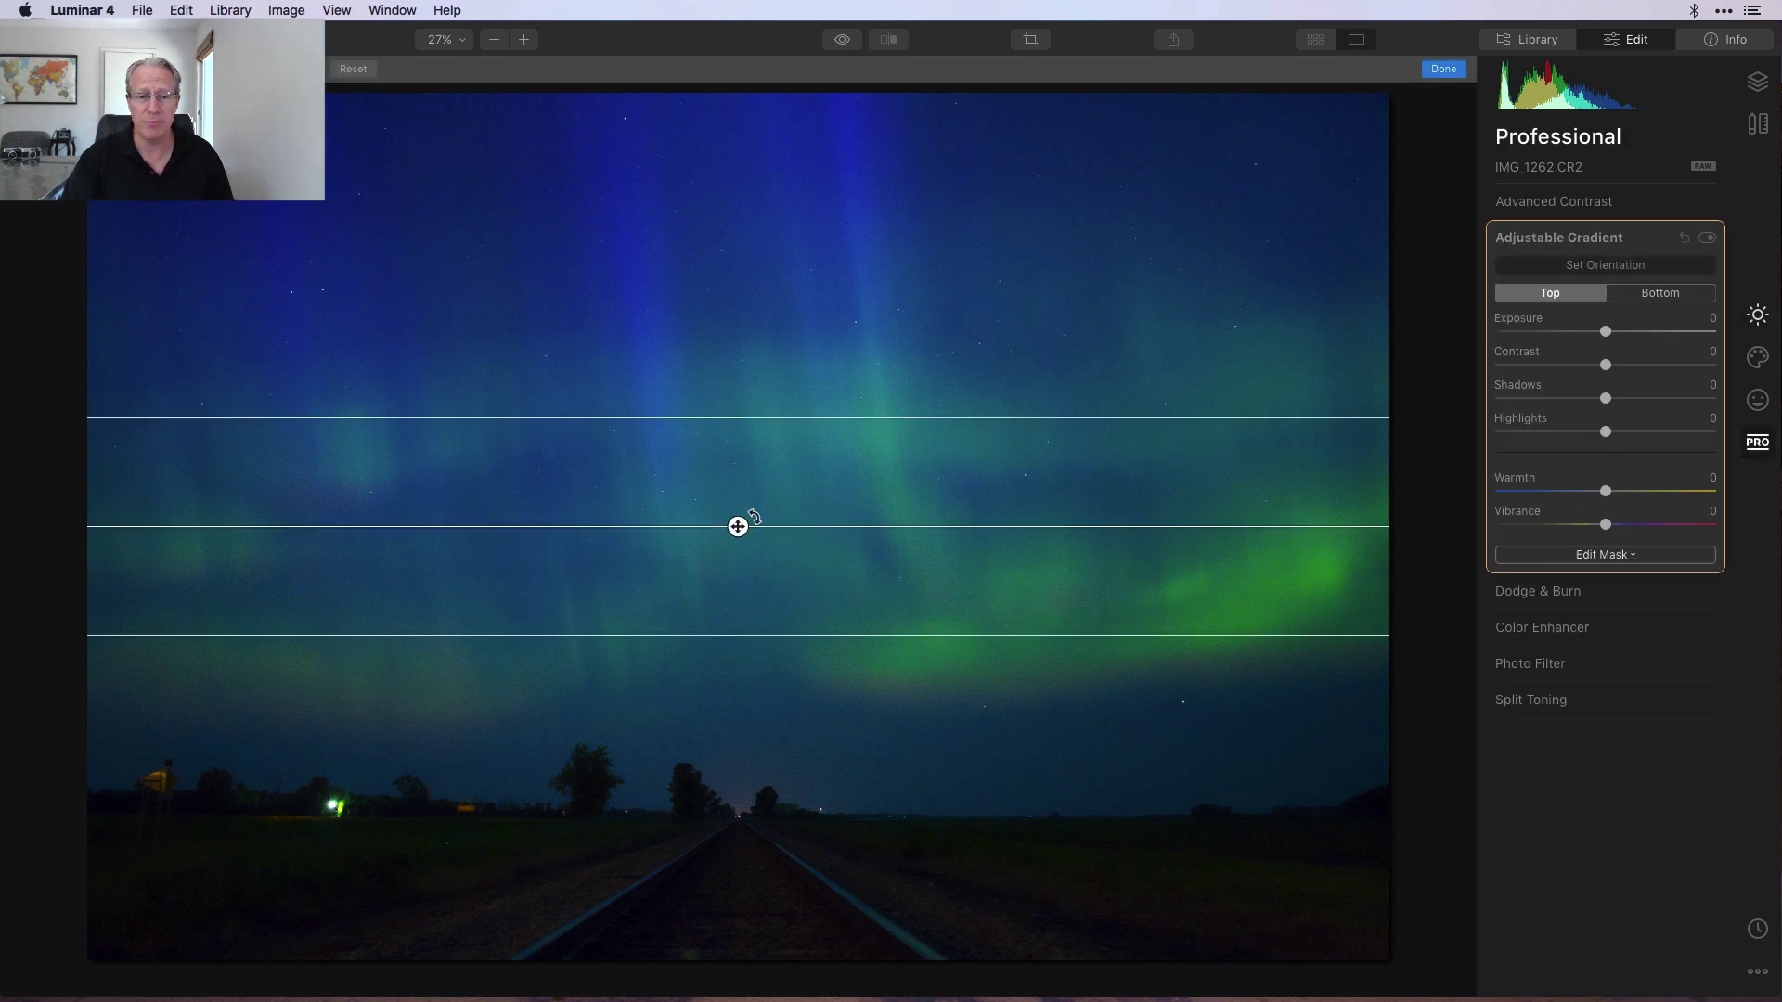
{"action": "left_click_drag", "start_coordinate": [768, 414], "coordinate": [740, 813]}
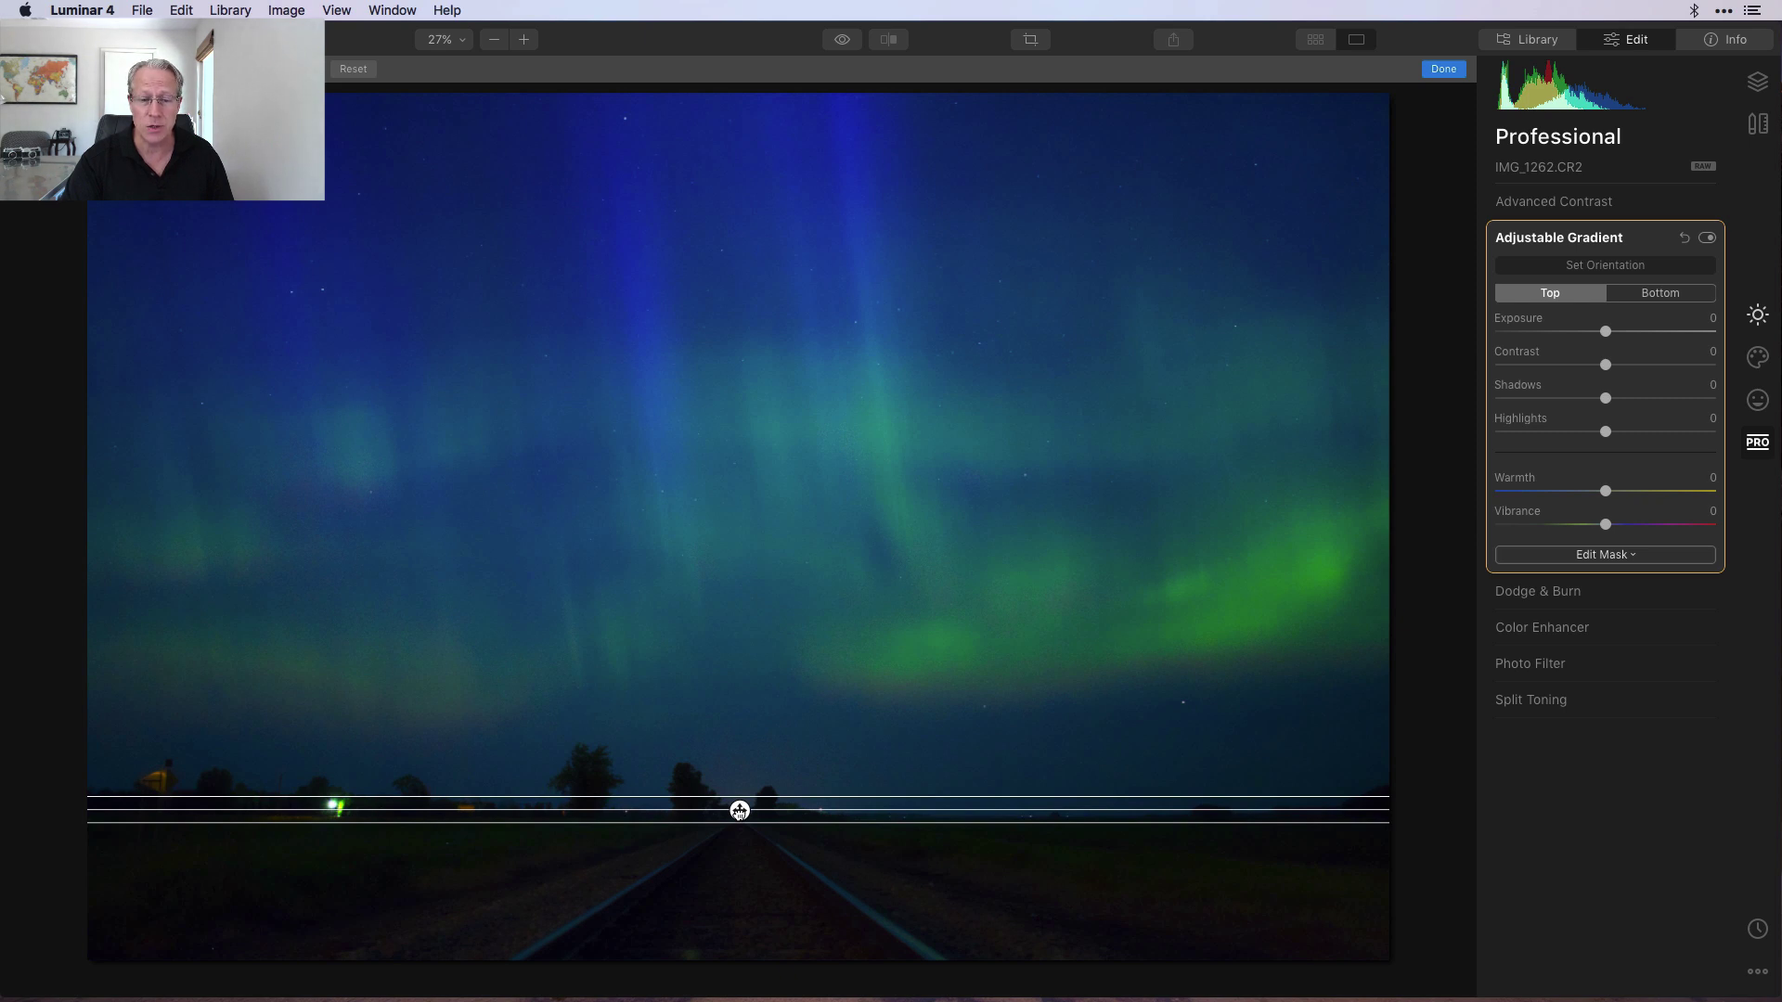
{"action": "left_click_drag", "start_coordinate": [739, 811], "coordinate": [742, 824]}
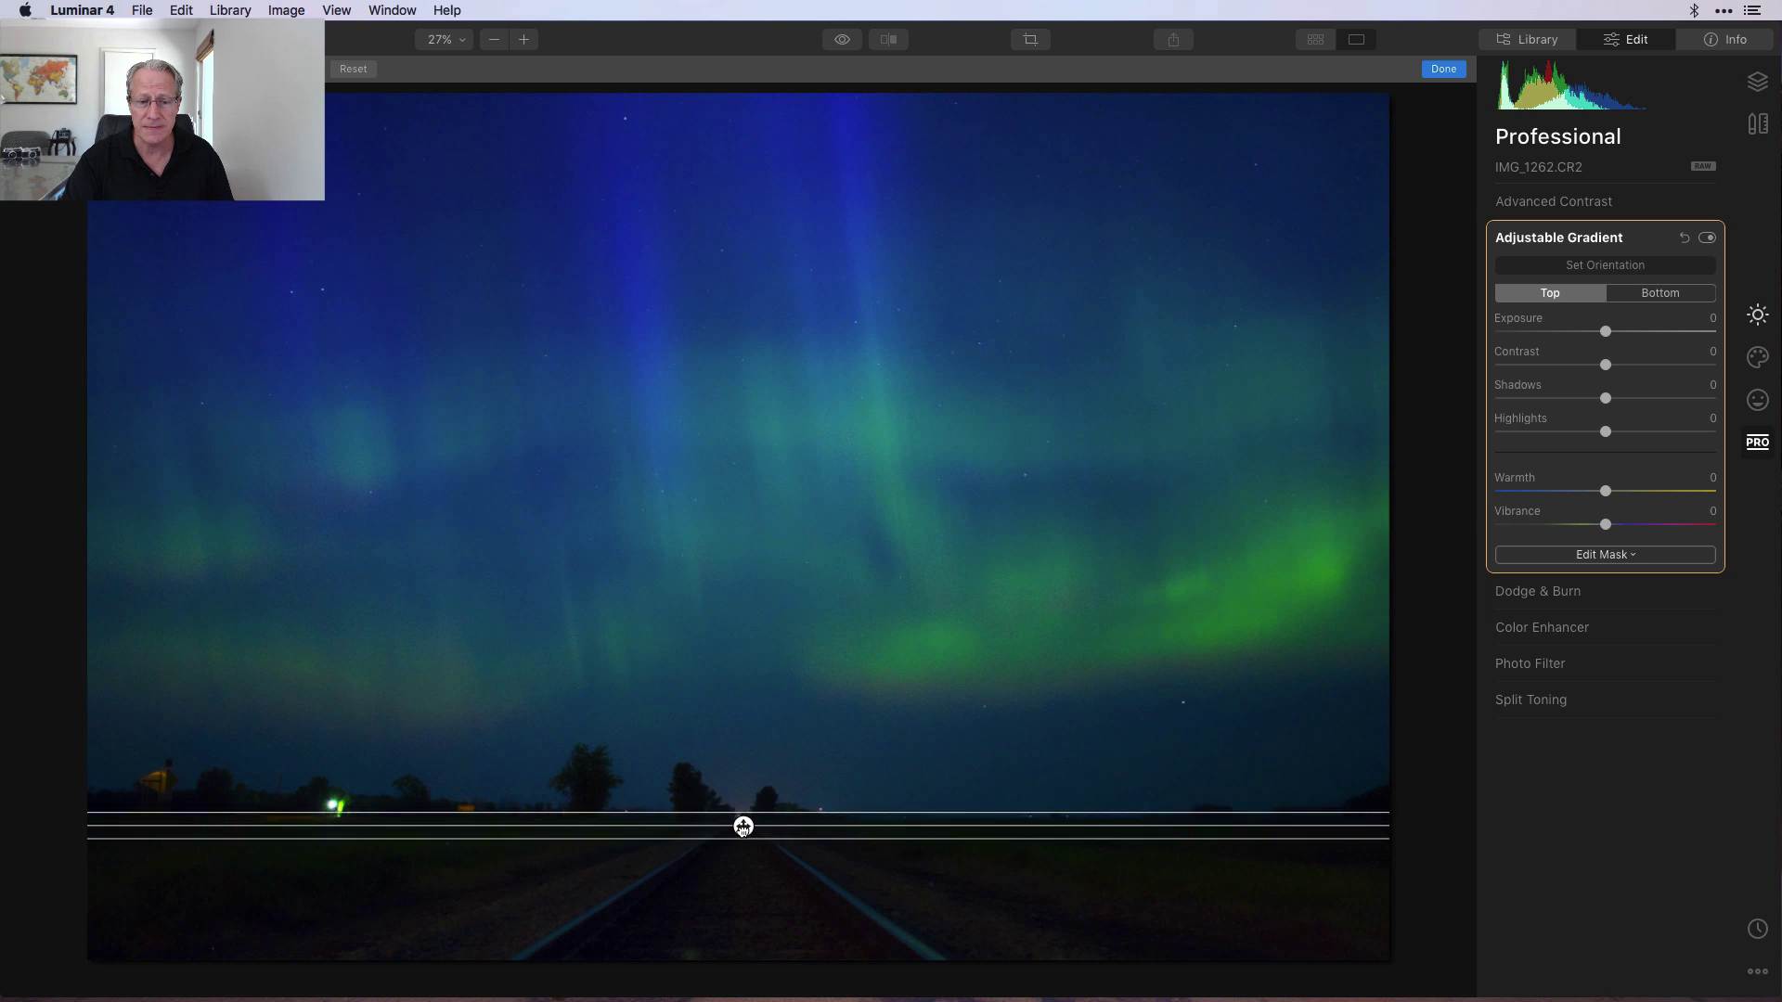
{"action": "left_click", "coordinate": [1448, 72]}
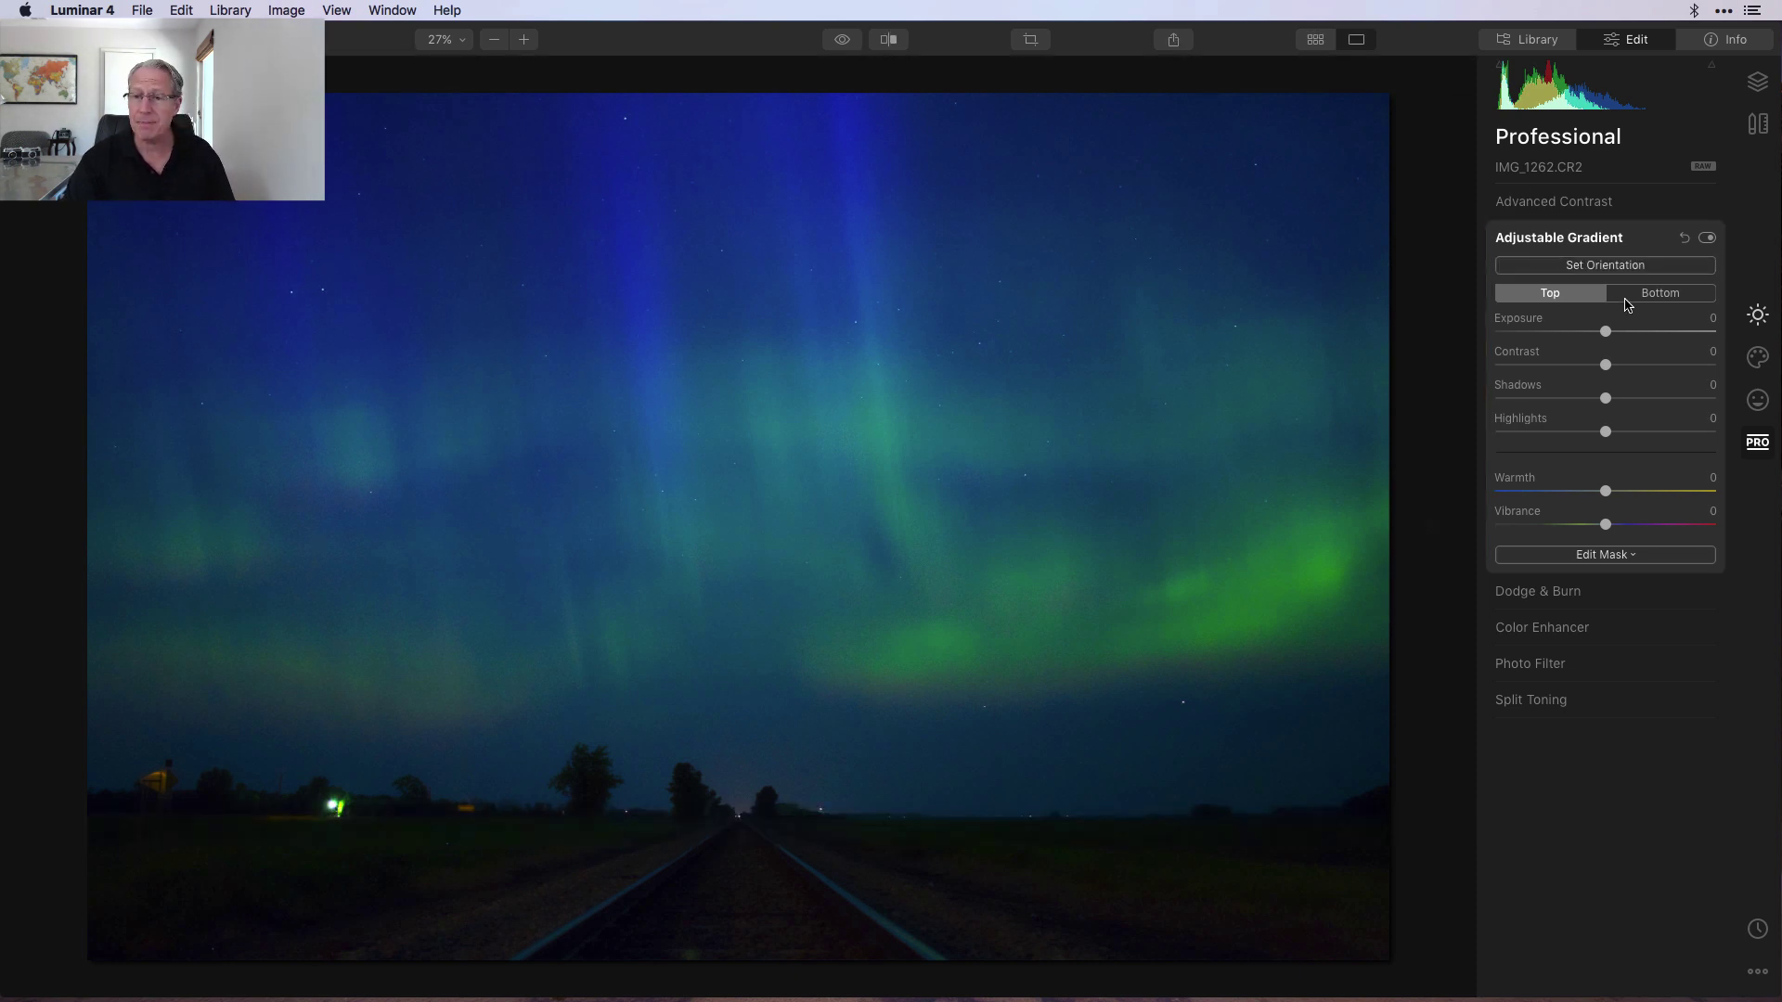
- Set the gradient's bottom part to Exposure 38, Contrast 14 and Shadows 8, and compare the photo with and without it
{"action": "left_click", "coordinate": [1654, 299]}
{"action": "left_click_drag", "start_coordinate": [1607, 331], "coordinate": [1651, 335]}
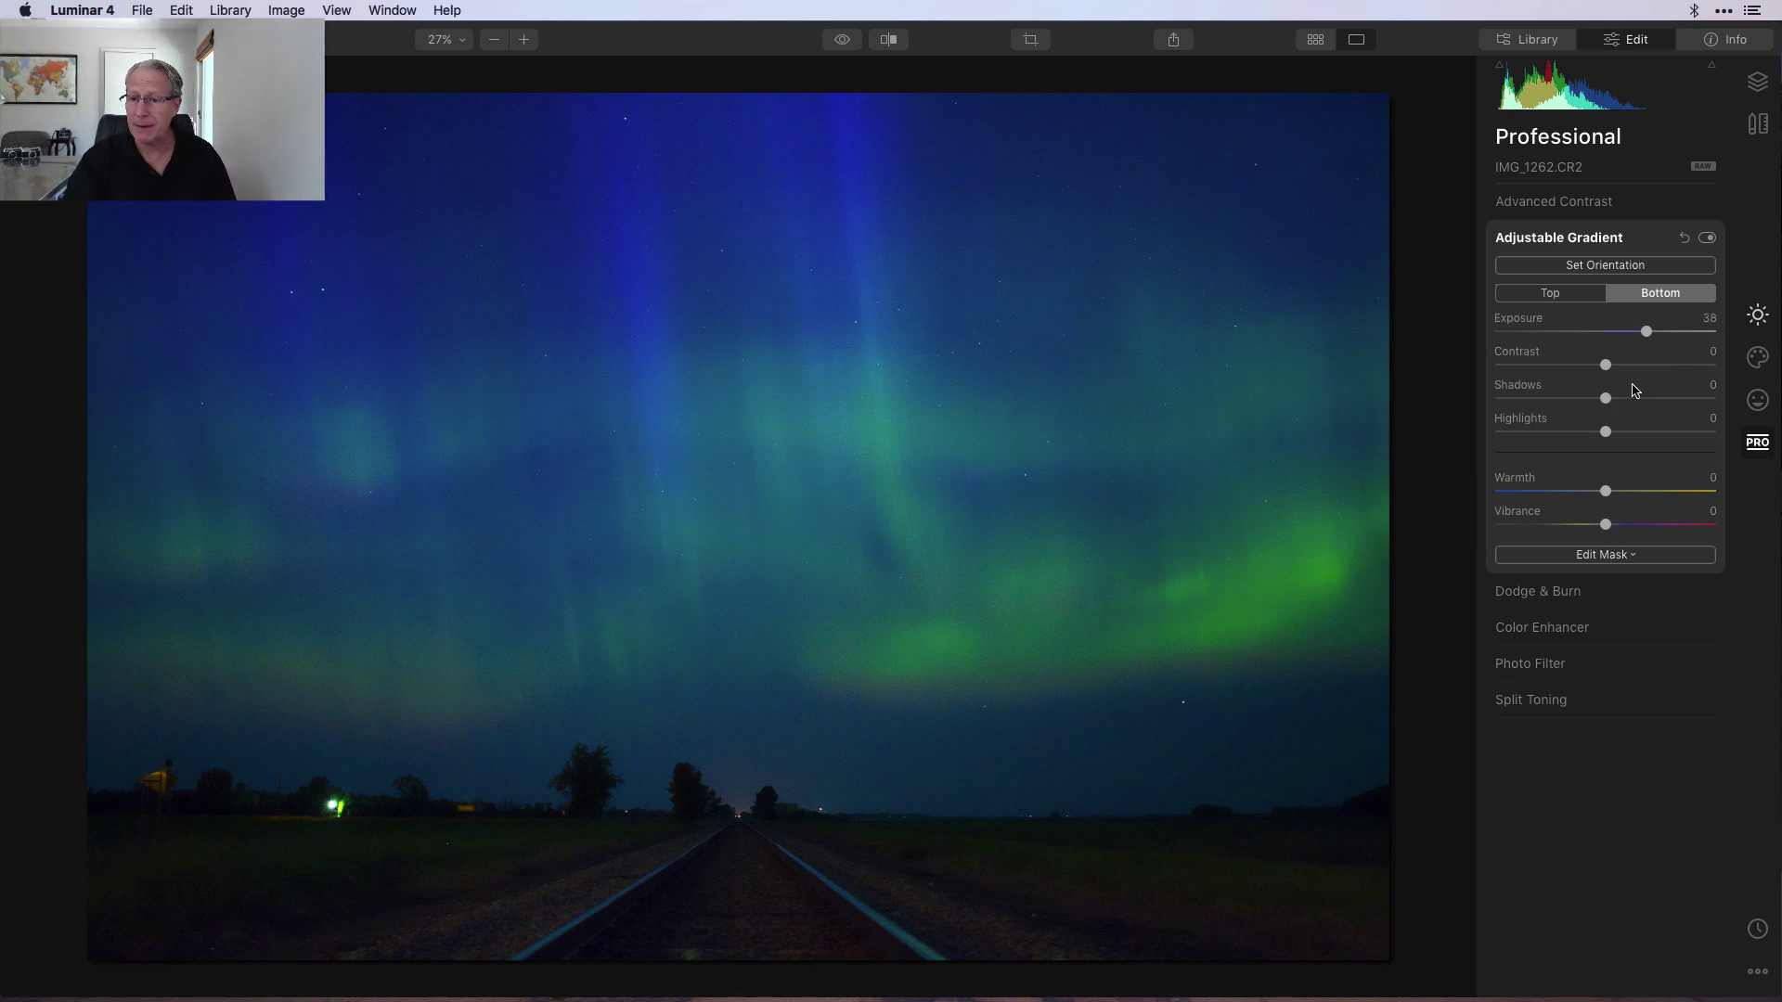
{"action": "left_click_drag", "start_coordinate": [1606, 366], "coordinate": [1618, 406]}
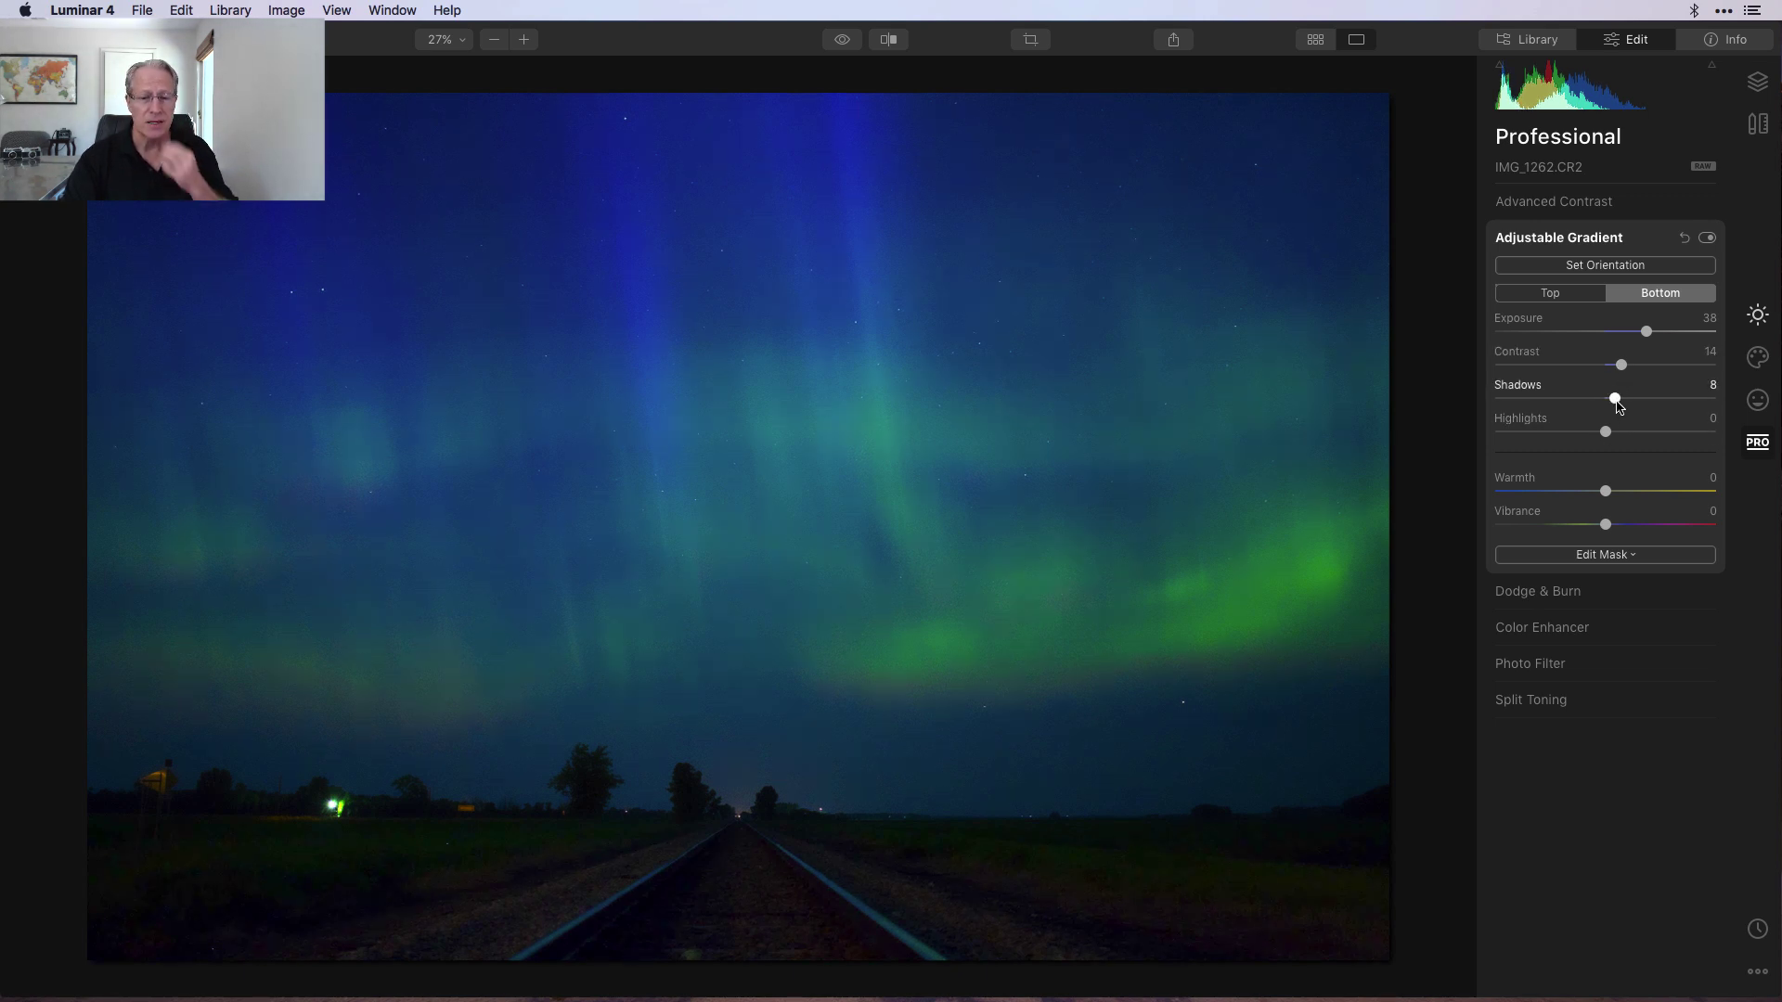
{"action": "left_click", "coordinate": [1707, 238]}
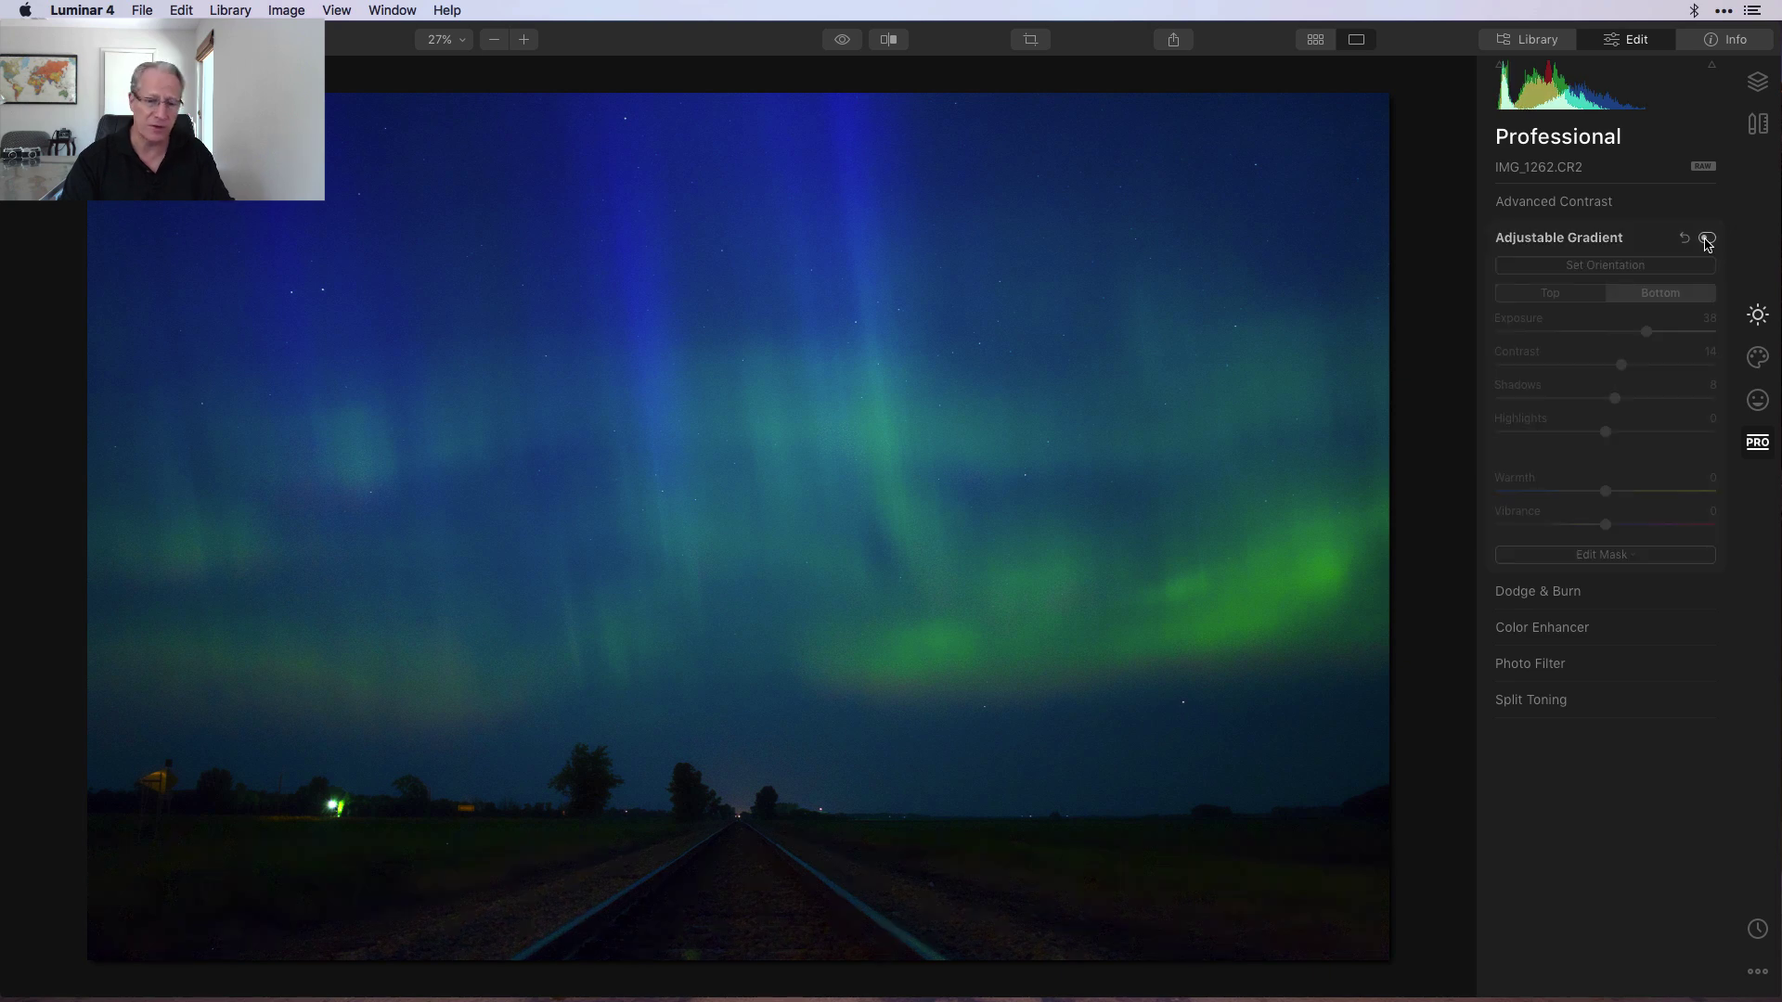
{"action": "left_click", "coordinate": [1707, 238]}
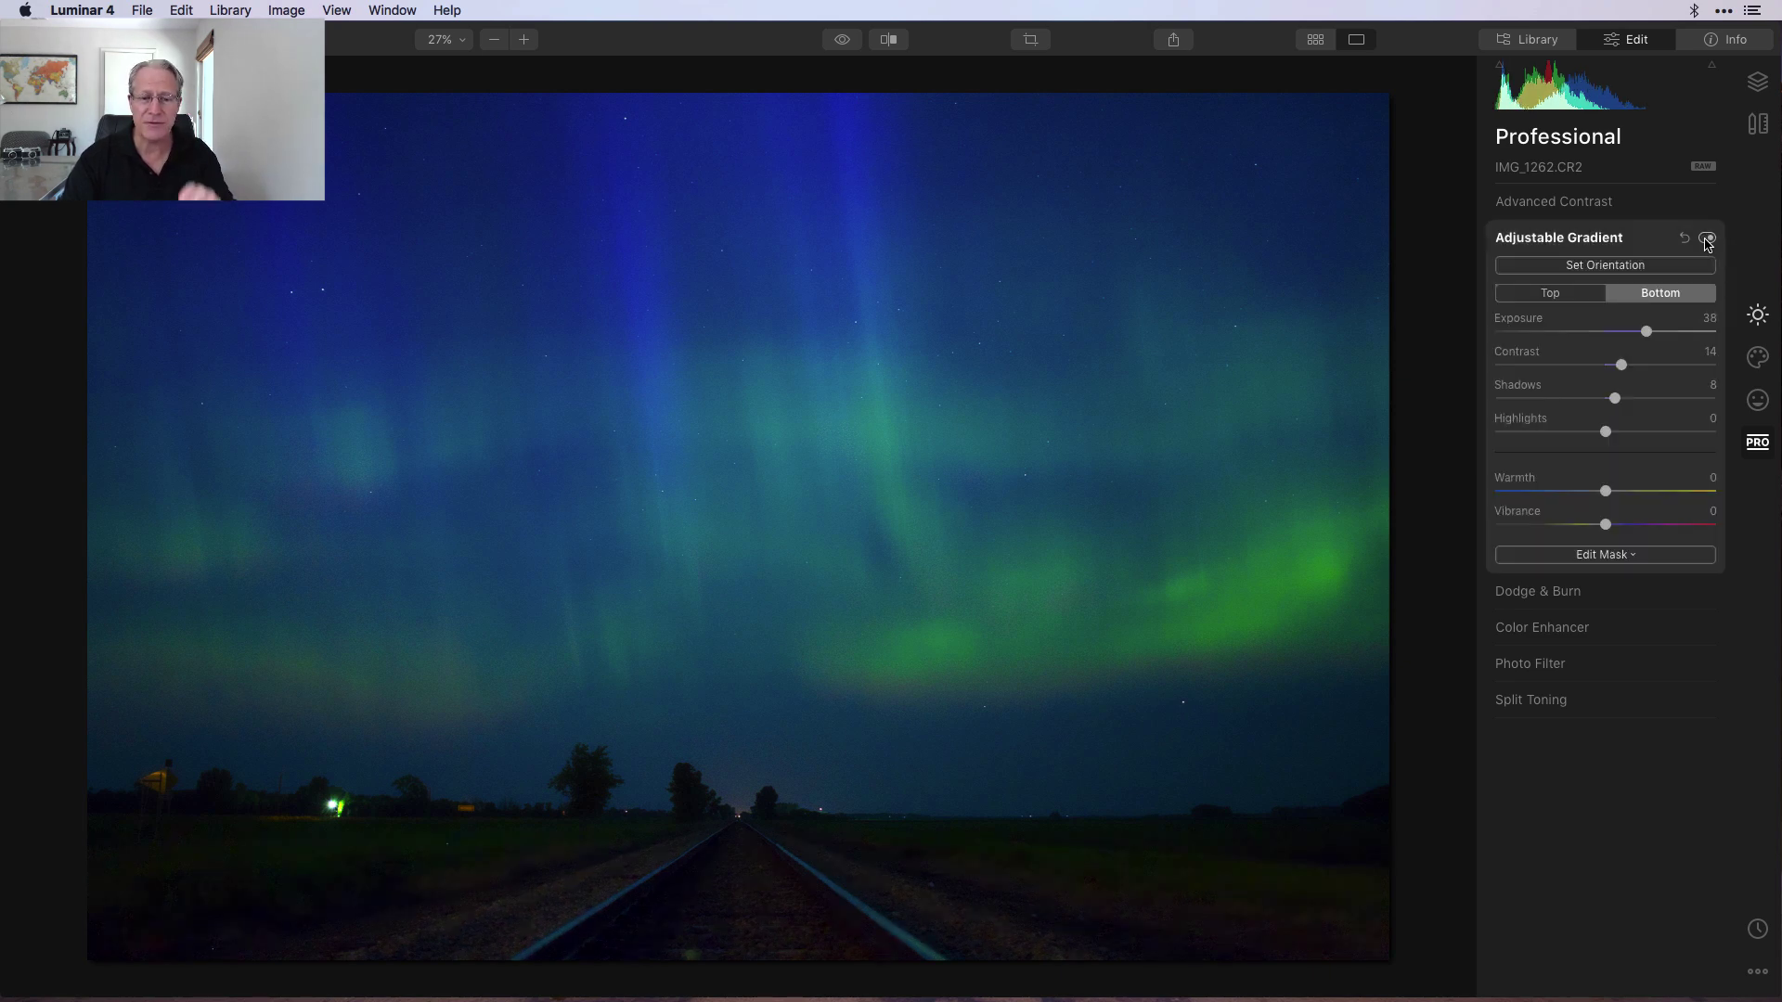
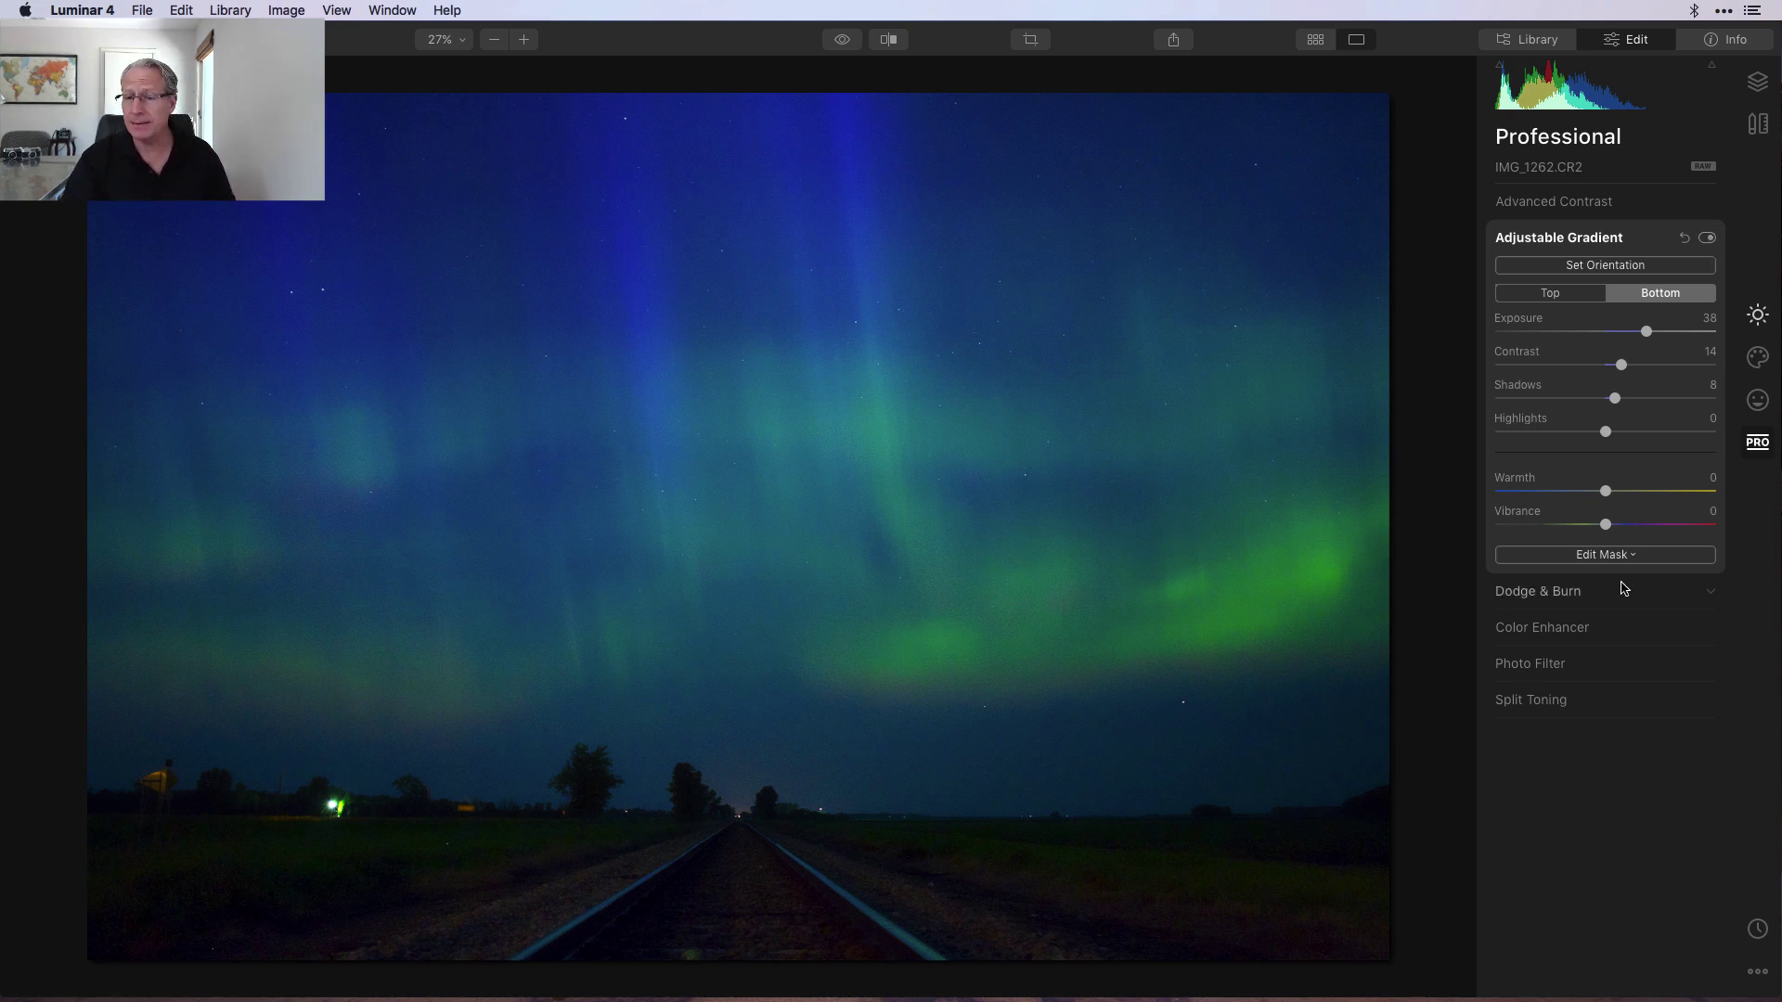
- Start Dodge & Burn painting with the Lighten brush at 20% strength and a size of 52
{"action": "left_click", "coordinate": [1592, 601]}
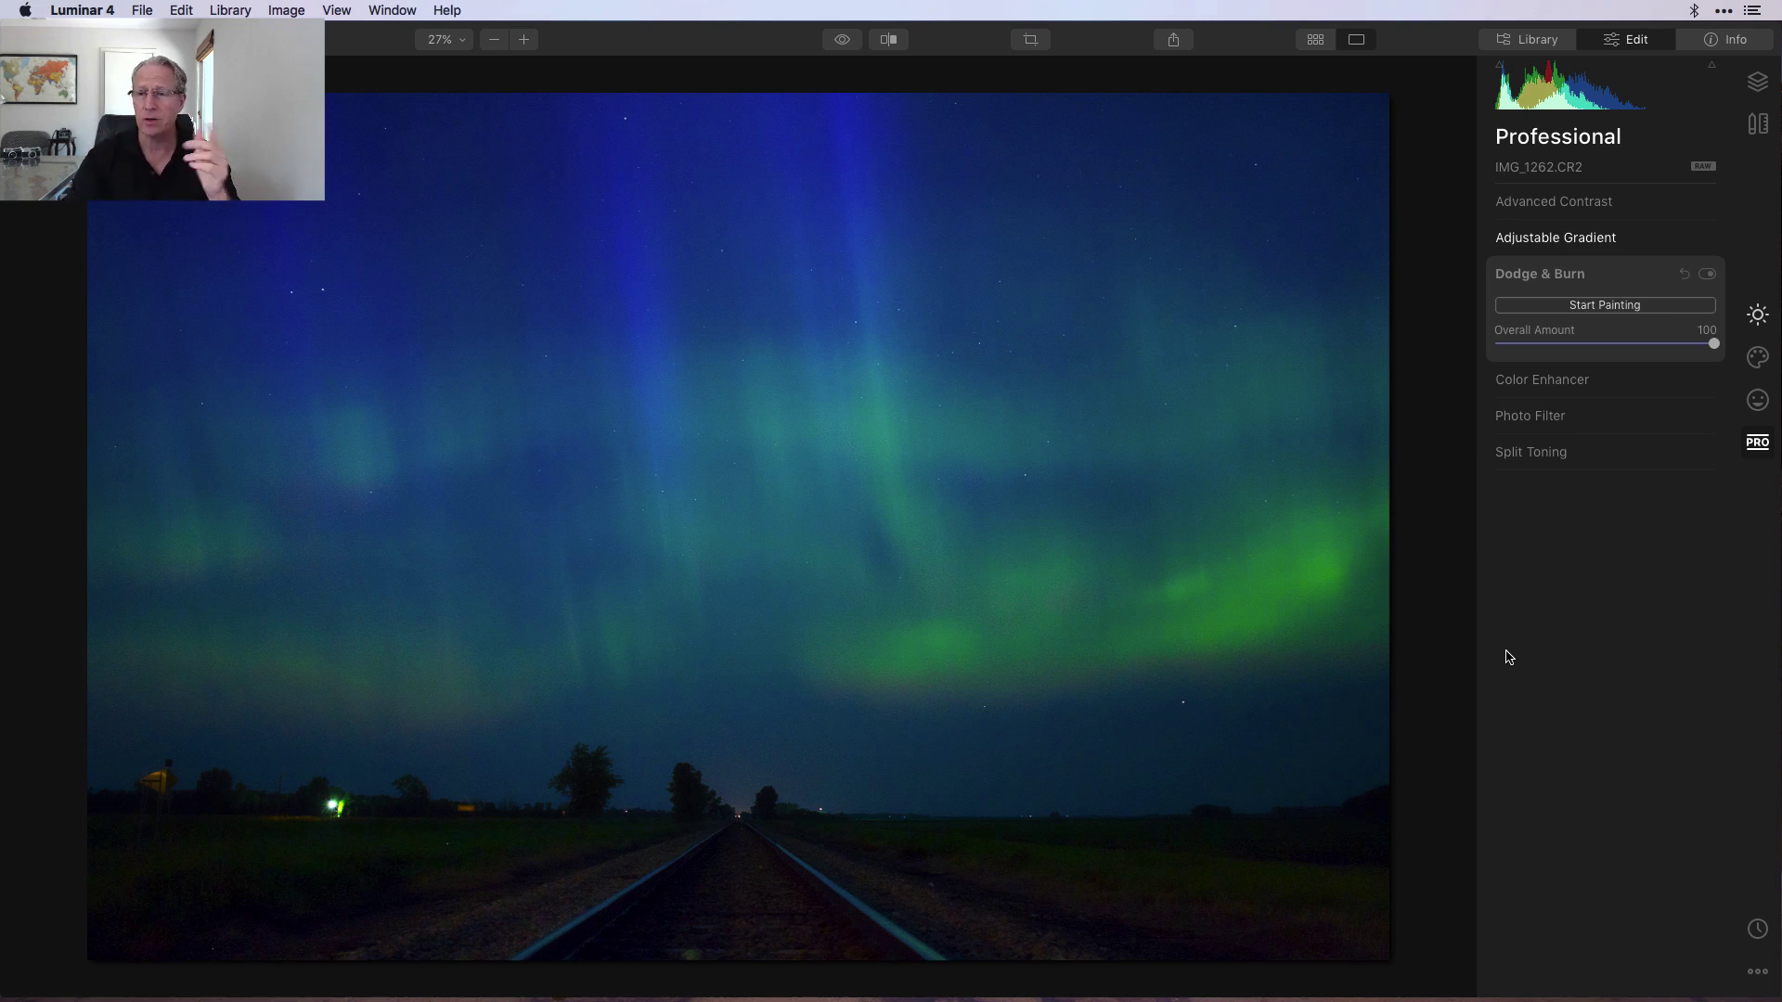
{"action": "left_click", "coordinate": [1605, 306]}
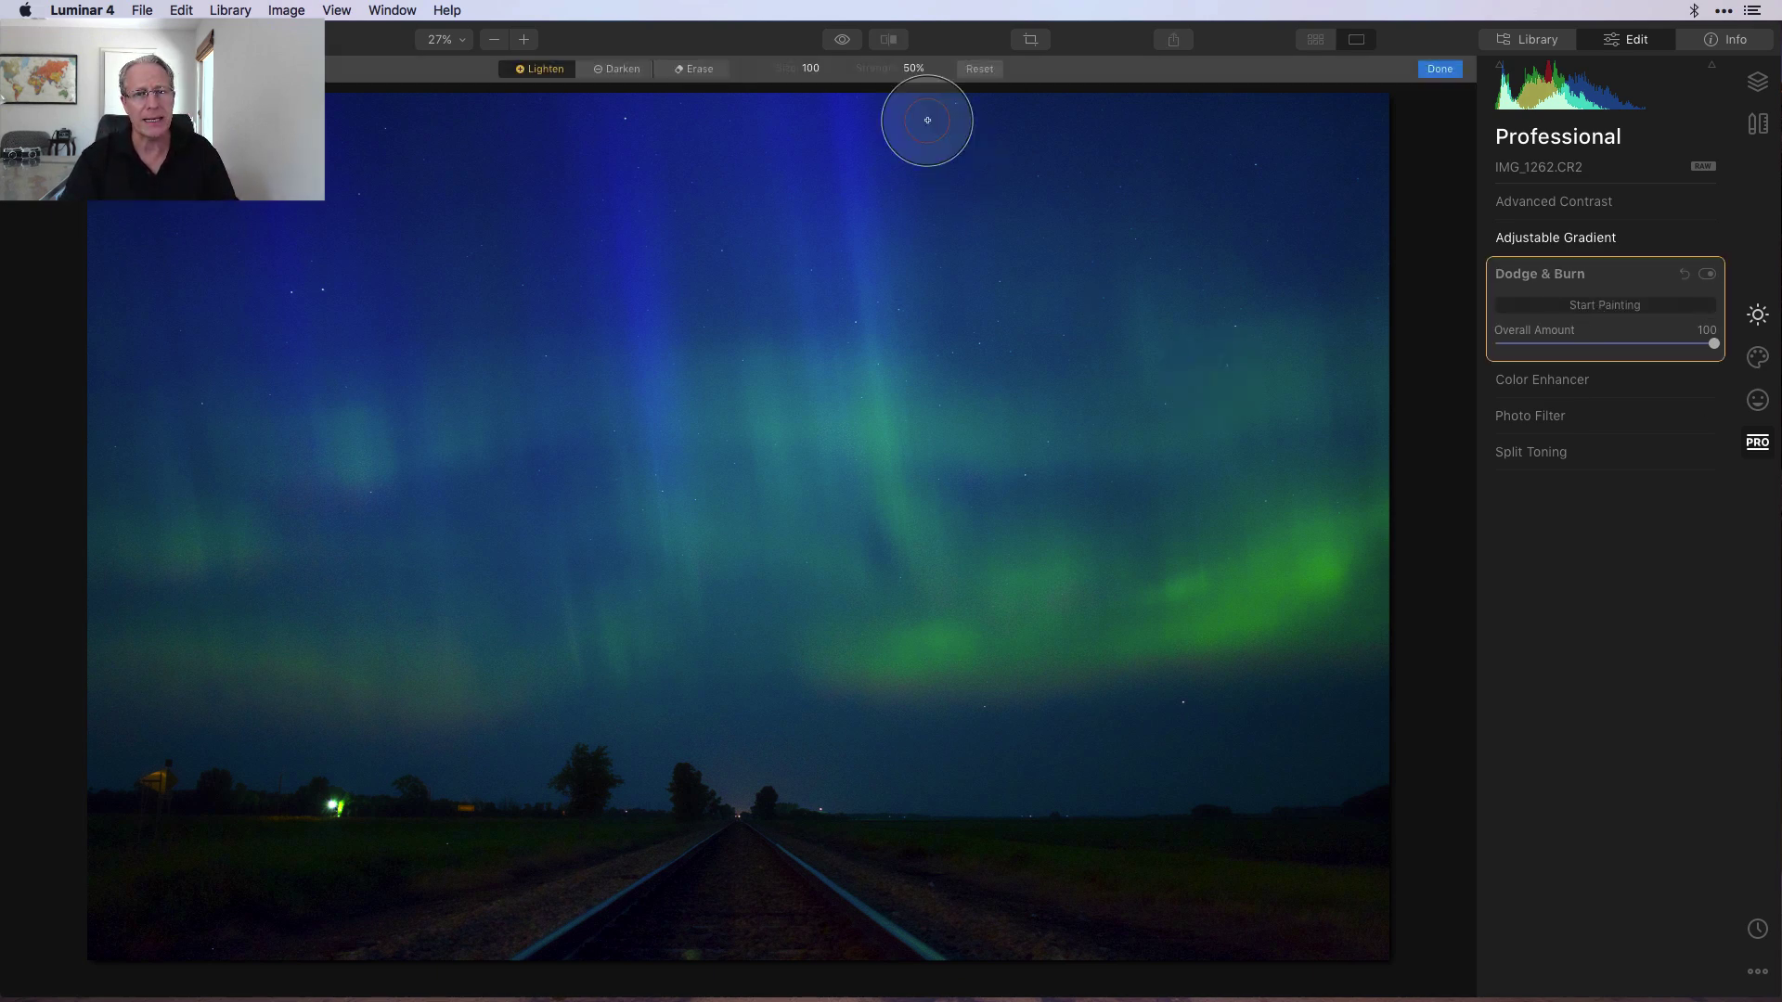
{"action": "left_click", "coordinate": [914, 68]}
{"action": "left_click_drag", "start_coordinate": [921, 90], "coordinate": [897, 90]}
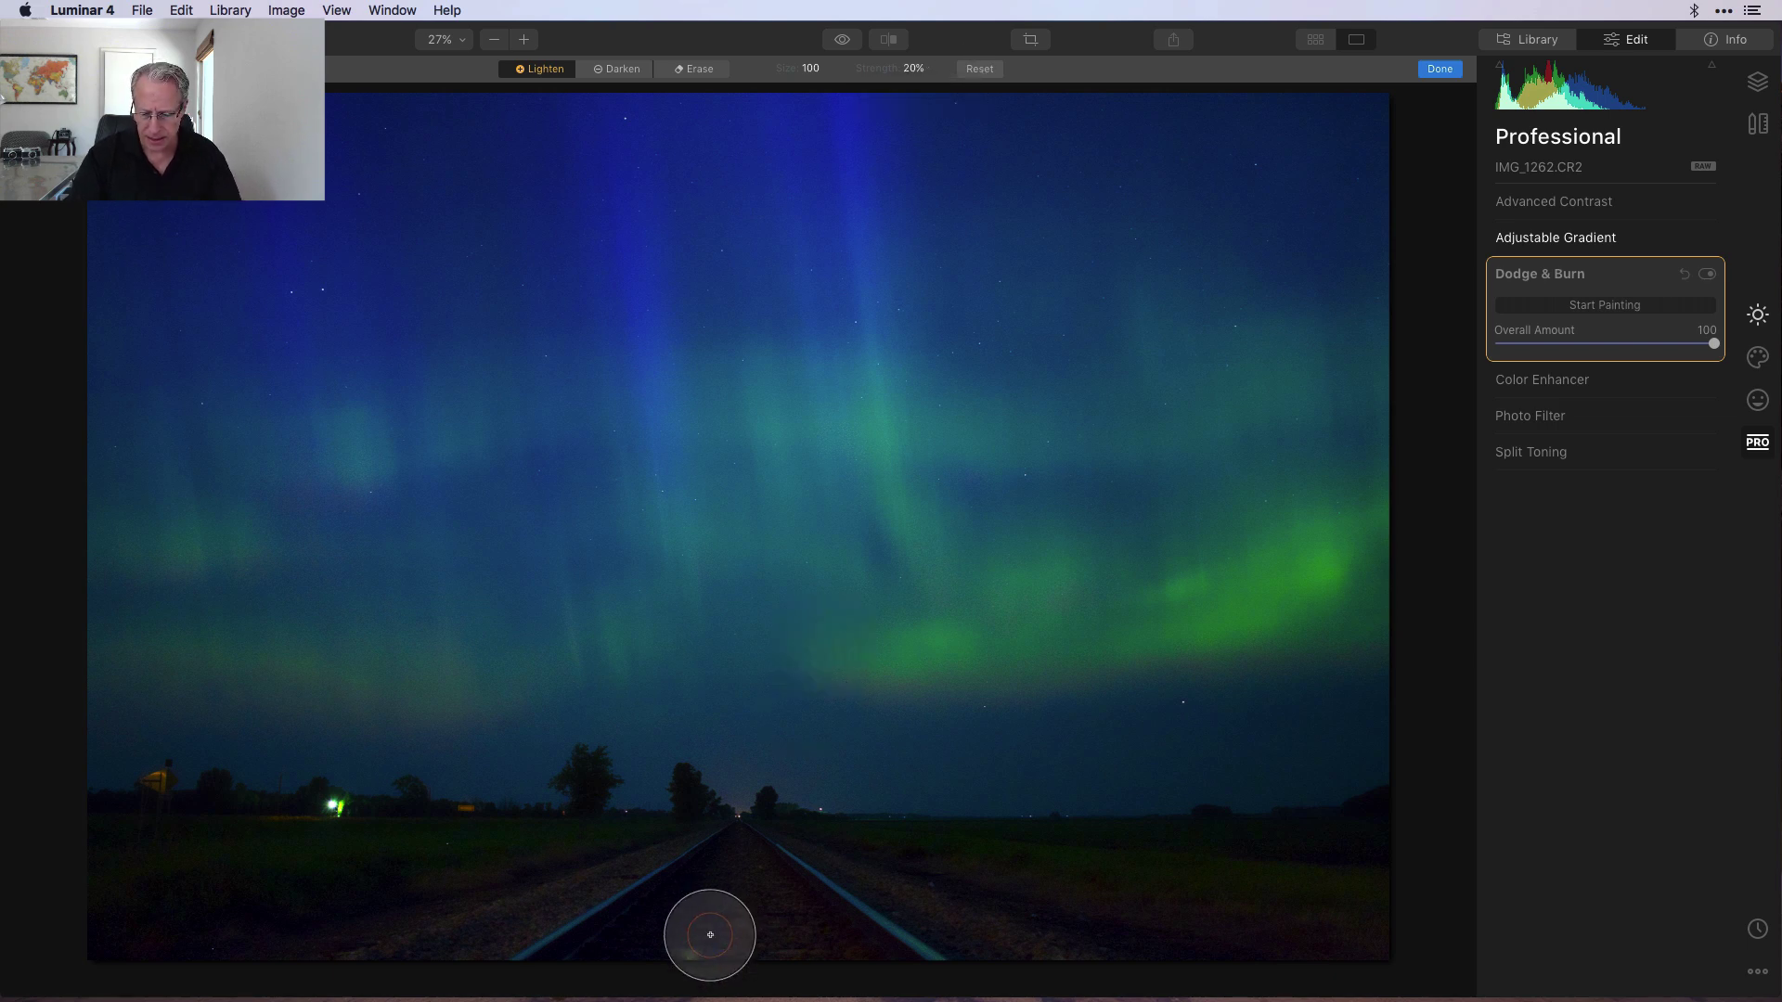
{"action": "key", "text": "bracketleft"}
{"action": "key", "text": "bracketleft"}
{"action": "key", "text": "bracketleft"}
{"action": "key", "text": "bracketleft"}
{"action": "key", "text": "bracketleft"}
{"action": "key", "text": "bracketleft"}
{"action": "key", "text": "bracketleft"}
{"action": "key", "text": "bracketleft"}
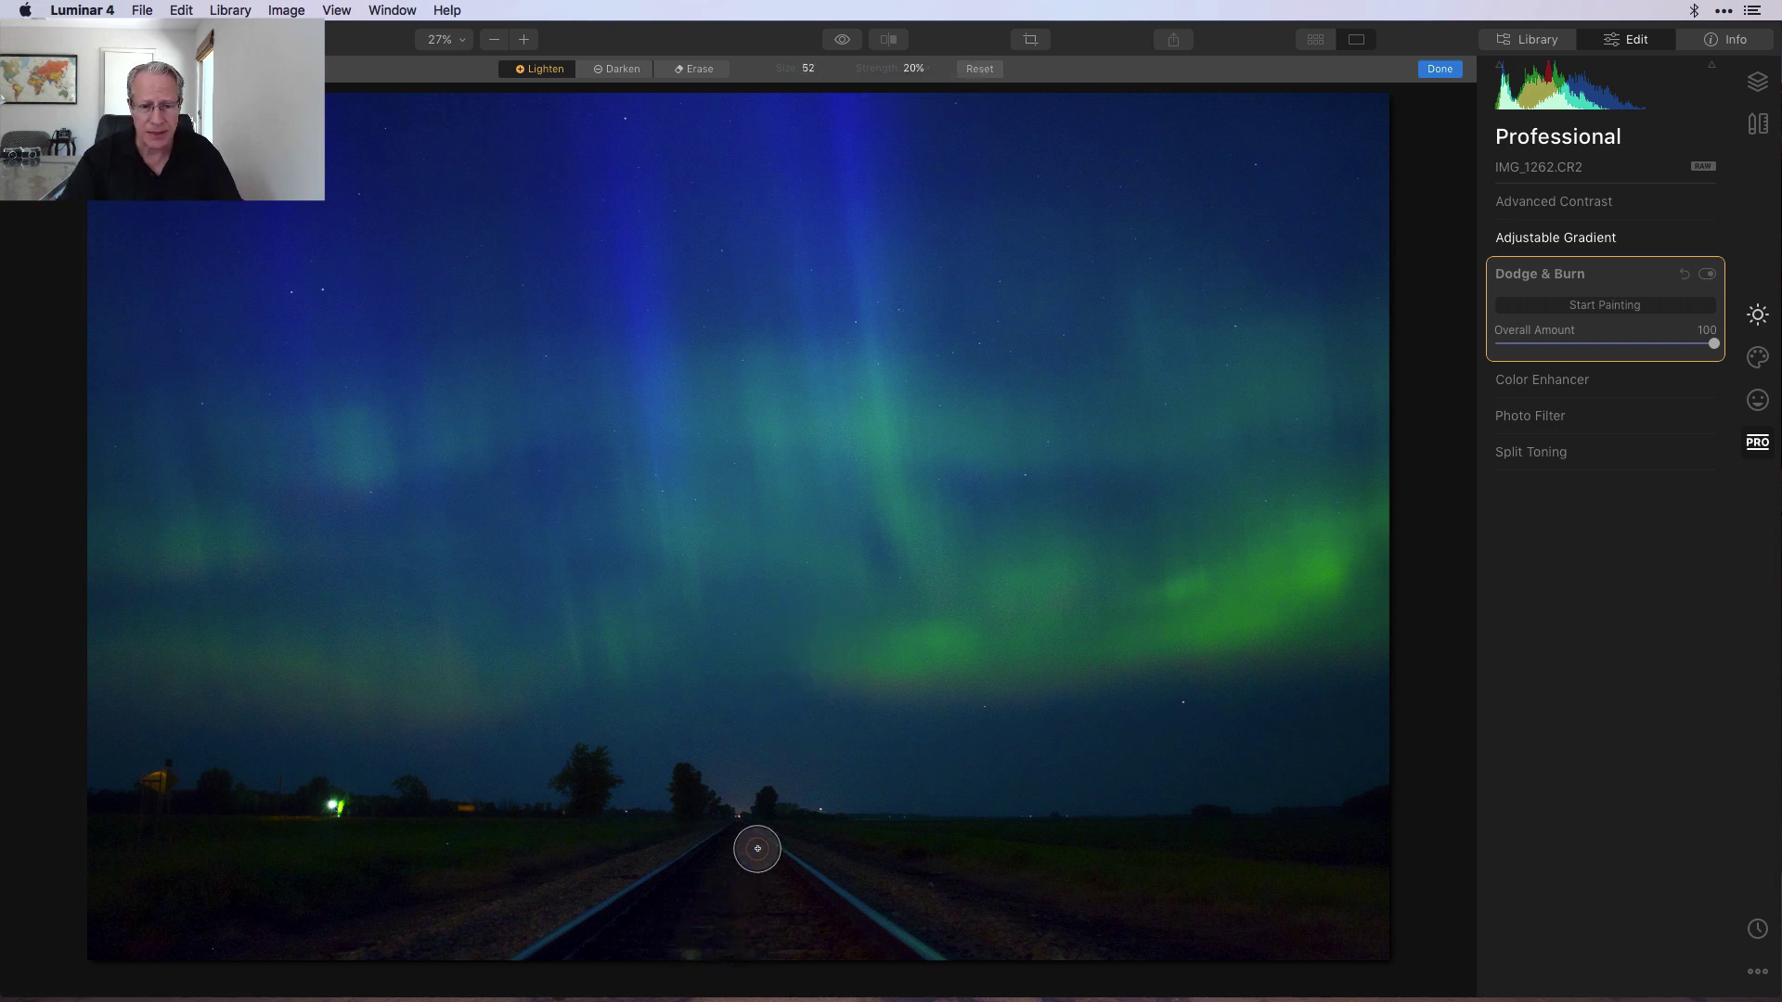
- Lighten the track bed between the rails with the Dodge & Burn brush, finish painting, and compare the photo with and without it
{"action": "mouse_move", "coordinate": [757, 849]}
{"action": "left_mouse_down"}
{"action": "mouse_move", "coordinate": [798, 882]}
{"action": "mouse_move", "coordinate": [778, 854]}
{"action": "mouse_move", "coordinate": [1028, 941]}
{"action": "mouse_move", "coordinate": [969, 956]}
{"action": "mouse_move", "coordinate": [864, 935]}
{"action": "mouse_move", "coordinate": [990, 937]}
{"action": "mouse_move", "coordinate": [801, 939]}
{"action": "mouse_move", "coordinate": [765, 915]}
{"action": "mouse_move", "coordinate": [805, 906]}
{"action": "mouse_move", "coordinate": [707, 887]}
{"action": "mouse_move", "coordinate": [737, 846]}
{"action": "mouse_move", "coordinate": [435, 944]}
{"action": "mouse_move", "coordinate": [583, 935]}
{"action": "mouse_move", "coordinate": [670, 885]}
{"action": "mouse_move", "coordinate": [682, 917]}
{"action": "mouse_move", "coordinate": [748, 907]}
{"action": "mouse_move", "coordinate": [791, 947]}
{"action": "mouse_move", "coordinate": [733, 864]}
{"action": "mouse_move", "coordinate": [870, 927]}
{"action": "mouse_move", "coordinate": [815, 906]}
{"action": "mouse_move", "coordinate": [853, 922]}
{"action": "mouse_move", "coordinate": [774, 842]}
{"action": "mouse_move", "coordinate": [1055, 953]}
{"action": "mouse_move", "coordinate": [837, 948]}
{"action": "mouse_move", "coordinate": [769, 883]}
{"action": "mouse_move", "coordinate": [774, 938]}
{"action": "mouse_move", "coordinate": [751, 871]}
{"action": "mouse_move", "coordinate": [711, 941]}
{"action": "mouse_move", "coordinate": [726, 843]}
{"action": "mouse_move", "coordinate": [692, 888]}
{"action": "mouse_move", "coordinate": [682, 863]}
{"action": "mouse_move", "coordinate": [423, 948]}
{"action": "mouse_move", "coordinate": [790, 942]}
{"action": "left_mouse_up"}
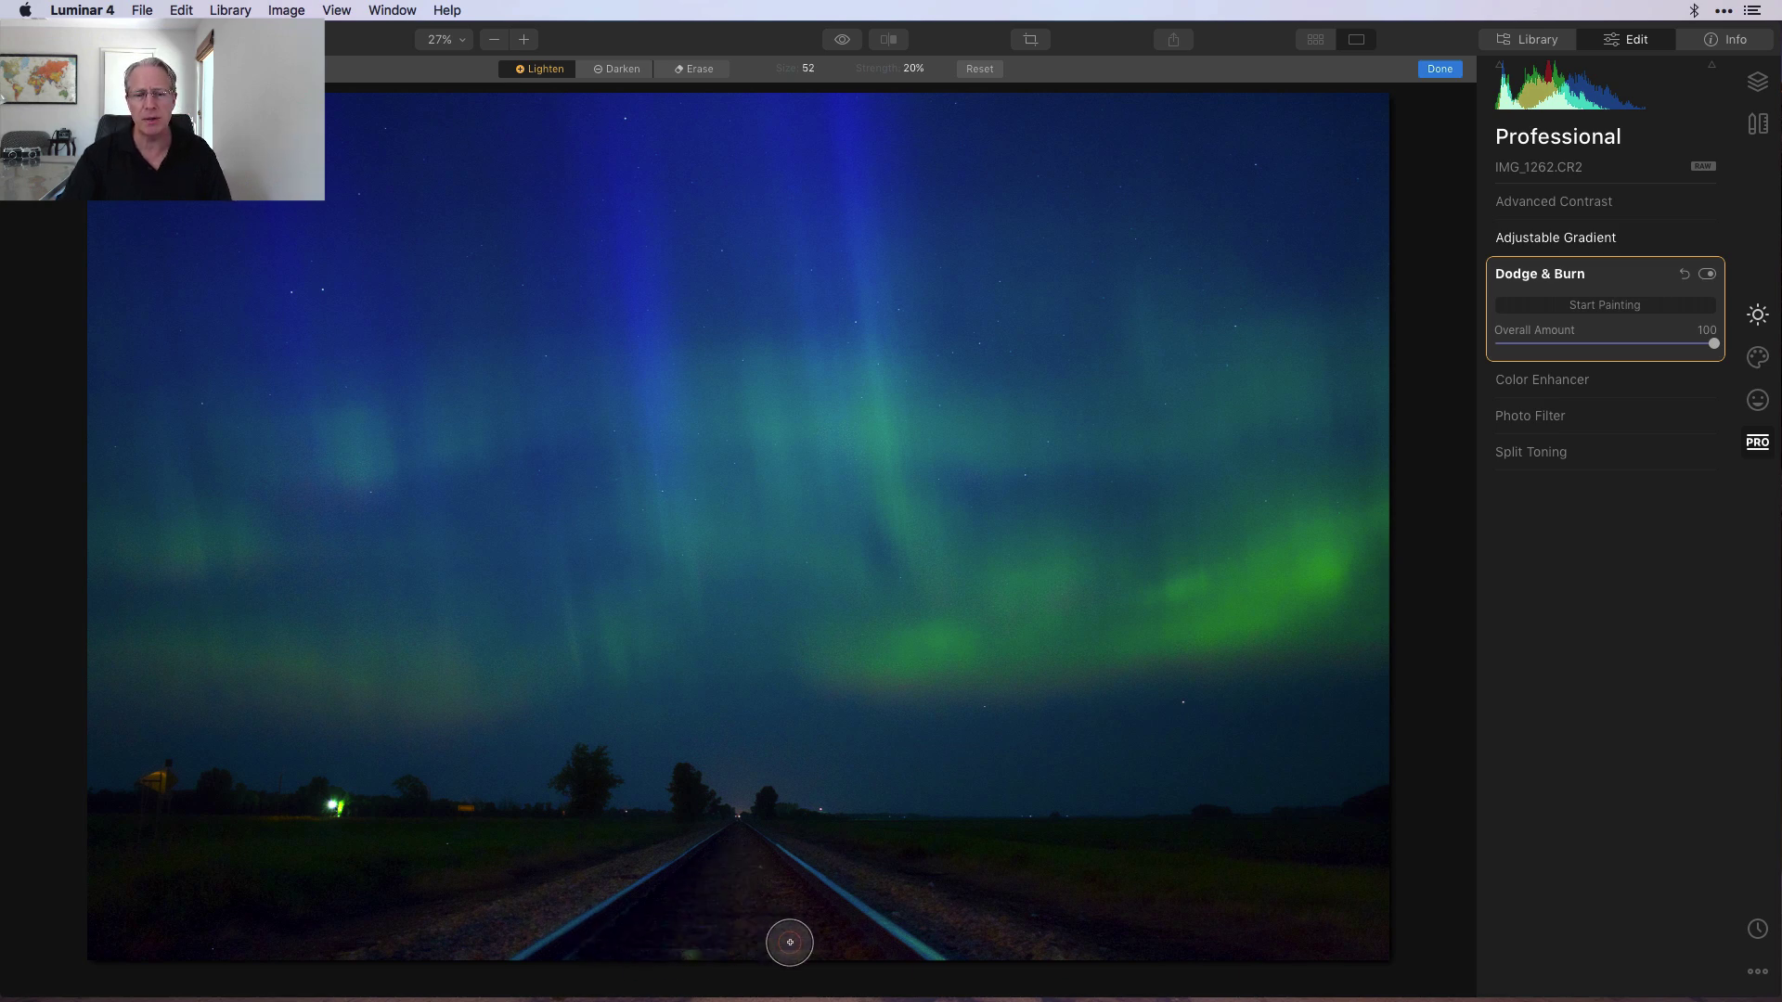
{"action": "left_click", "coordinate": [1440, 69]}
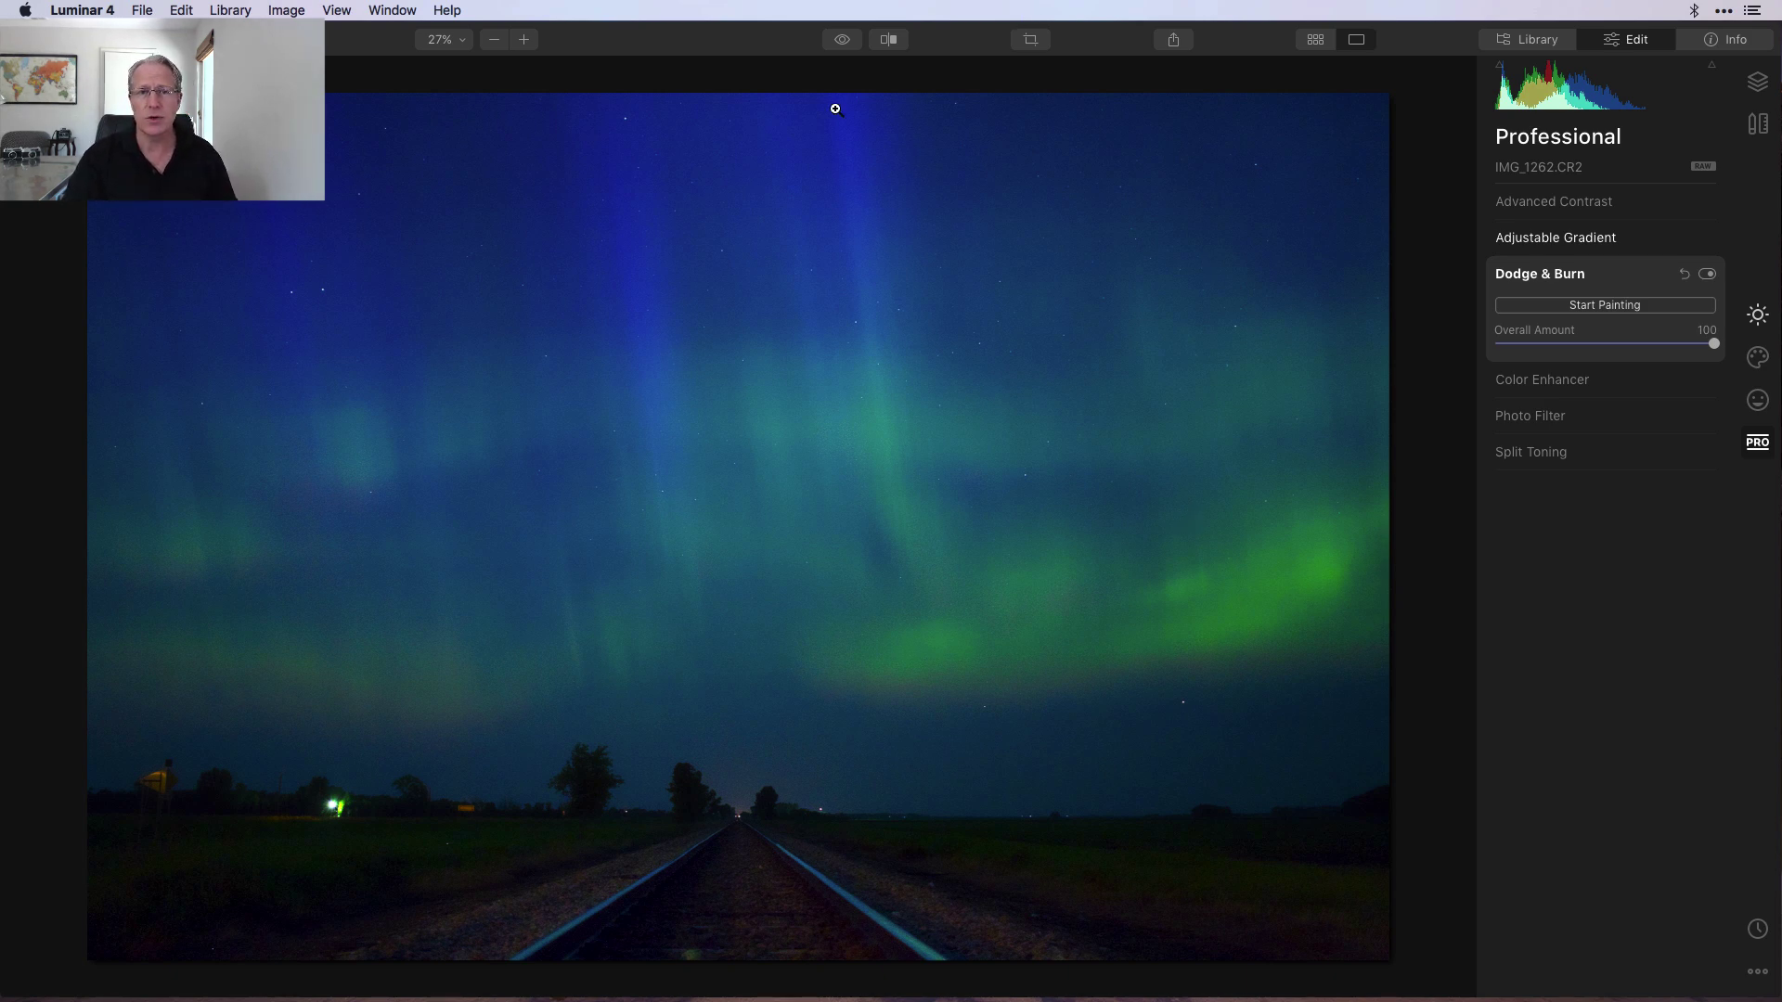
{"action": "left_click", "coordinate": [1706, 275]}
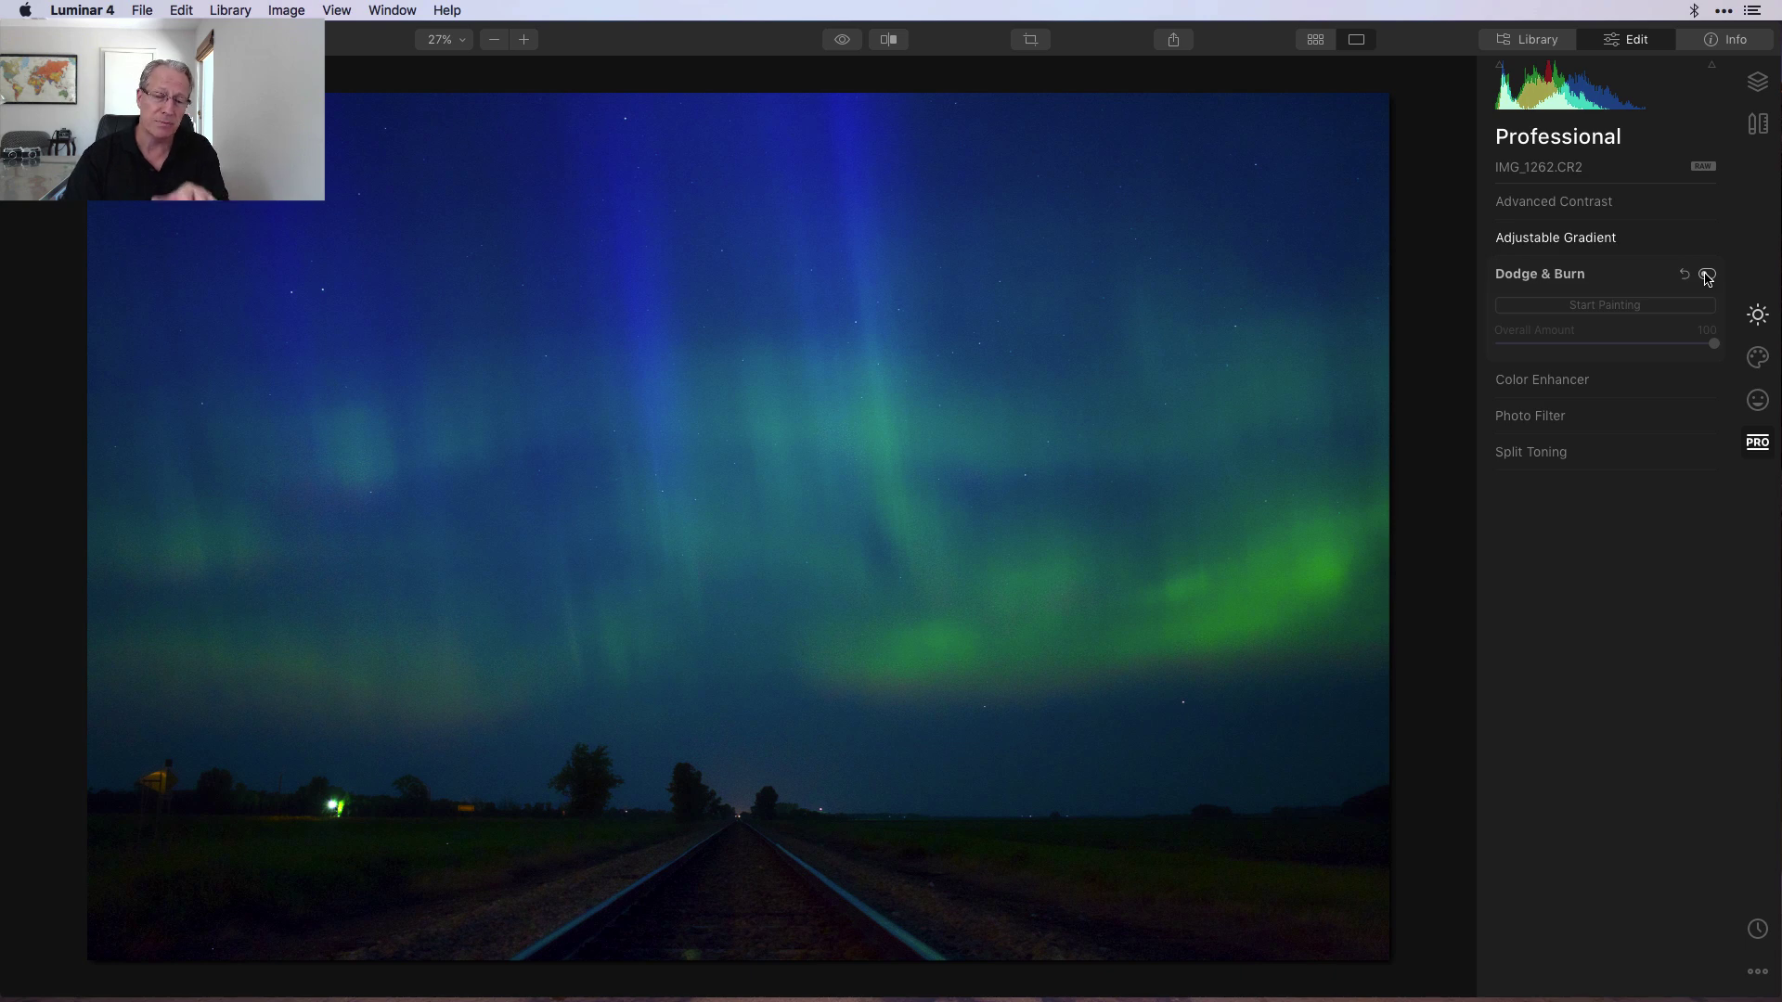
{"action": "left_click", "coordinate": [1706, 274]}
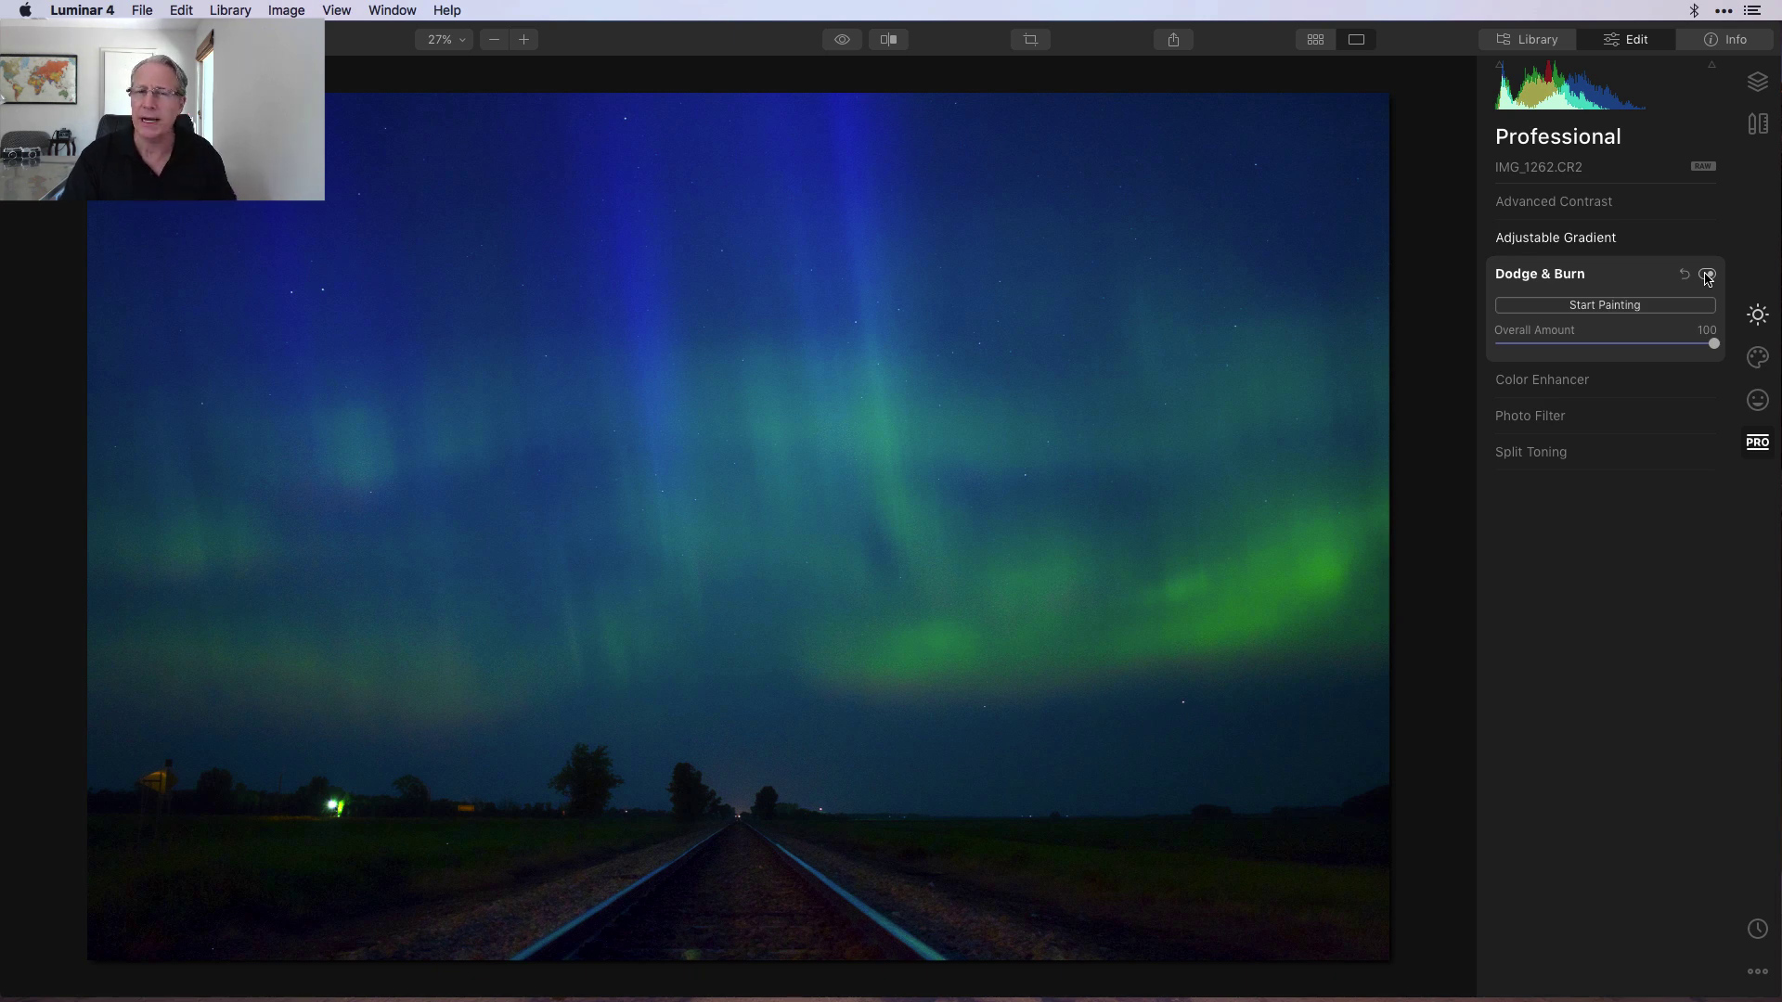
- Add a new adjustment layer and set Highlights to 28 and Whites to 39 in its Light filter
{"action": "left_click", "coordinate": [1757, 82]}
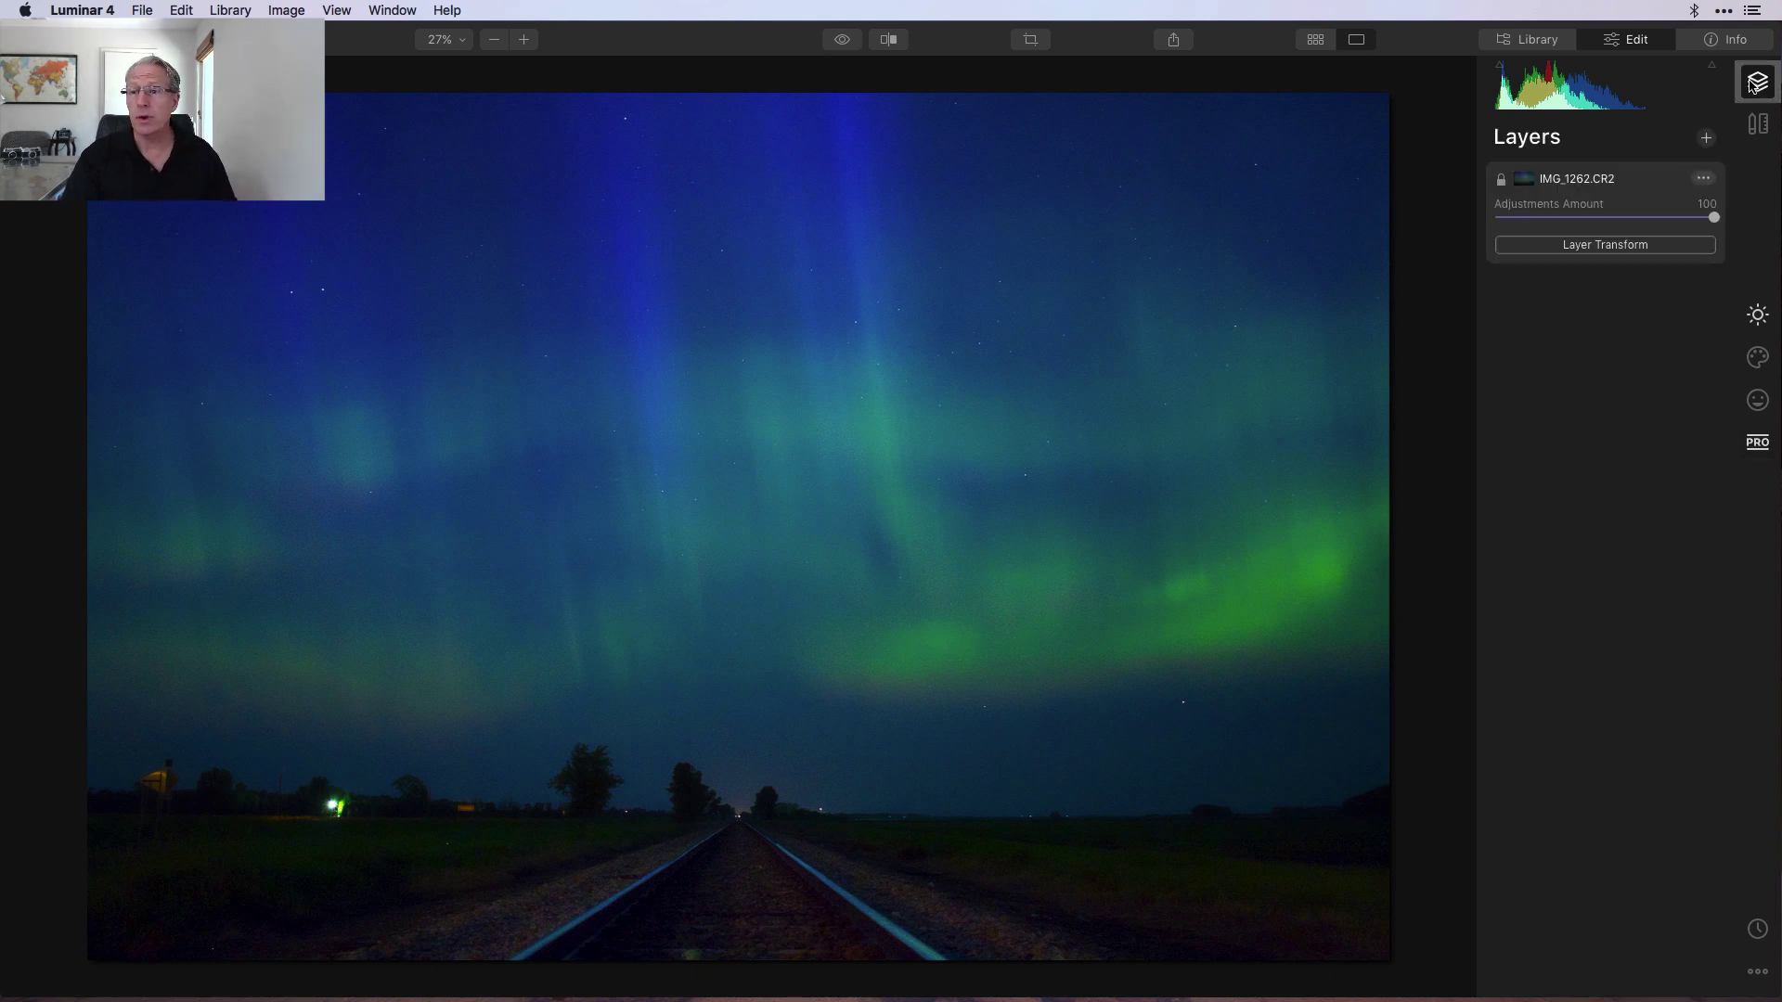
{"action": "left_click", "coordinate": [1706, 139]}
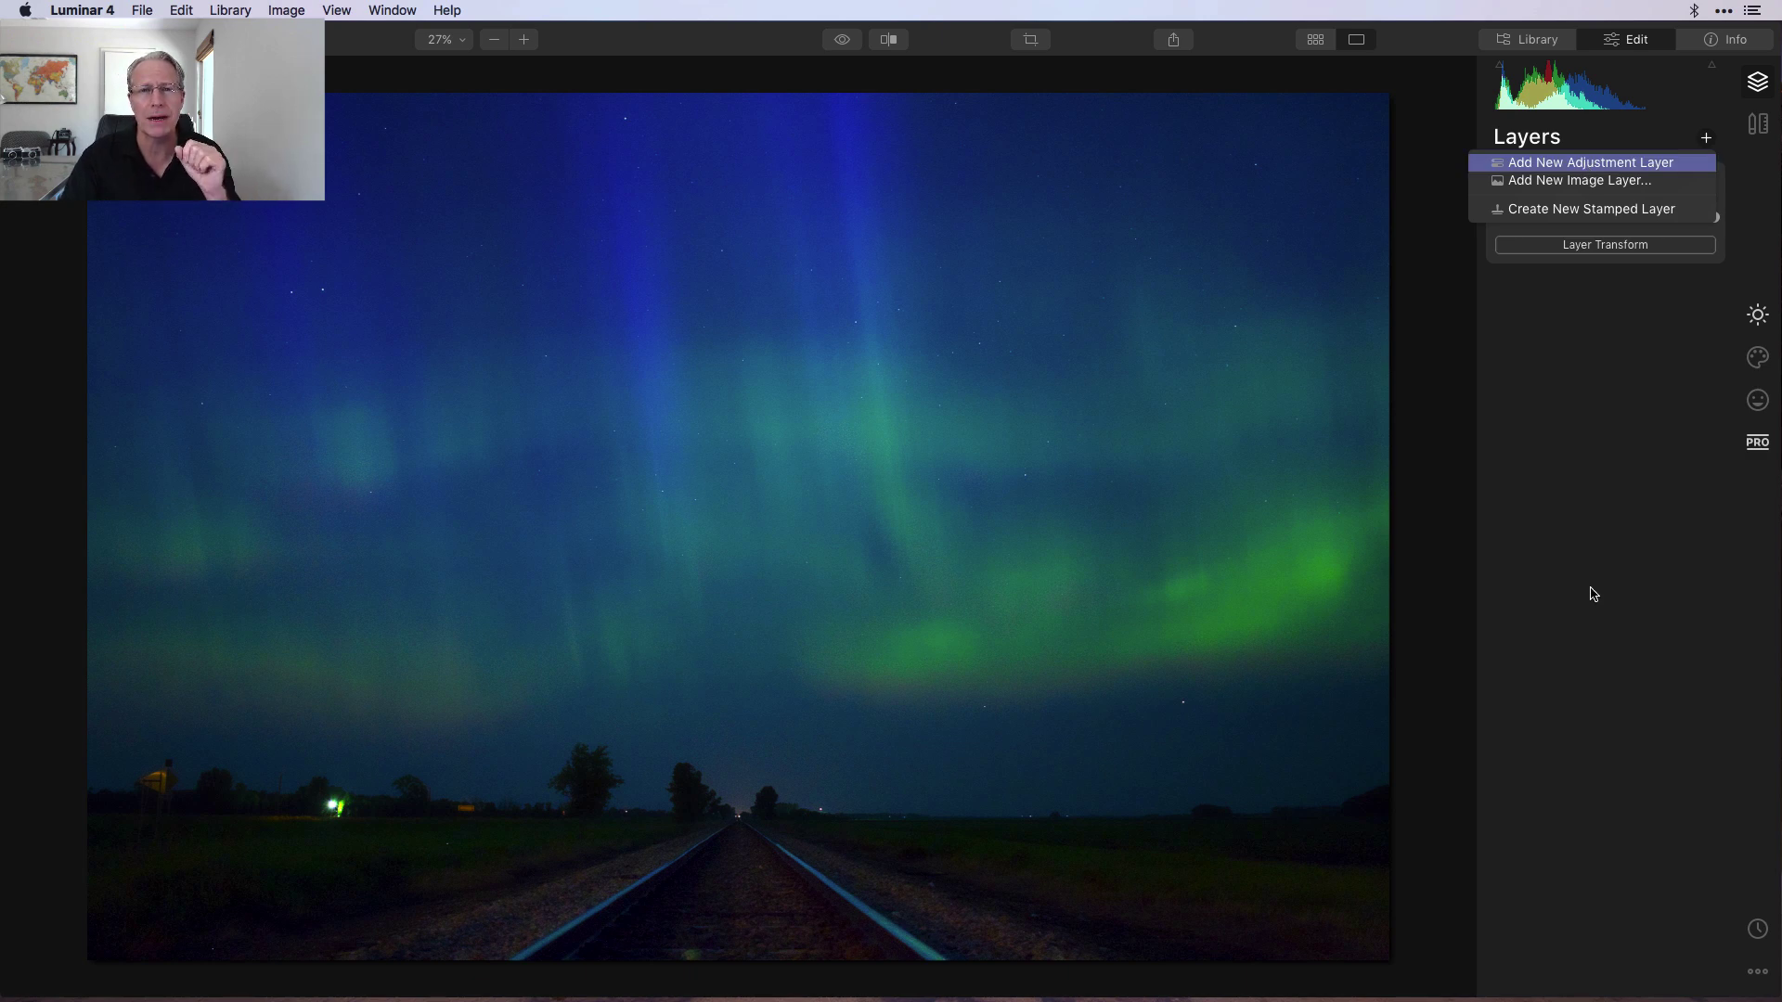
{"action": "key", "text": "Return"}
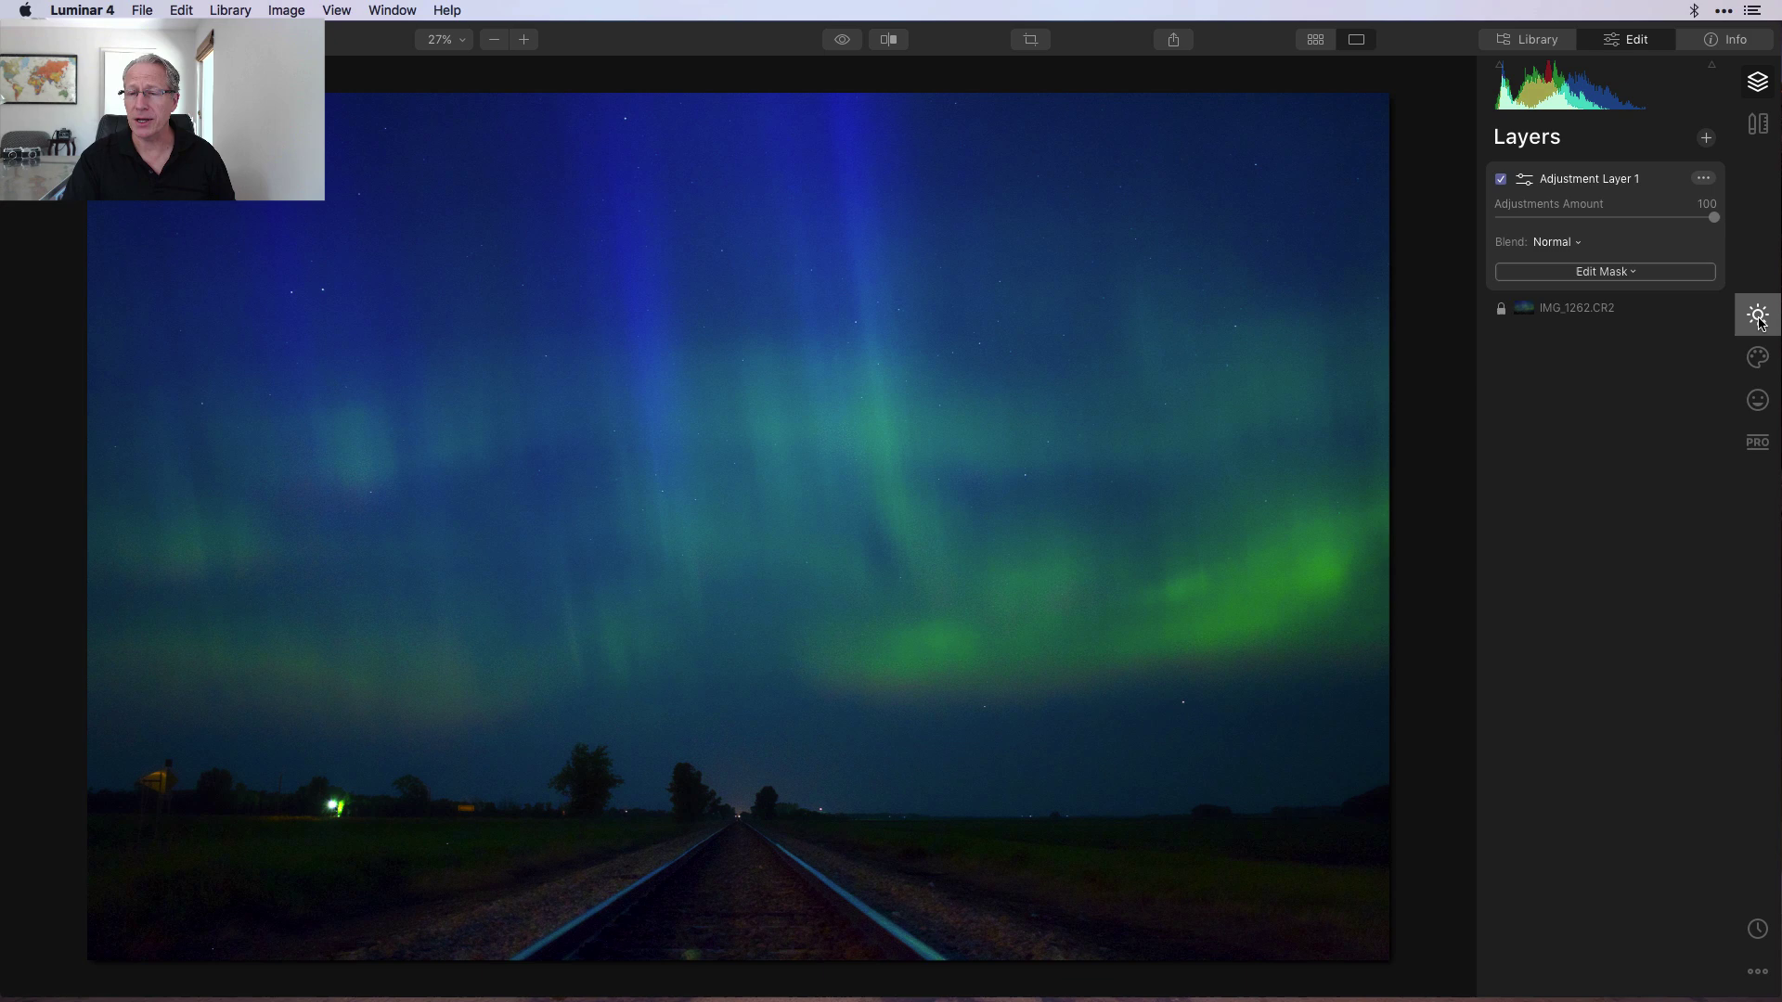
{"action": "left_click", "coordinate": [1759, 317]}
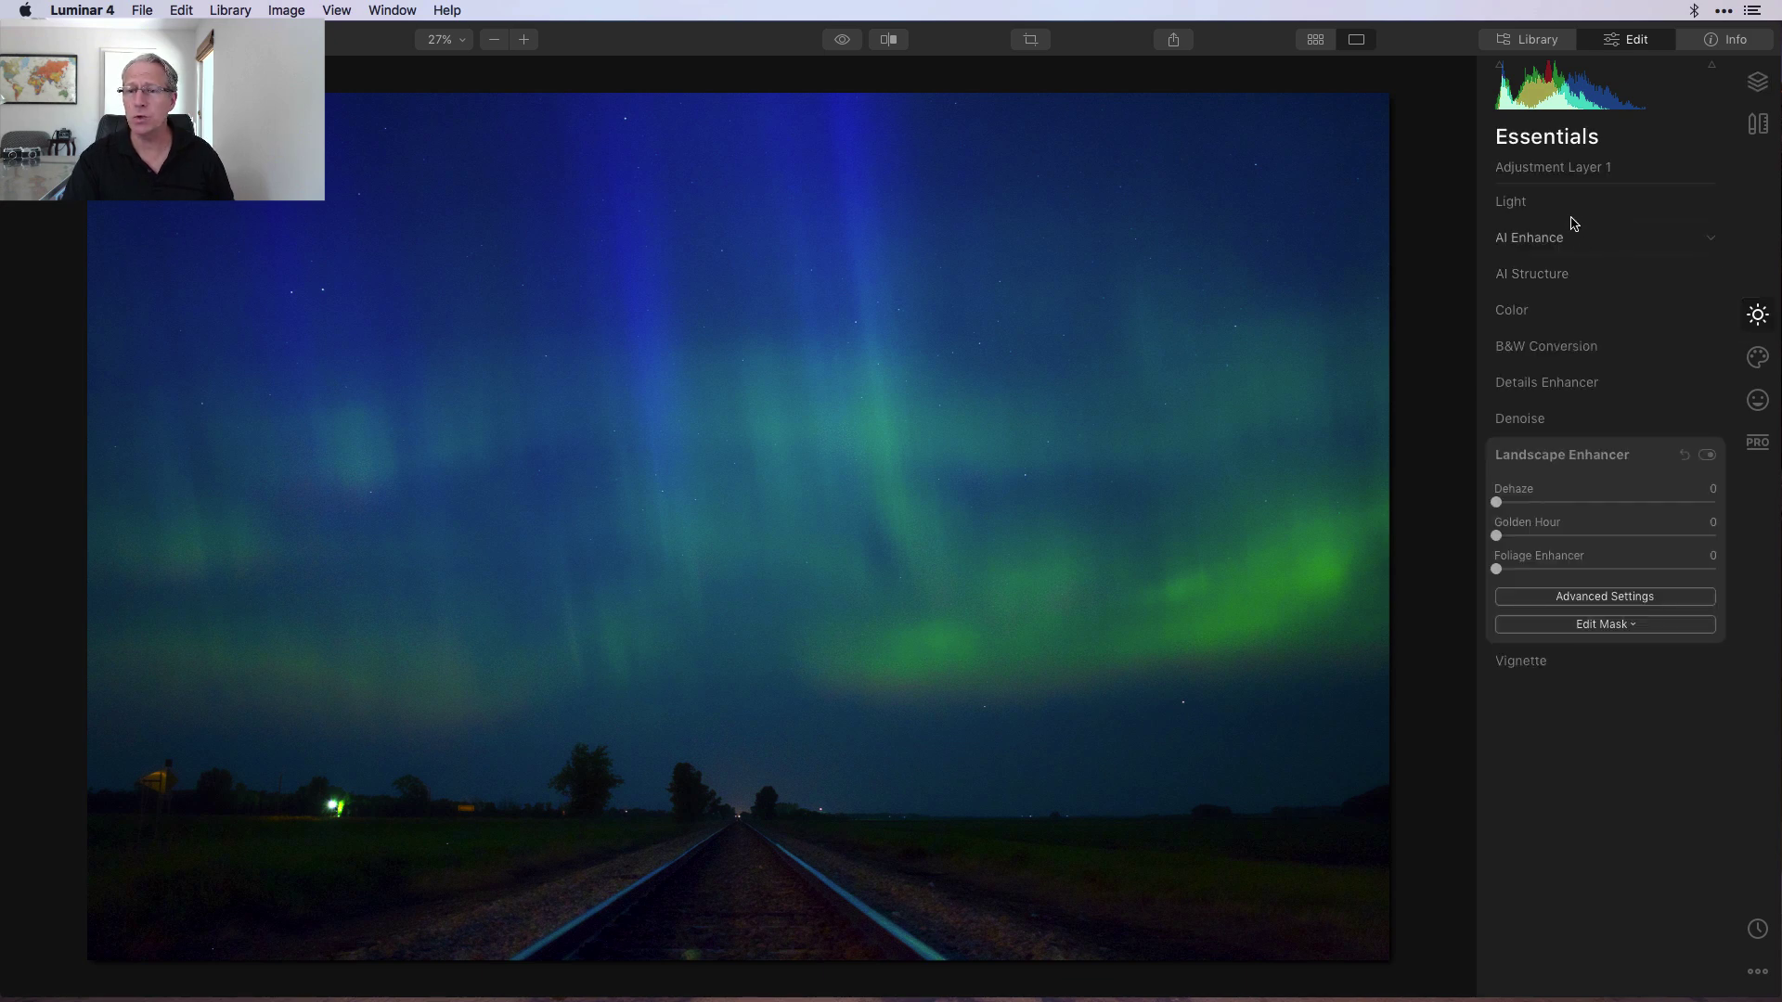
{"action": "left_click", "coordinate": [1522, 203]}
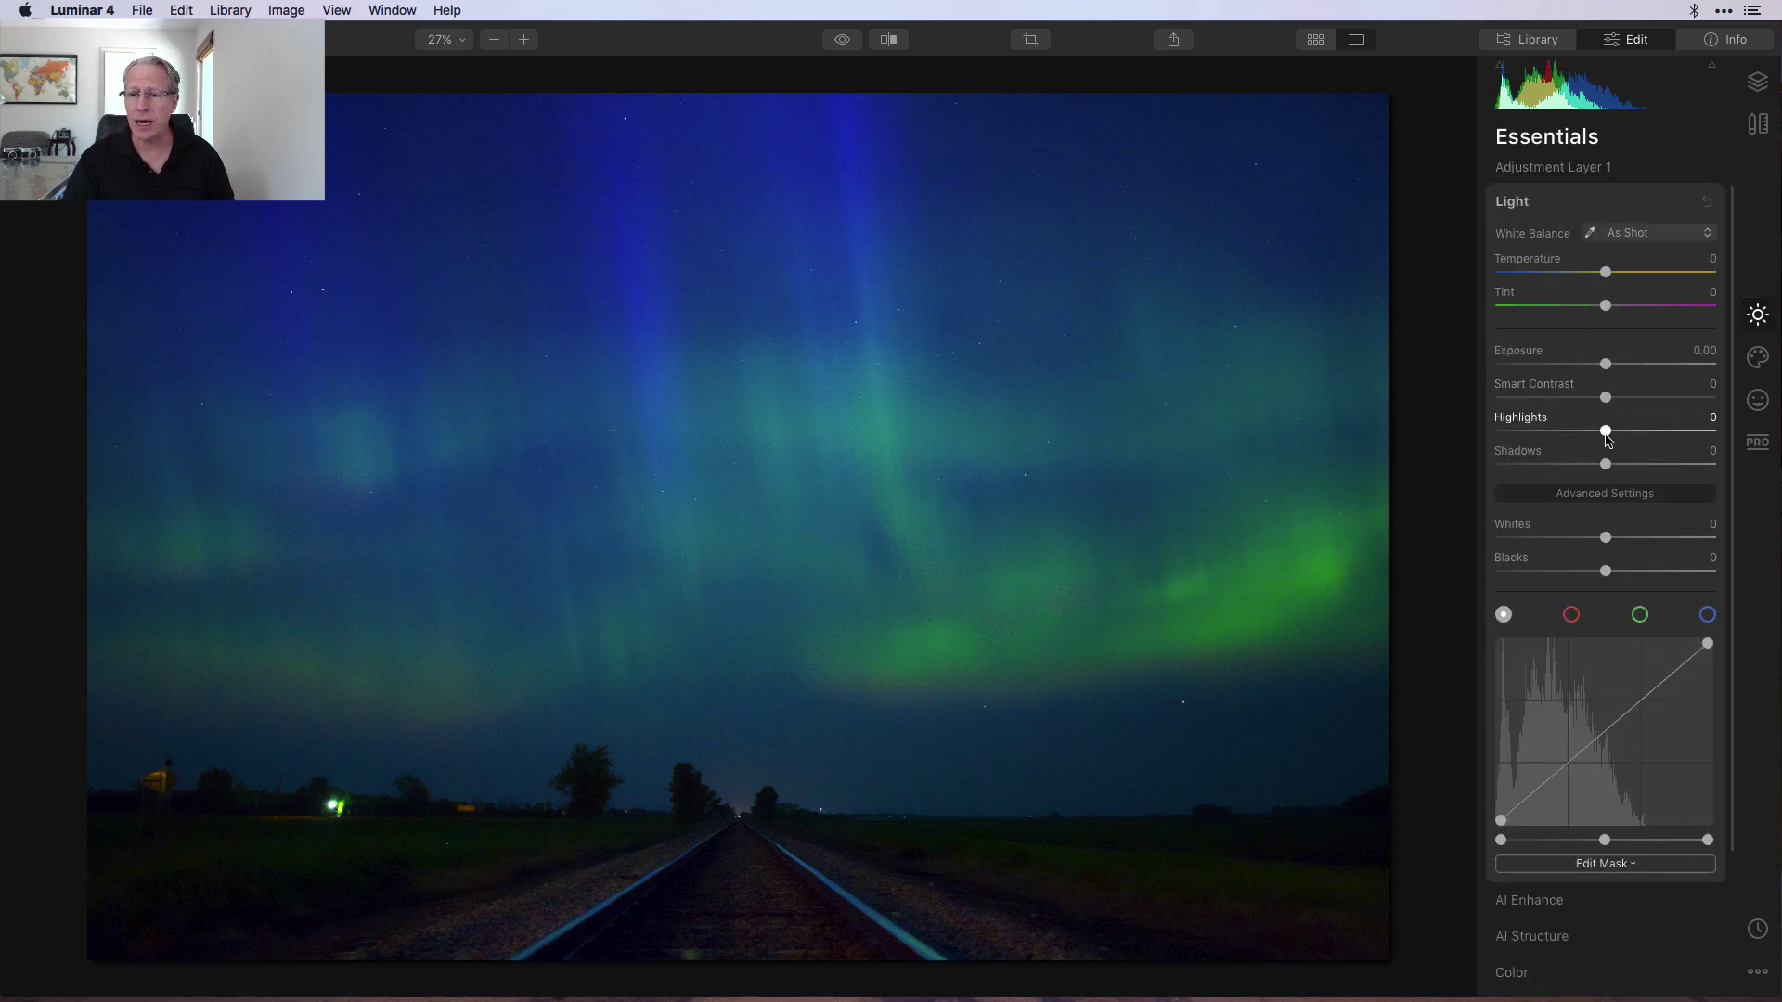
{"action": "left_click_drag", "start_coordinate": [1607, 436], "coordinate": [1640, 436]}
{"action": "left_click_drag", "start_coordinate": [1604, 537], "coordinate": [1653, 538]}
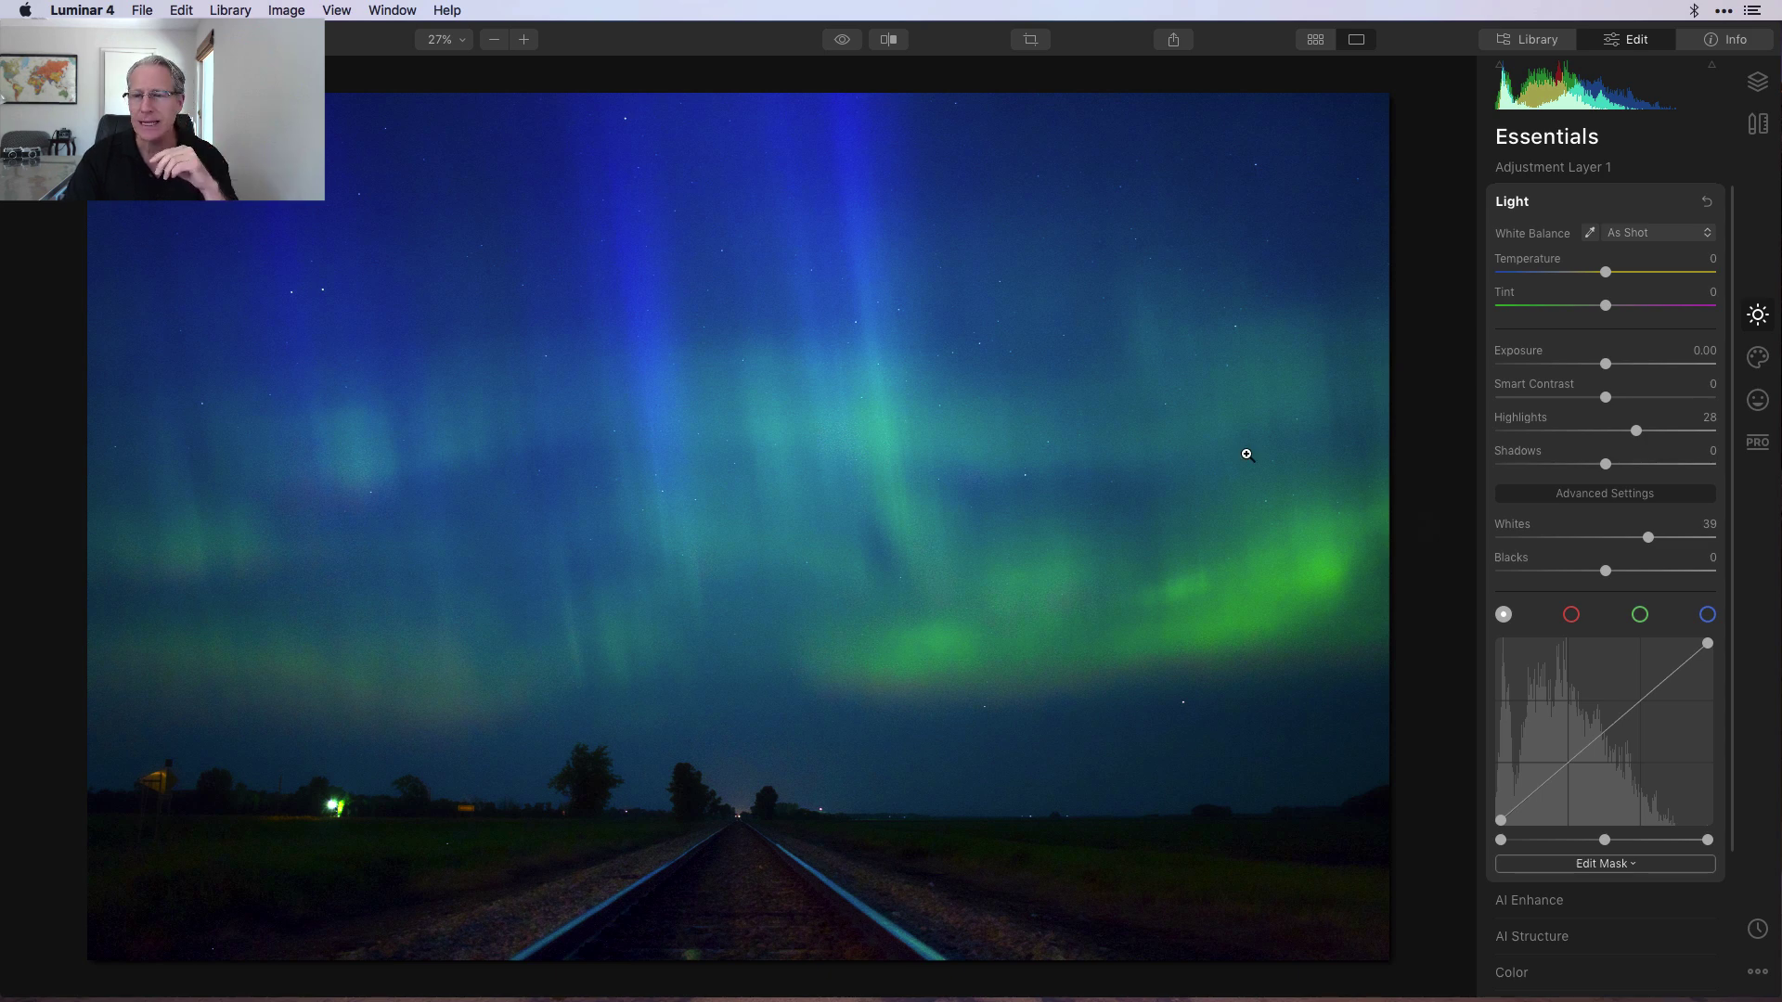
- Compare the photo with and without Adjustment Layer 1, leaving the layer enabled
{"action": "left_click", "coordinate": [1761, 85]}
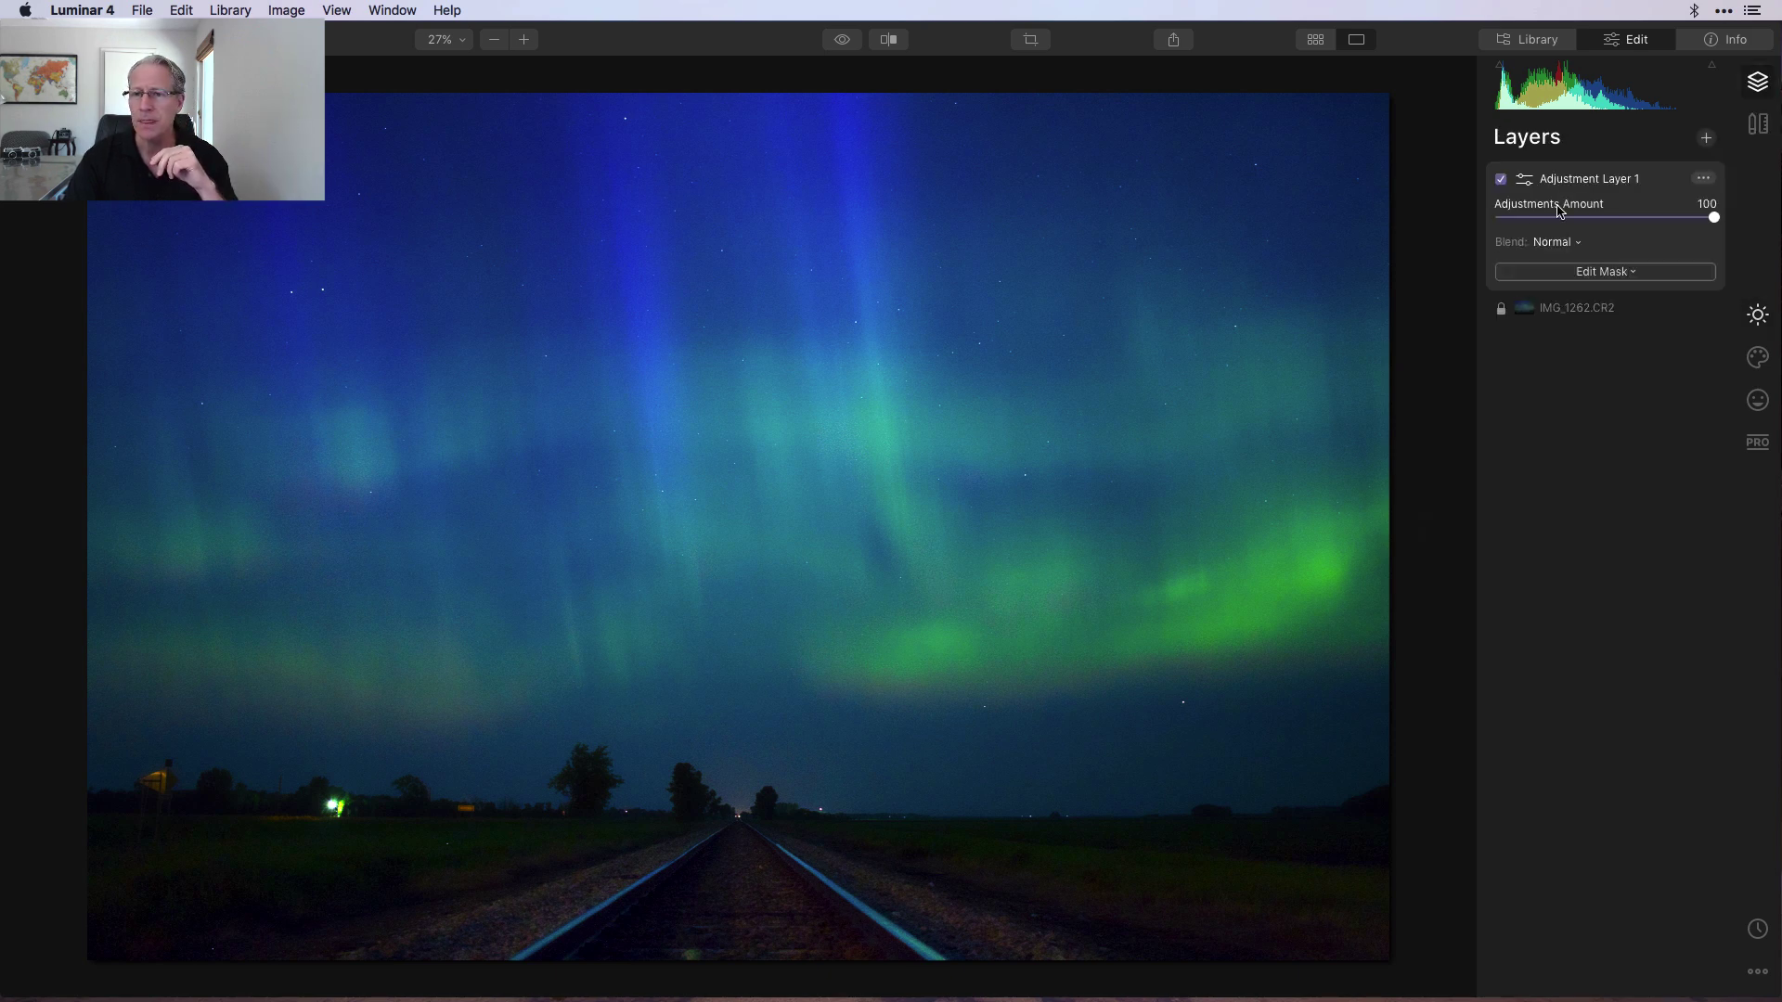
{"action": "left_click", "coordinate": [1503, 182]}
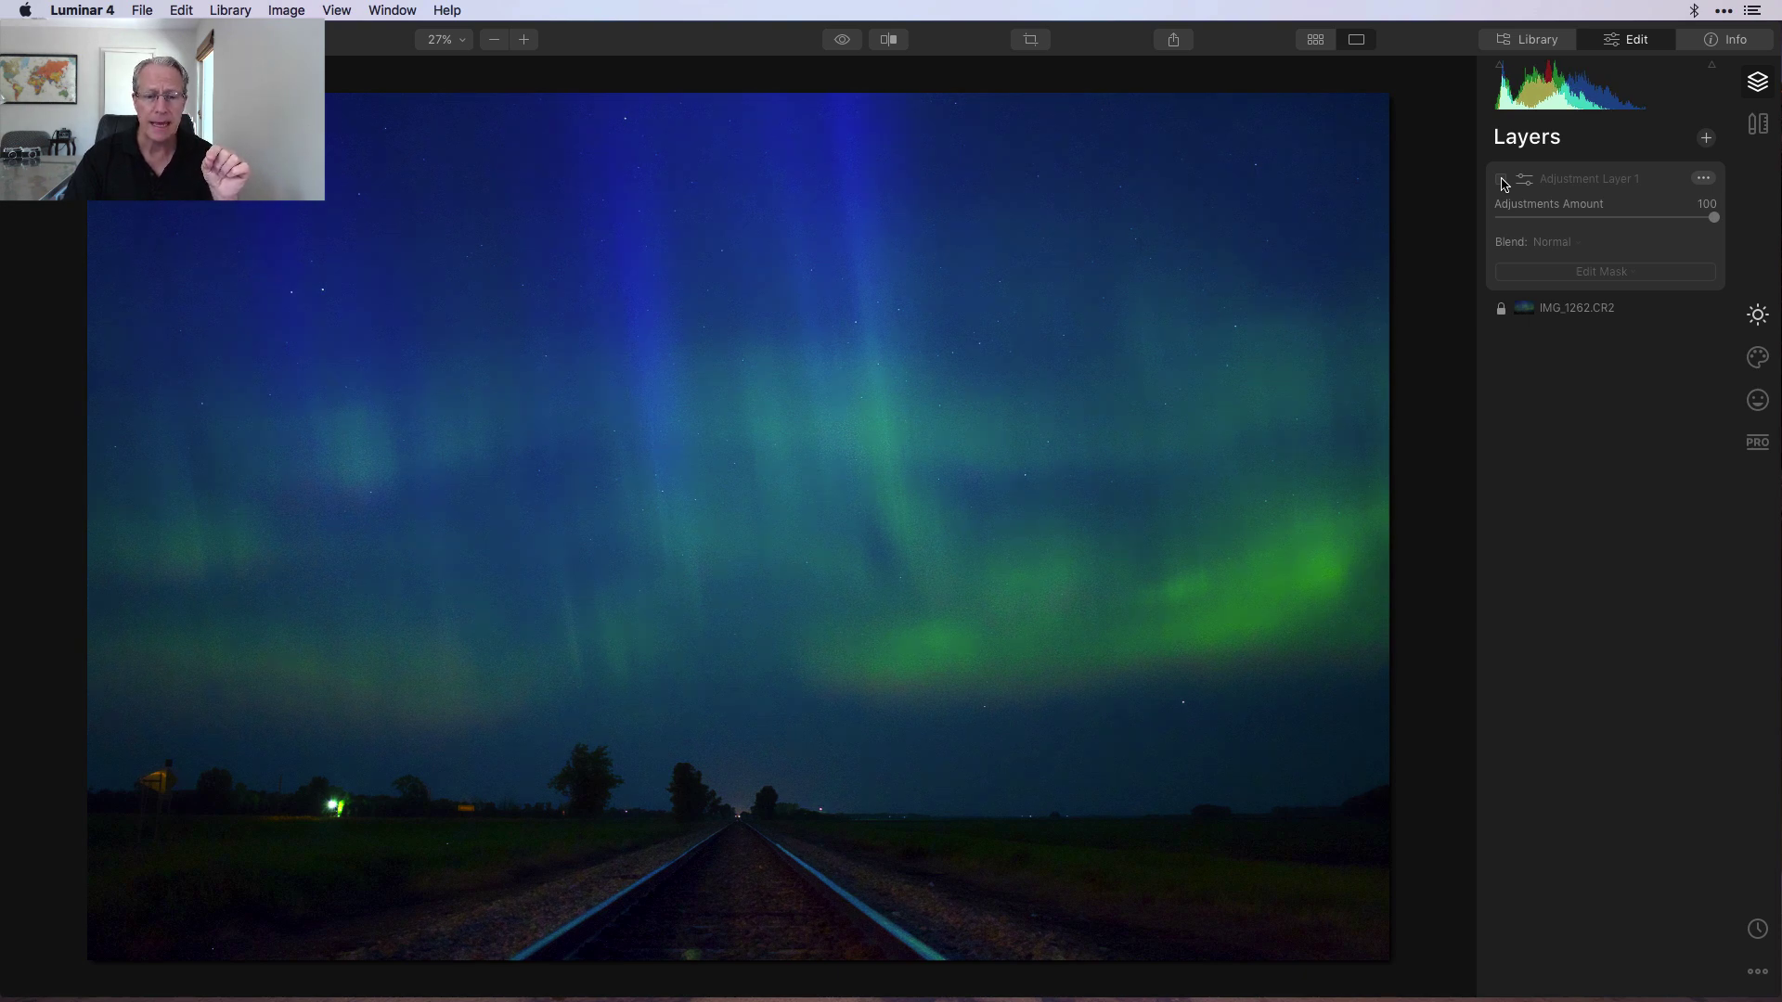
{"action": "left_click", "coordinate": [1503, 180]}
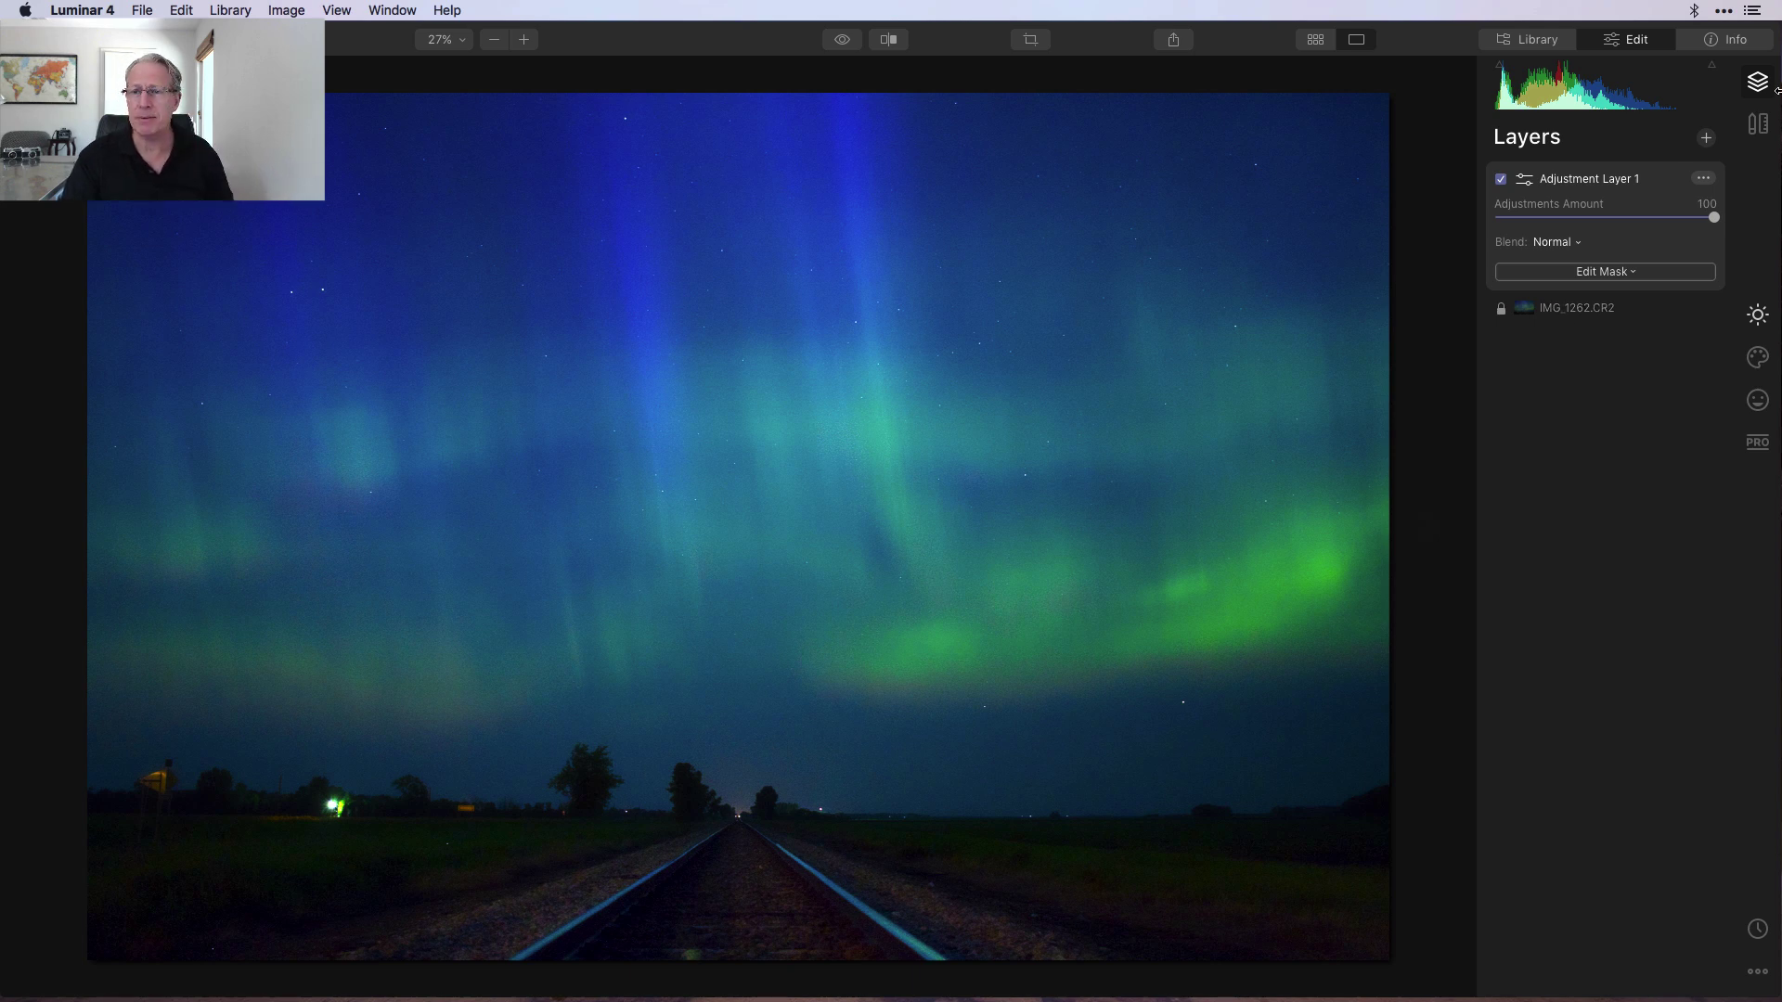
{"action": "left_click", "coordinate": [1502, 181]}
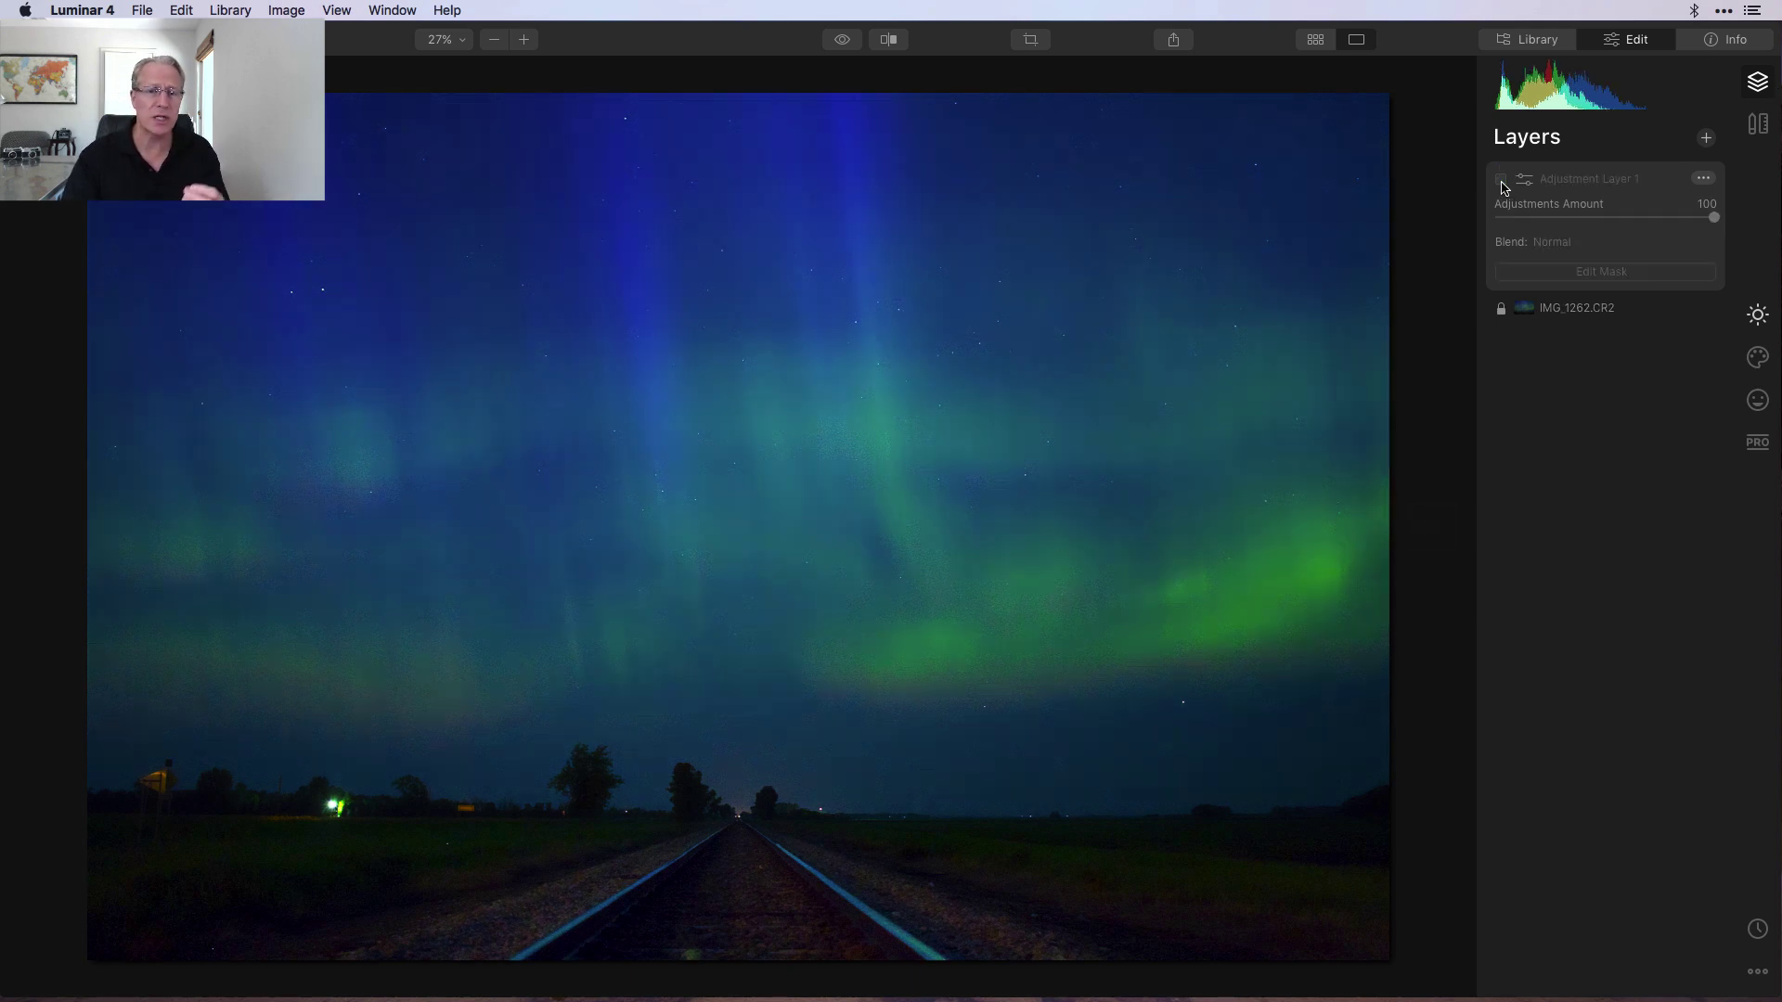
{"action": "left_click", "coordinate": [1503, 184]}
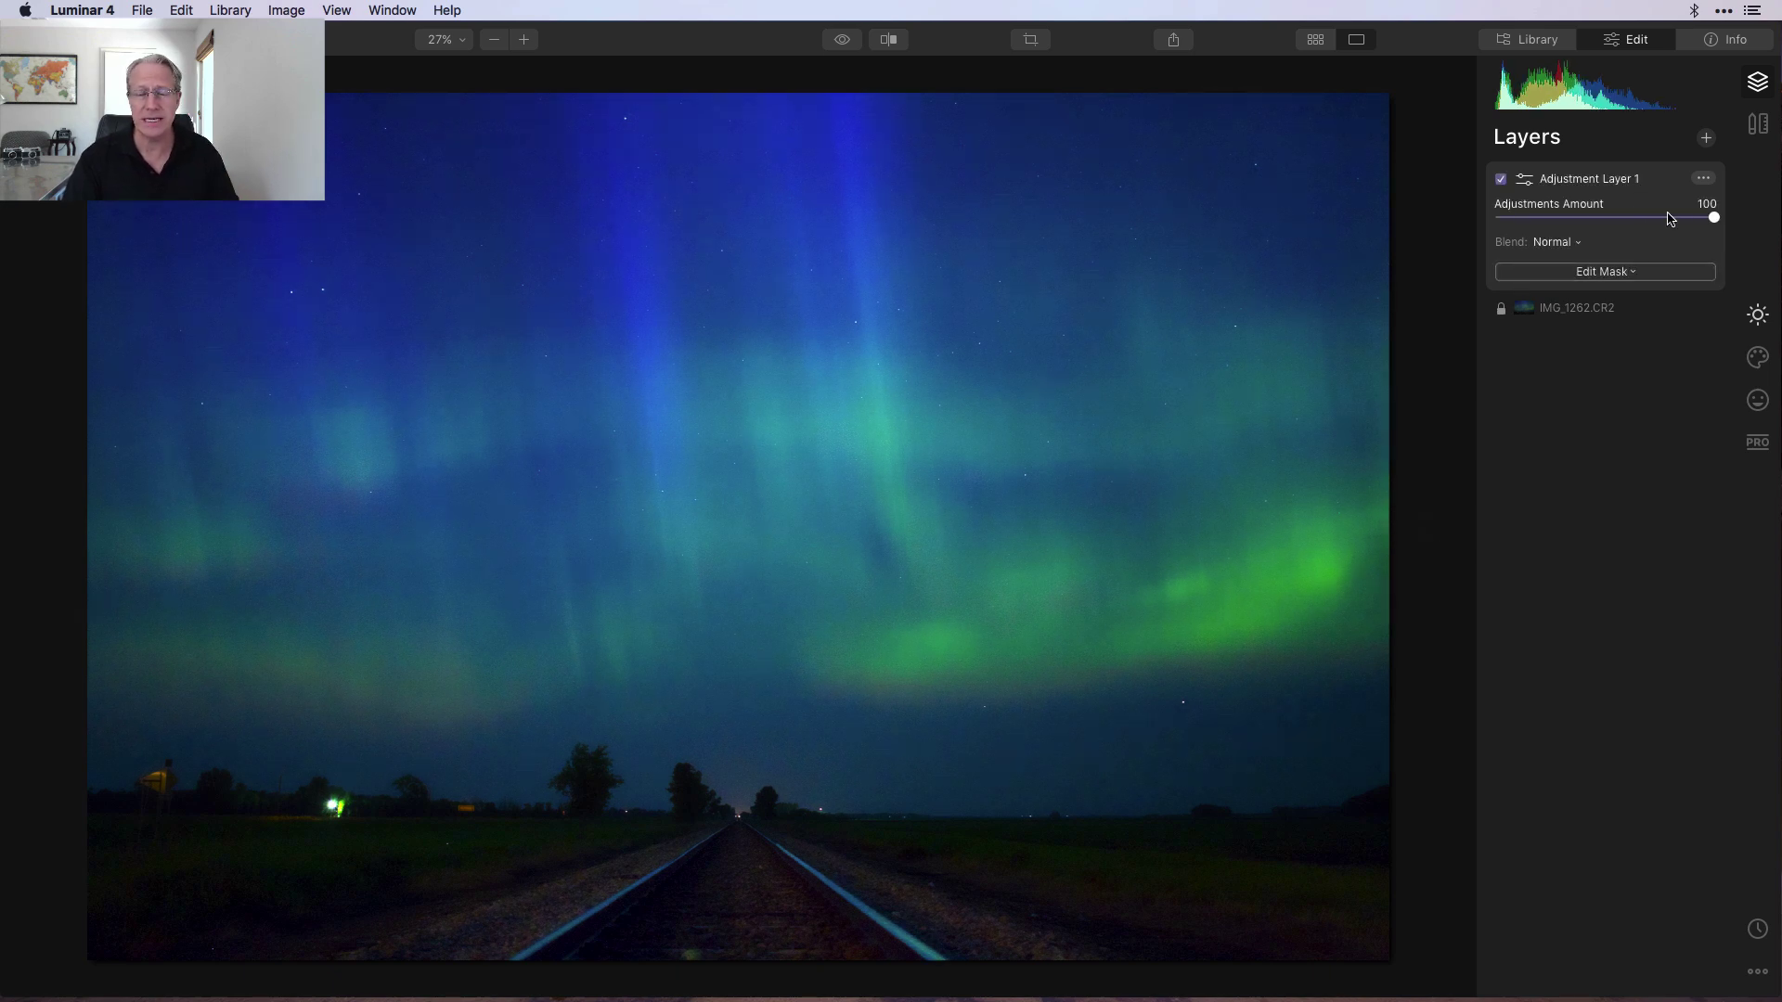
- Erase the sign and bright lights along the horizon west of the large tree, and compare the photo with and without the erased image layer
{"action": "left_click", "coordinate": [1758, 123]}
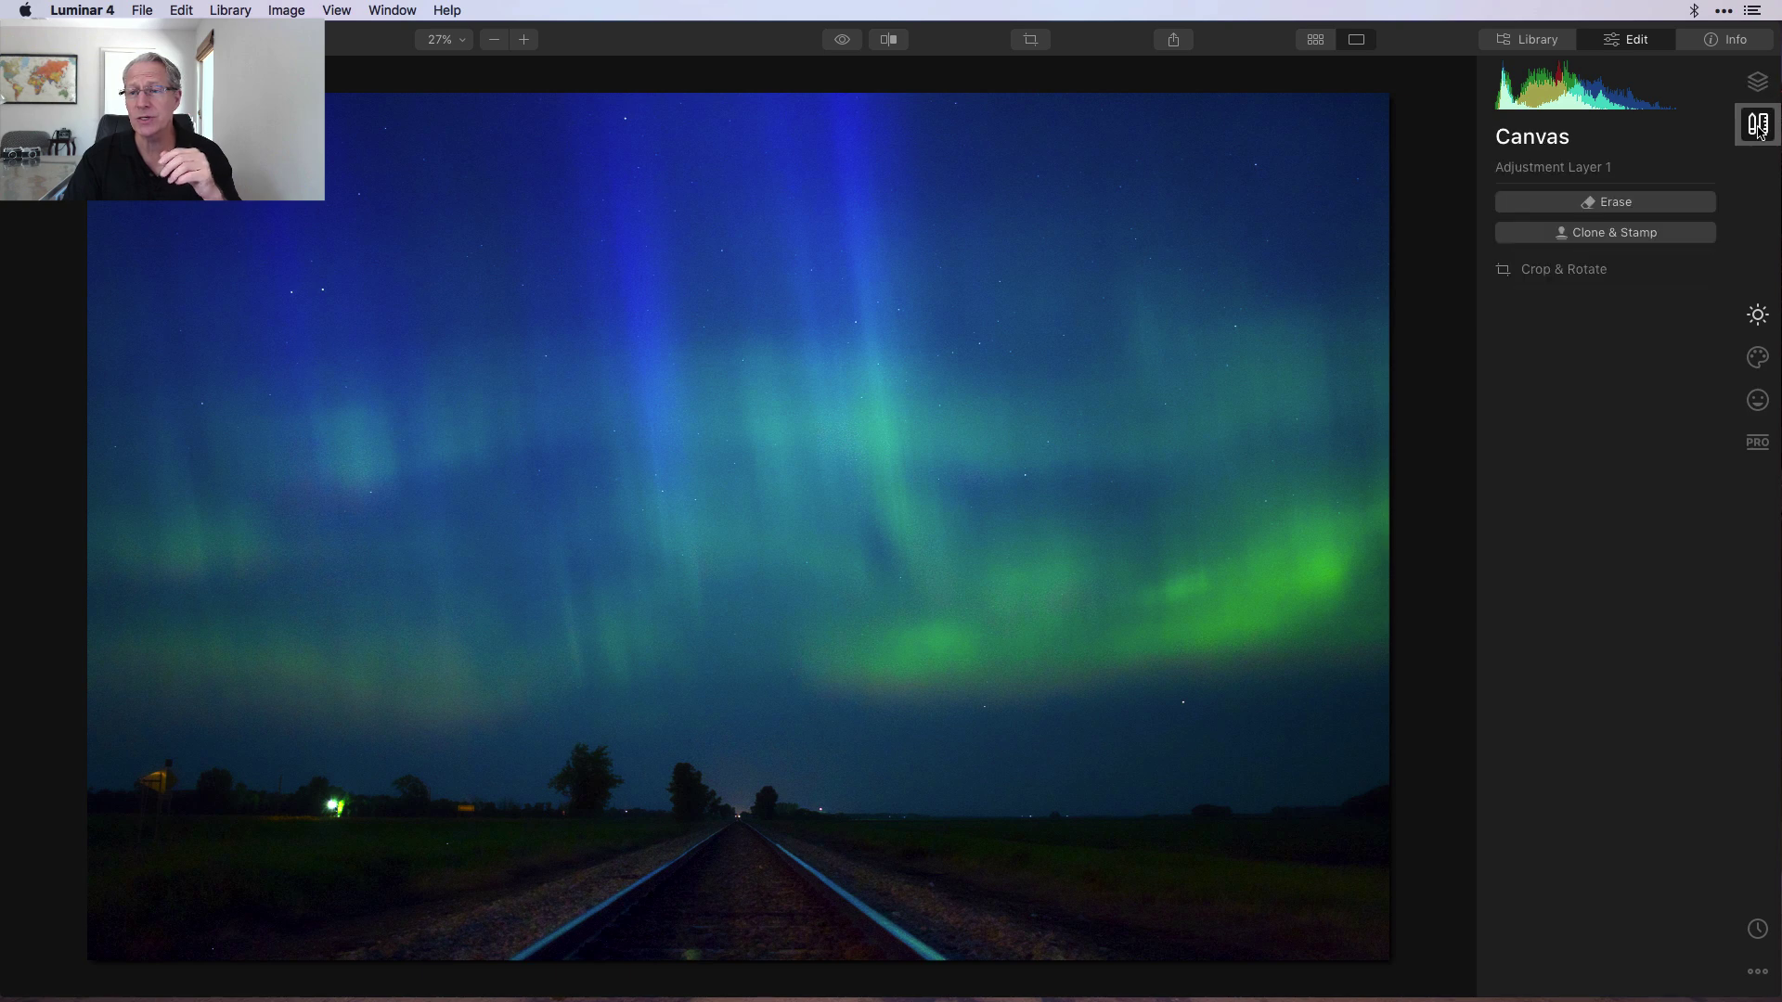
{"action": "left_click", "coordinate": [1603, 203]}
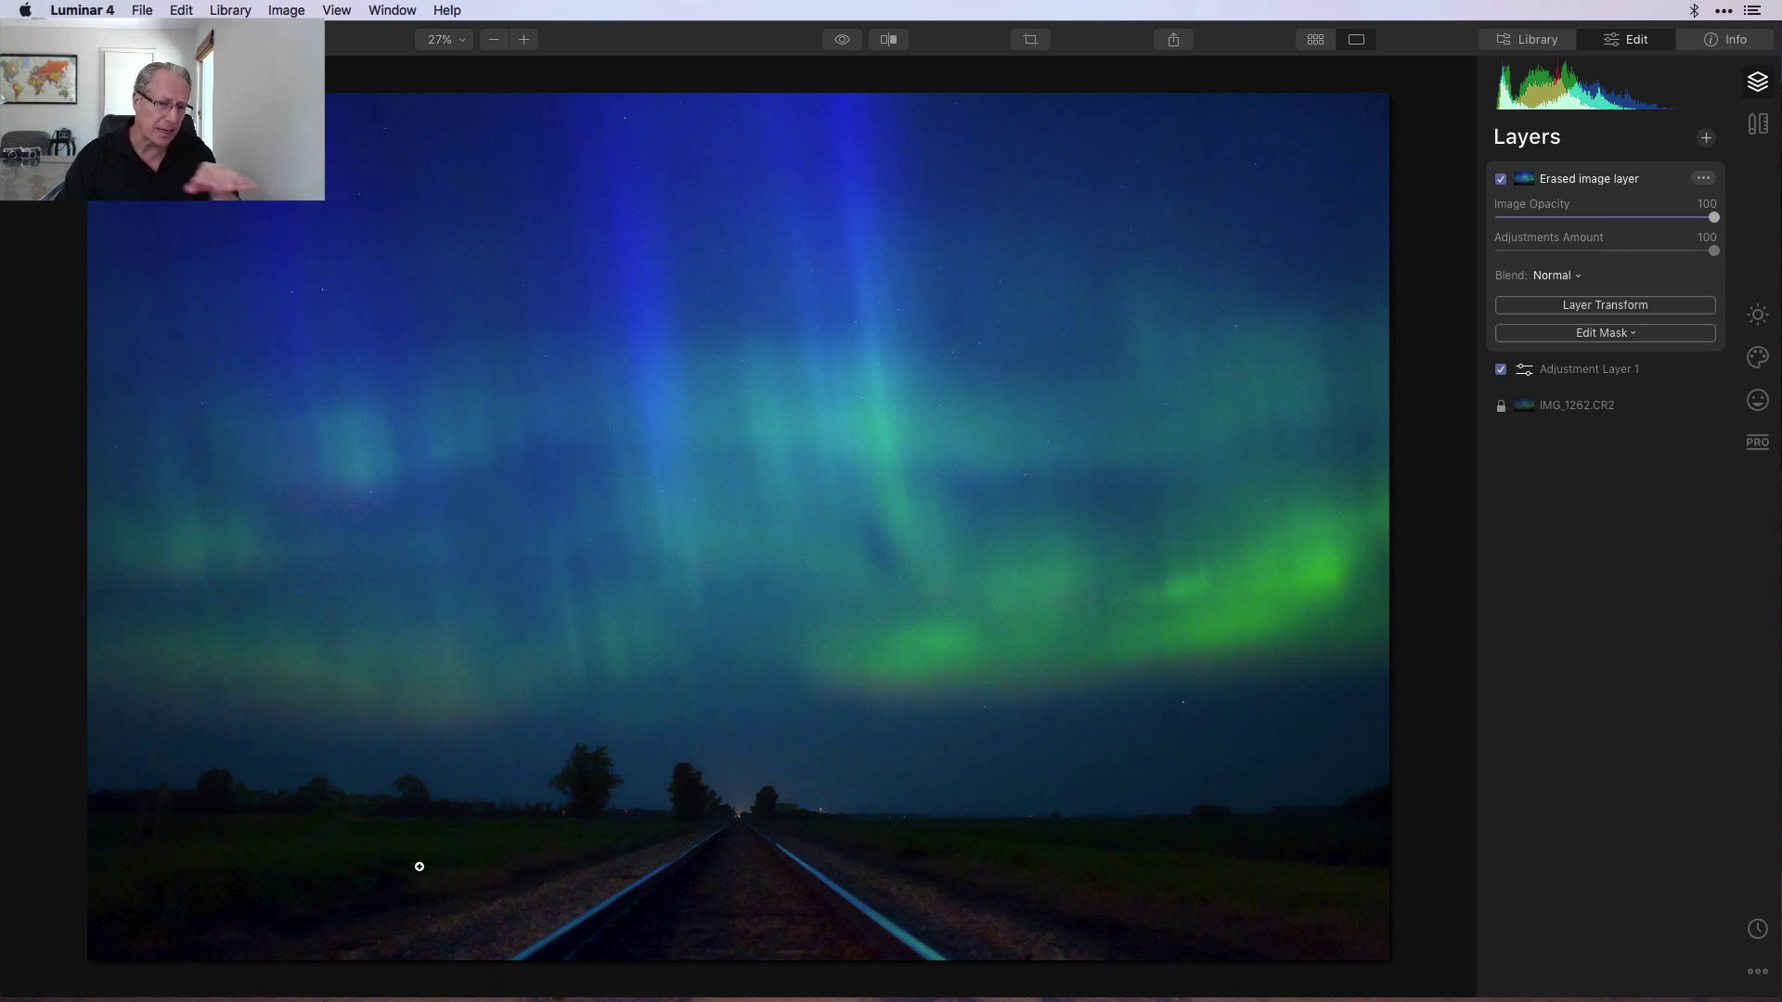
{"action": "left_click", "coordinate": [1500, 181]}
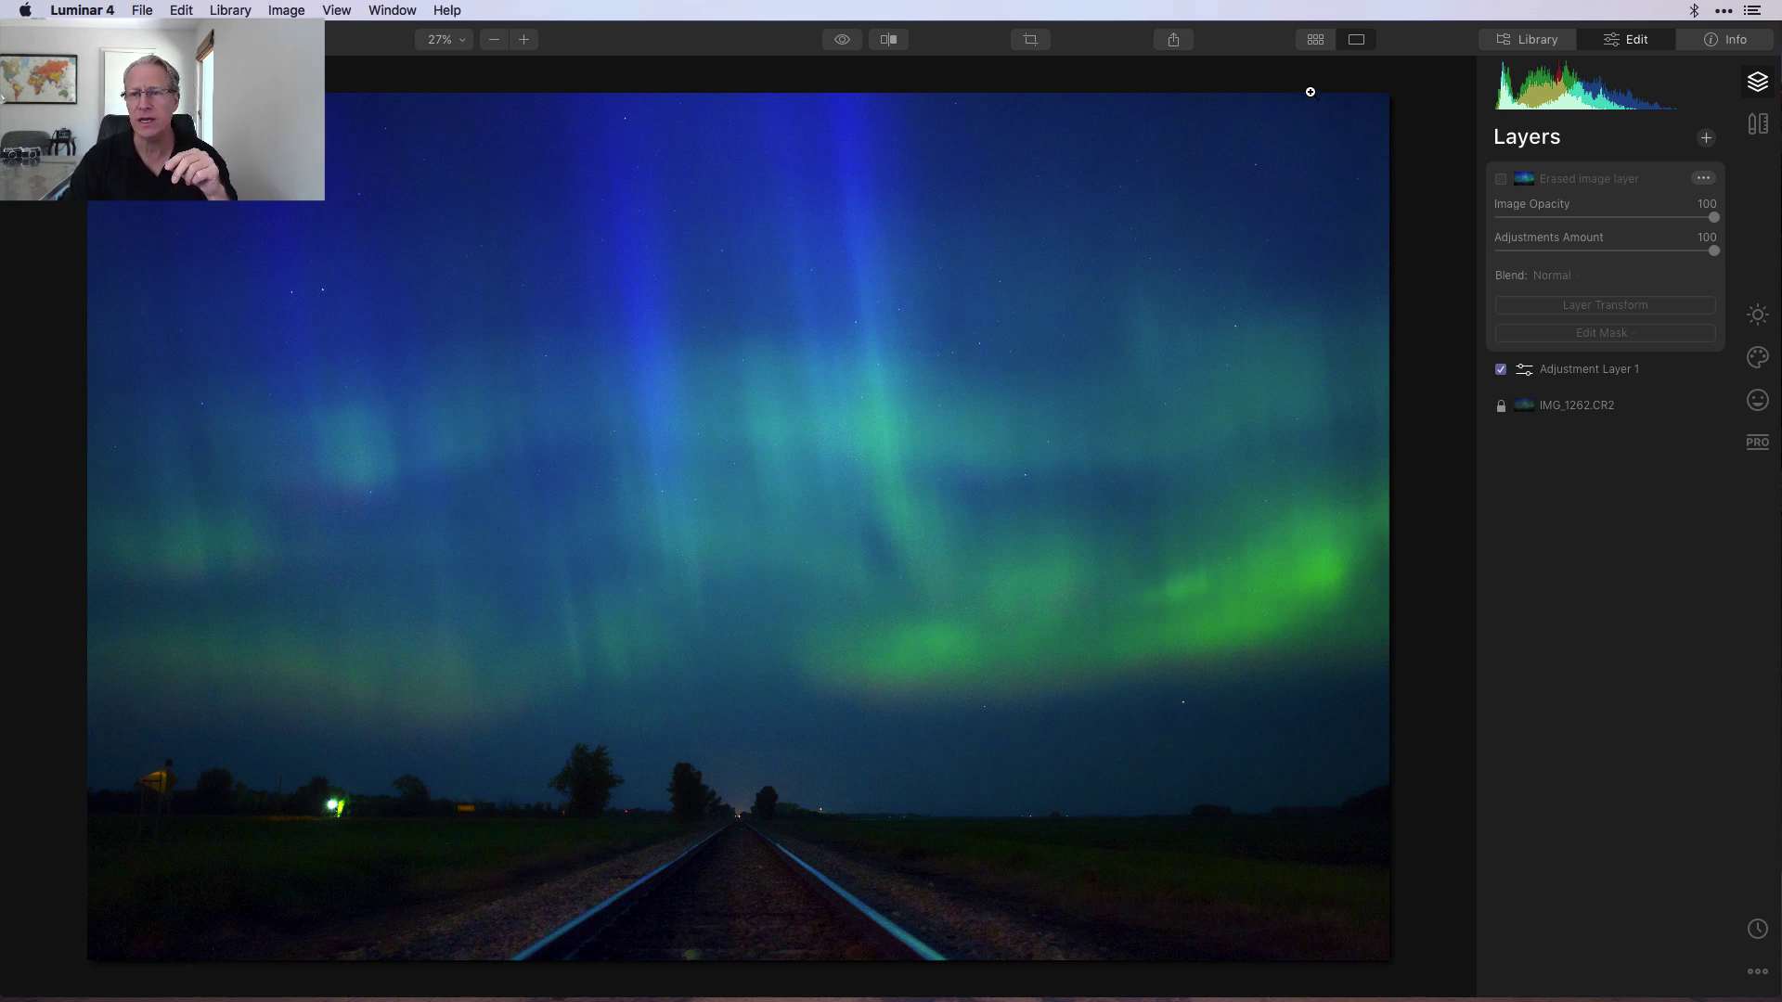
{"action": "left_click", "coordinate": [1502, 180]}
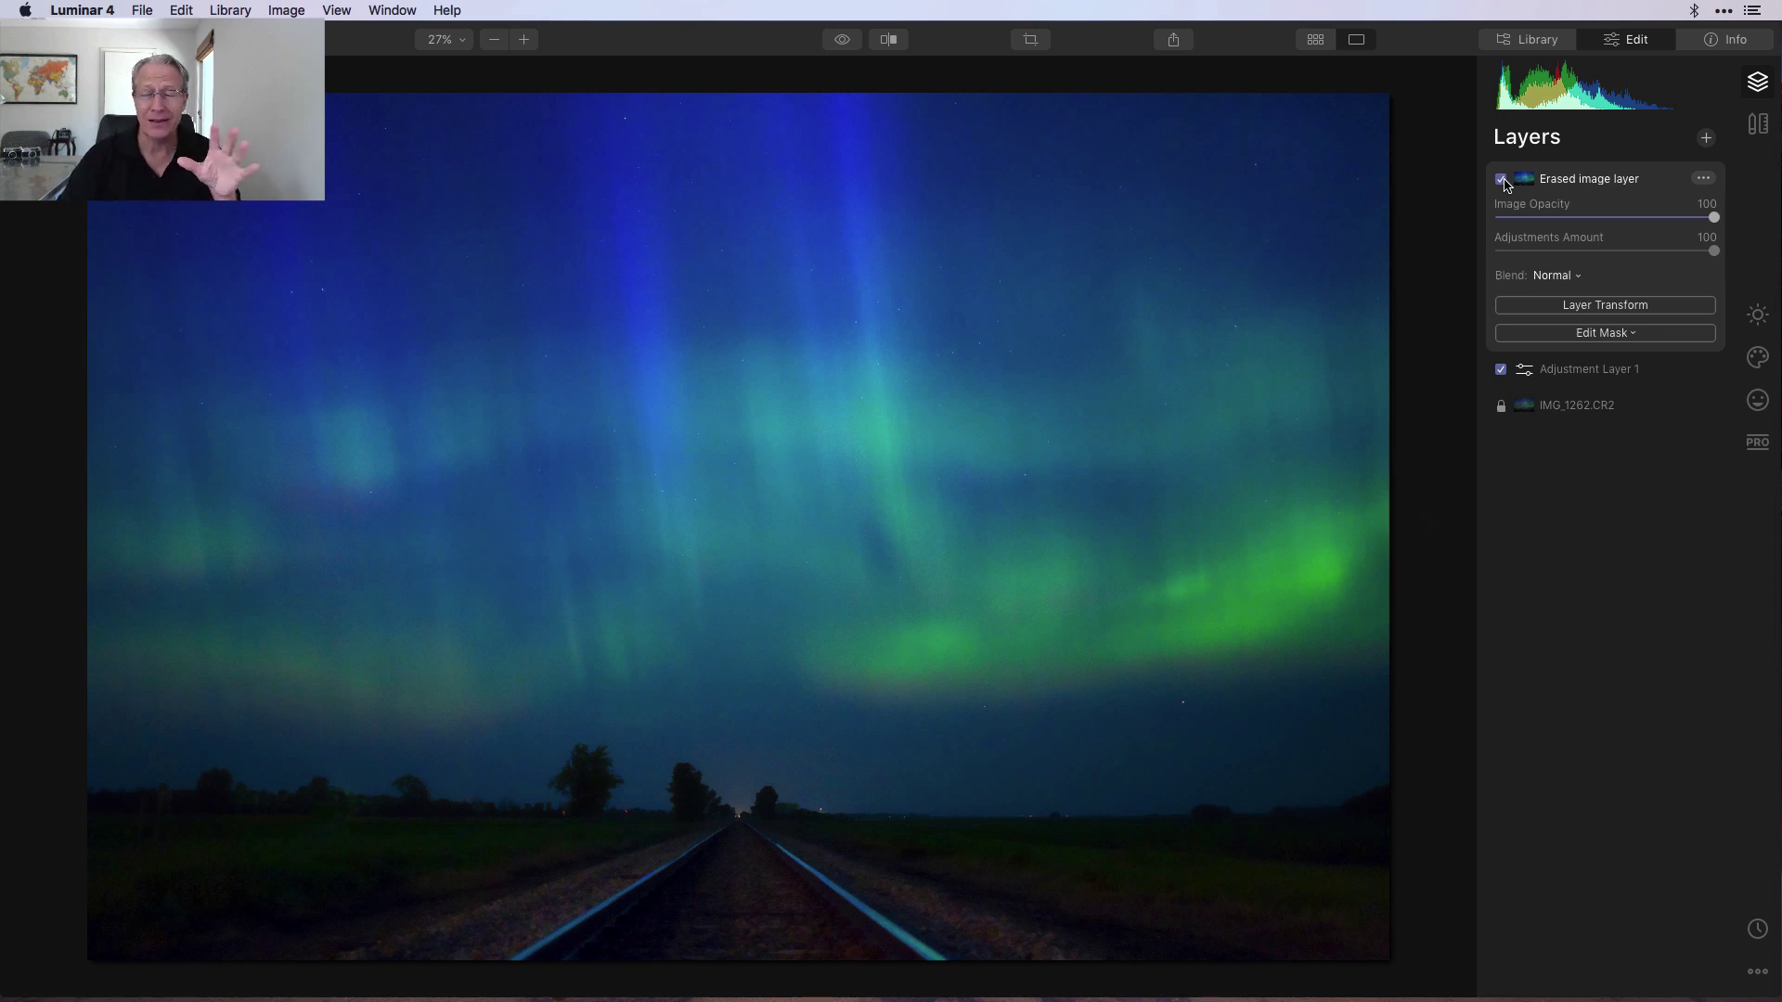
- Set AI Accent to 21 on the erased image layer and compare the result with the filter off and with the original photo
{"action": "left_click", "coordinate": [1757, 317]}
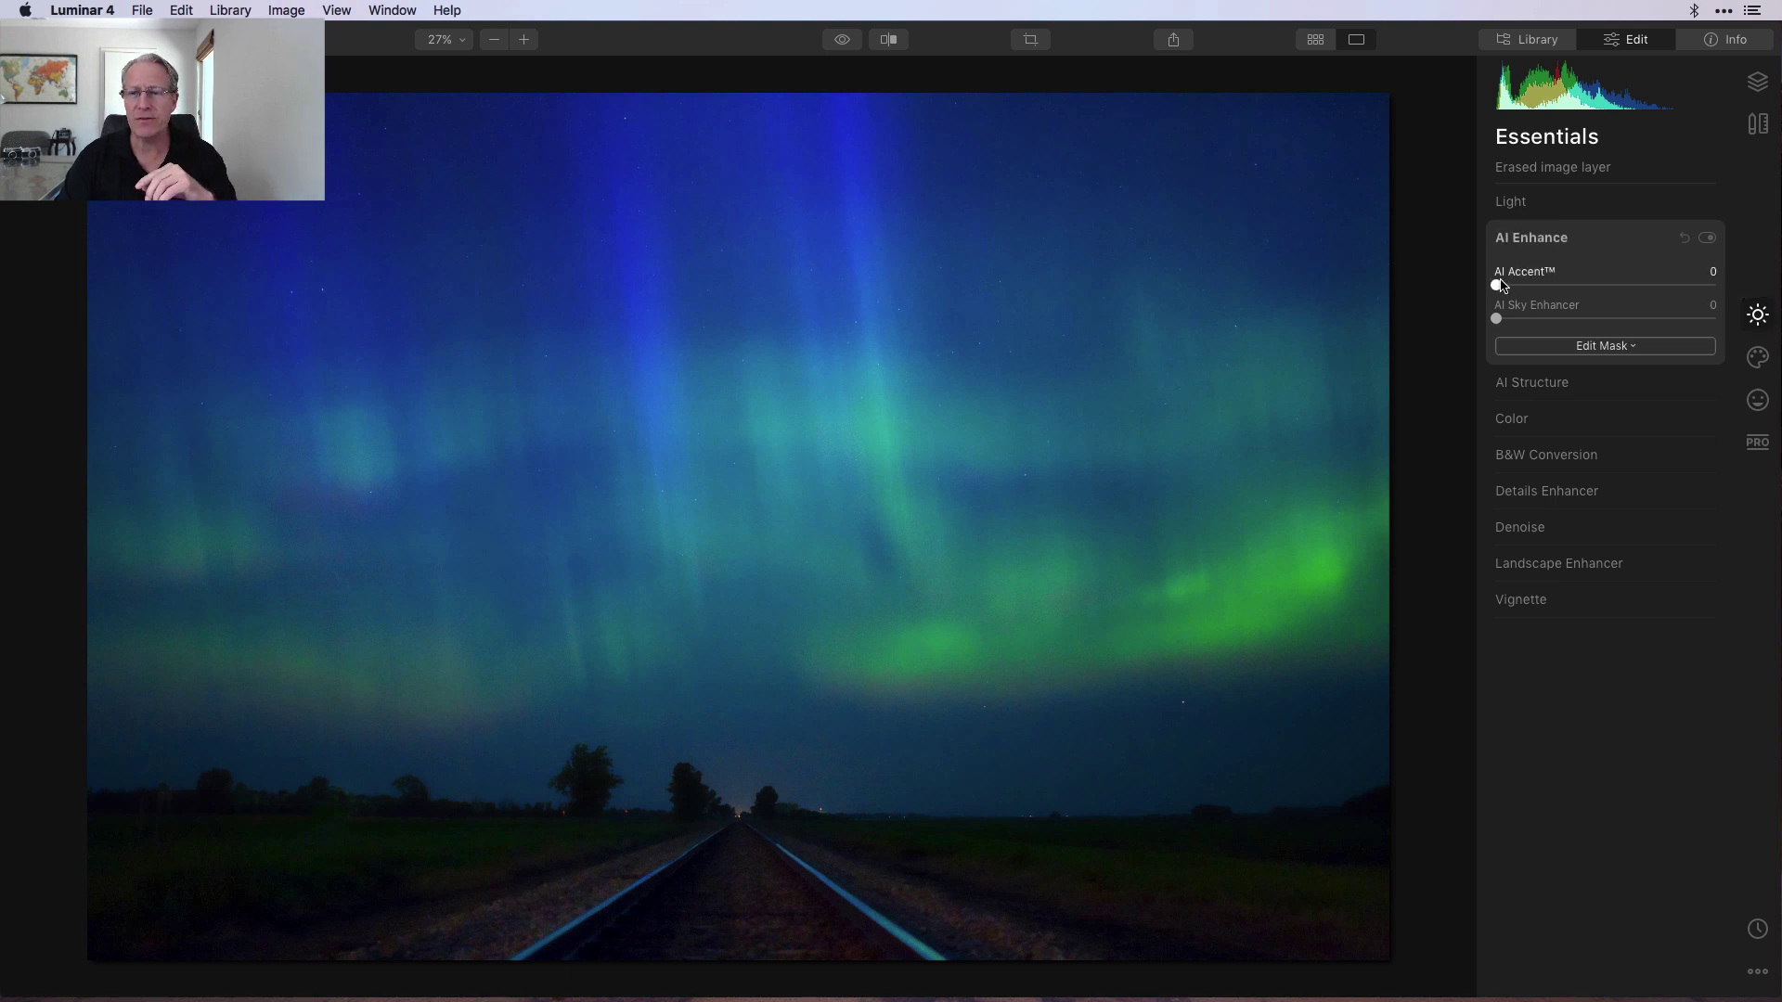
{"action": "left_click_drag", "start_coordinate": [1500, 286], "coordinate": [1550, 284]}
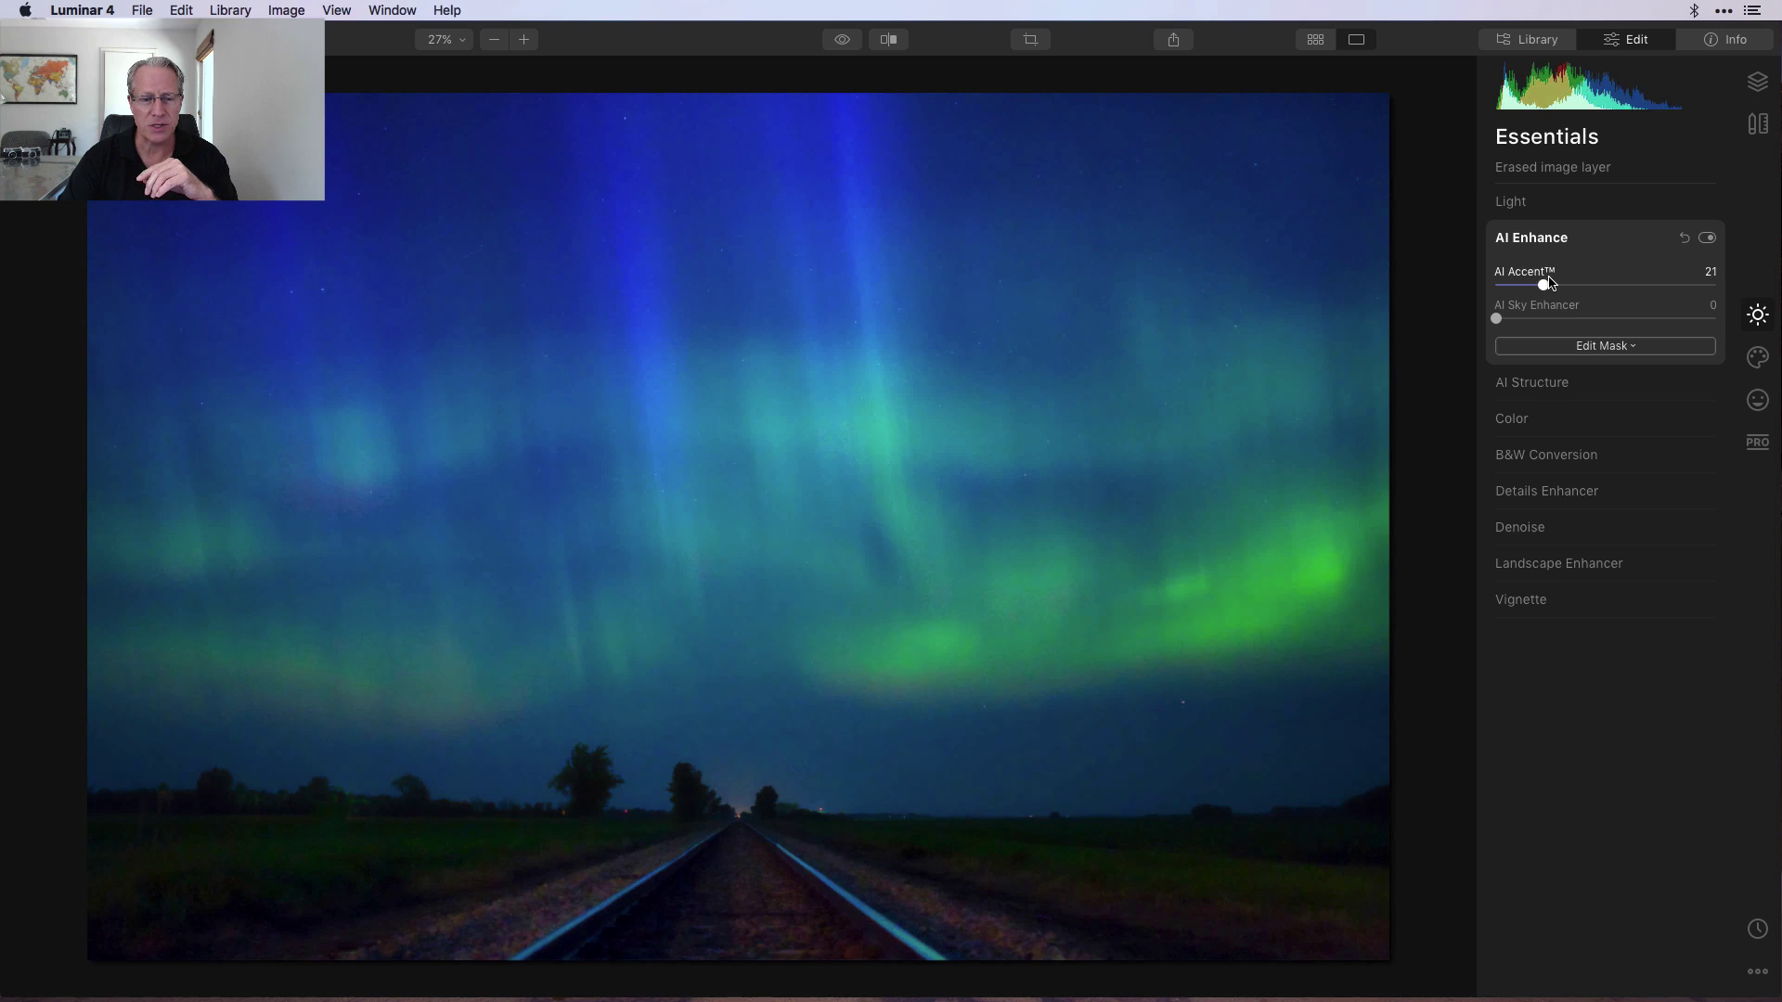
{"action": "left_click", "coordinate": [1706, 238]}
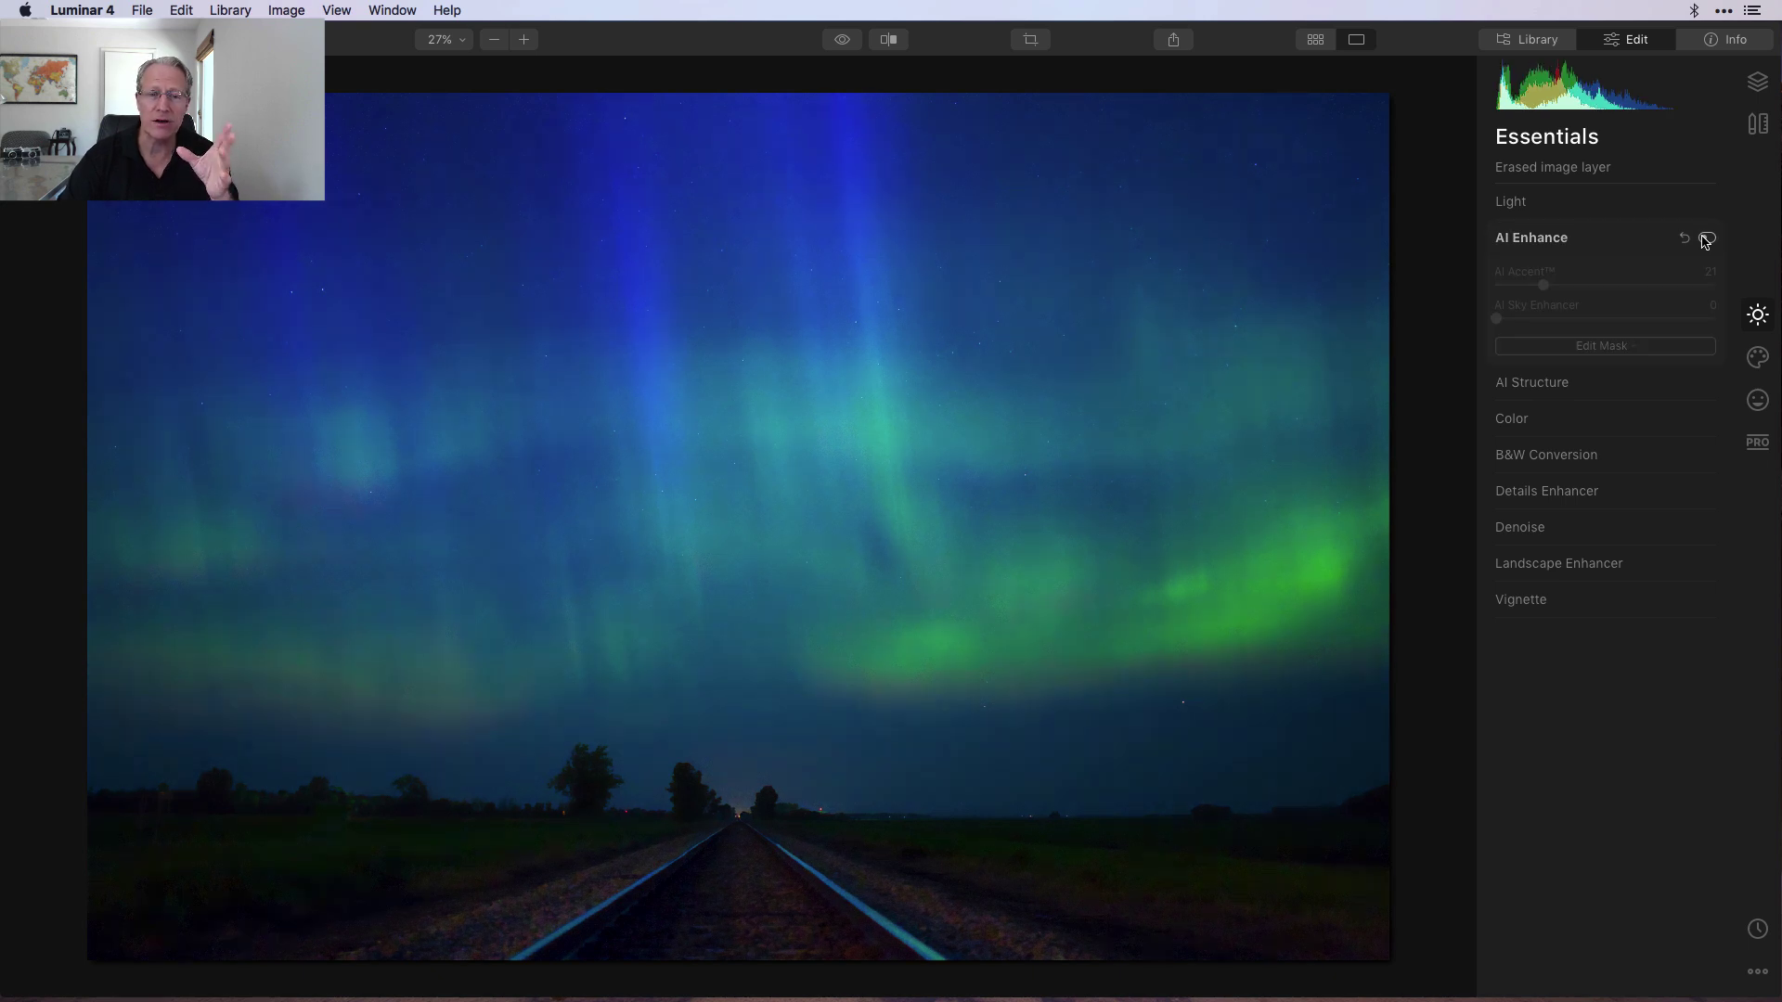
{"action": "left_click", "coordinate": [1706, 239]}
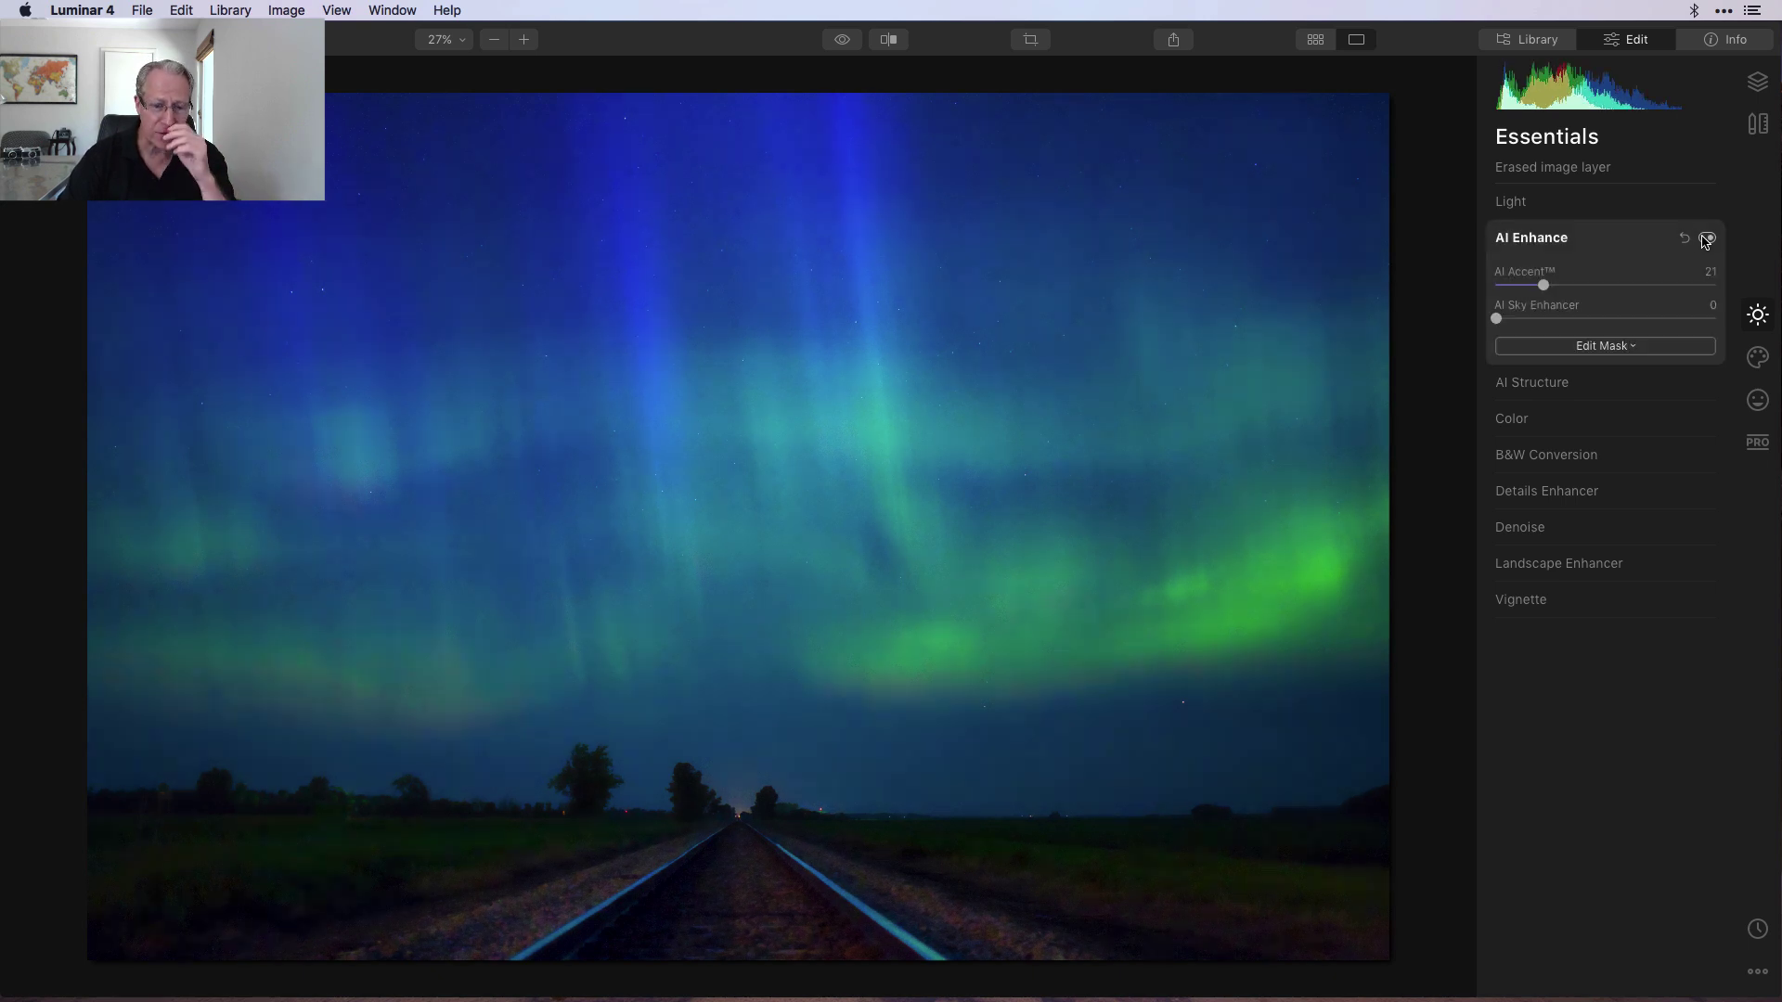
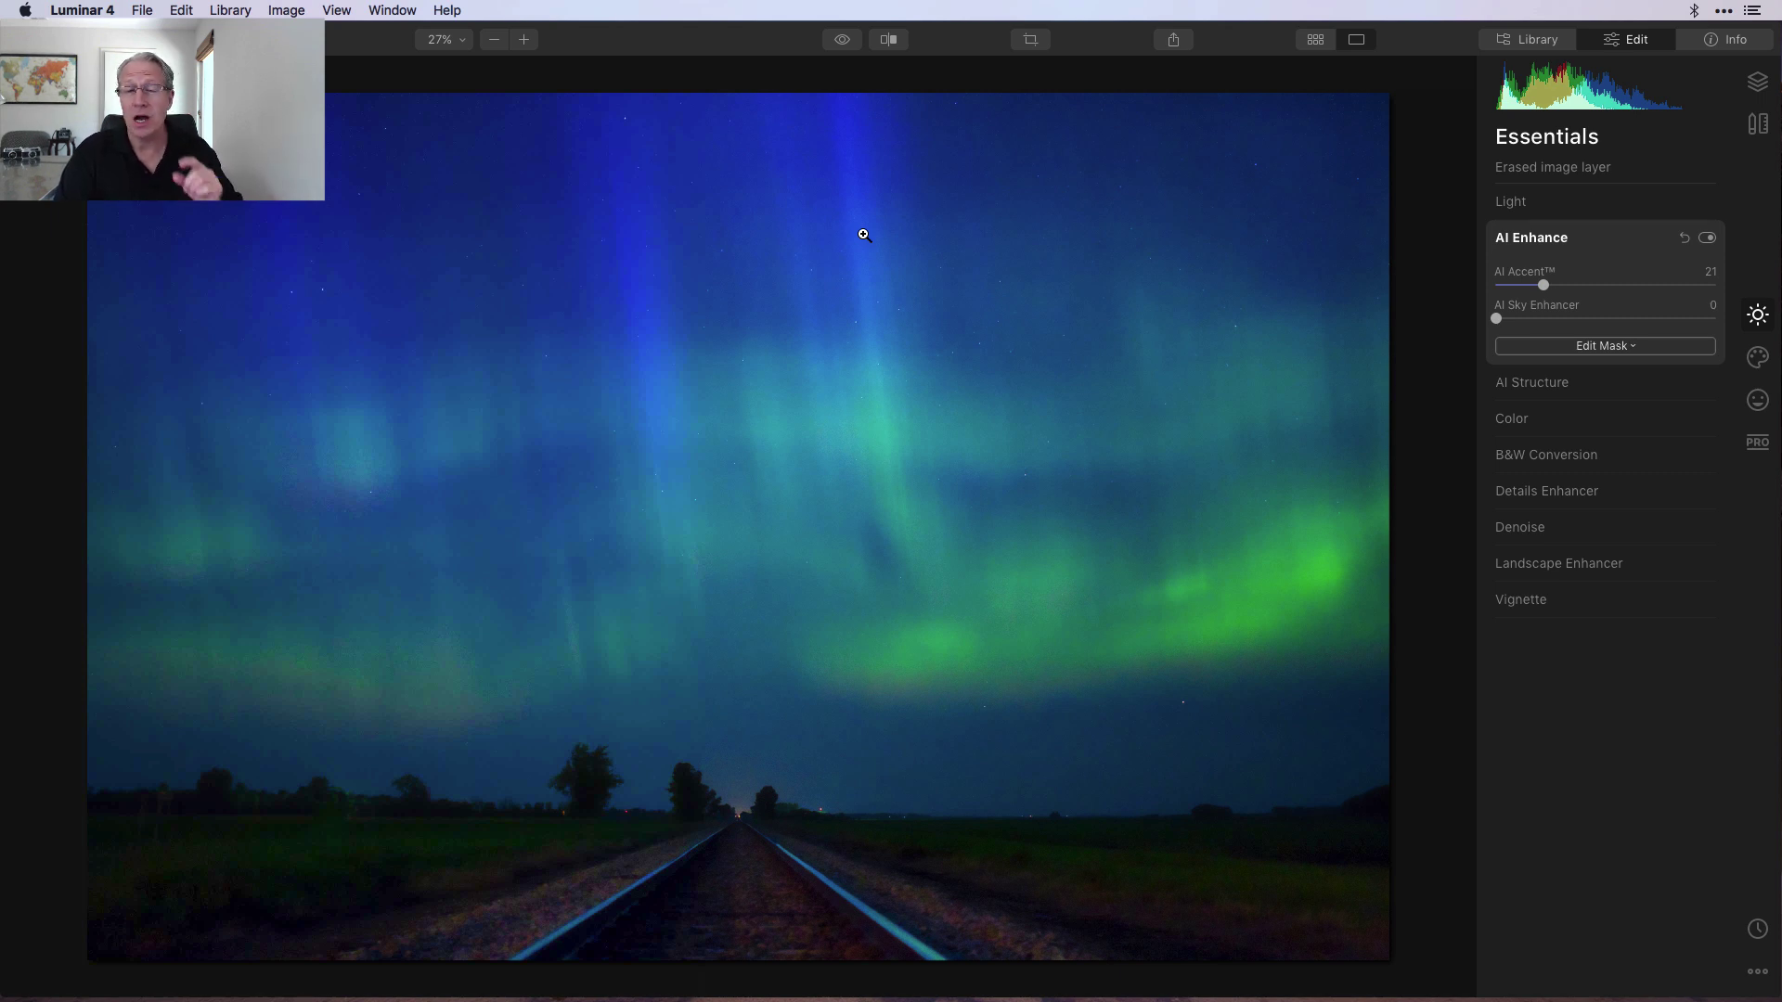
{"action": "left_click", "coordinate": [841, 41]}
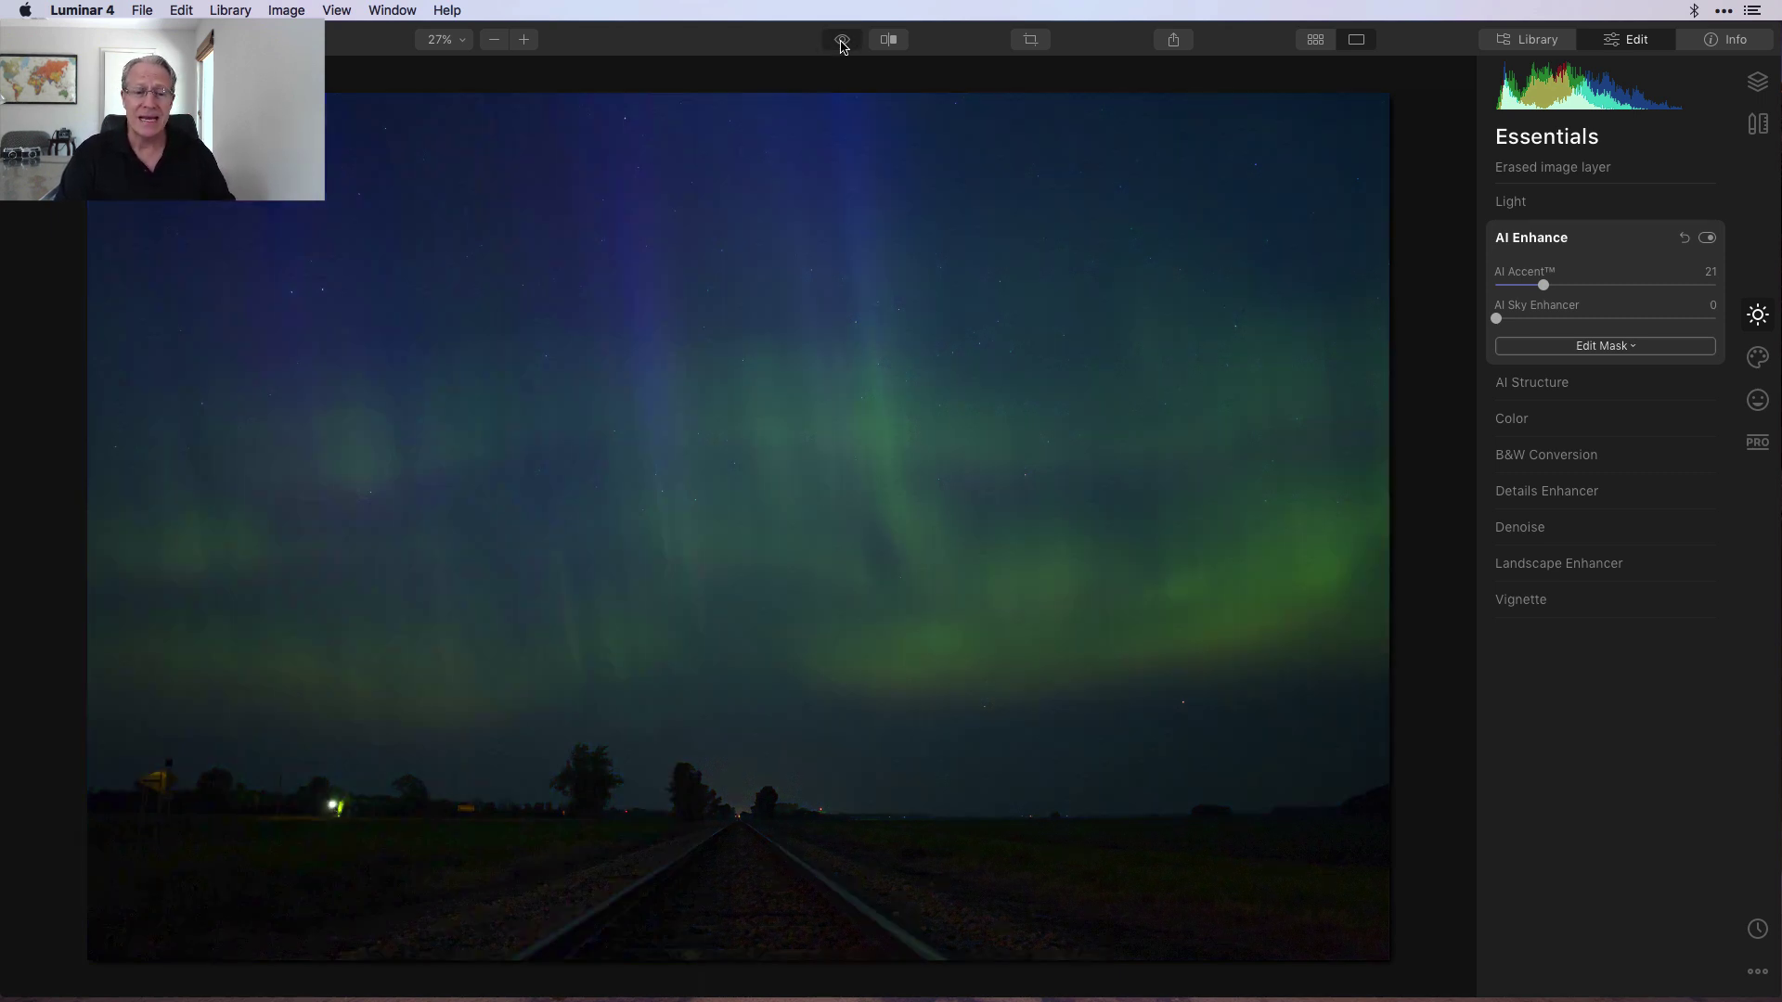
{"action": "left_click", "coordinate": [842, 41]}
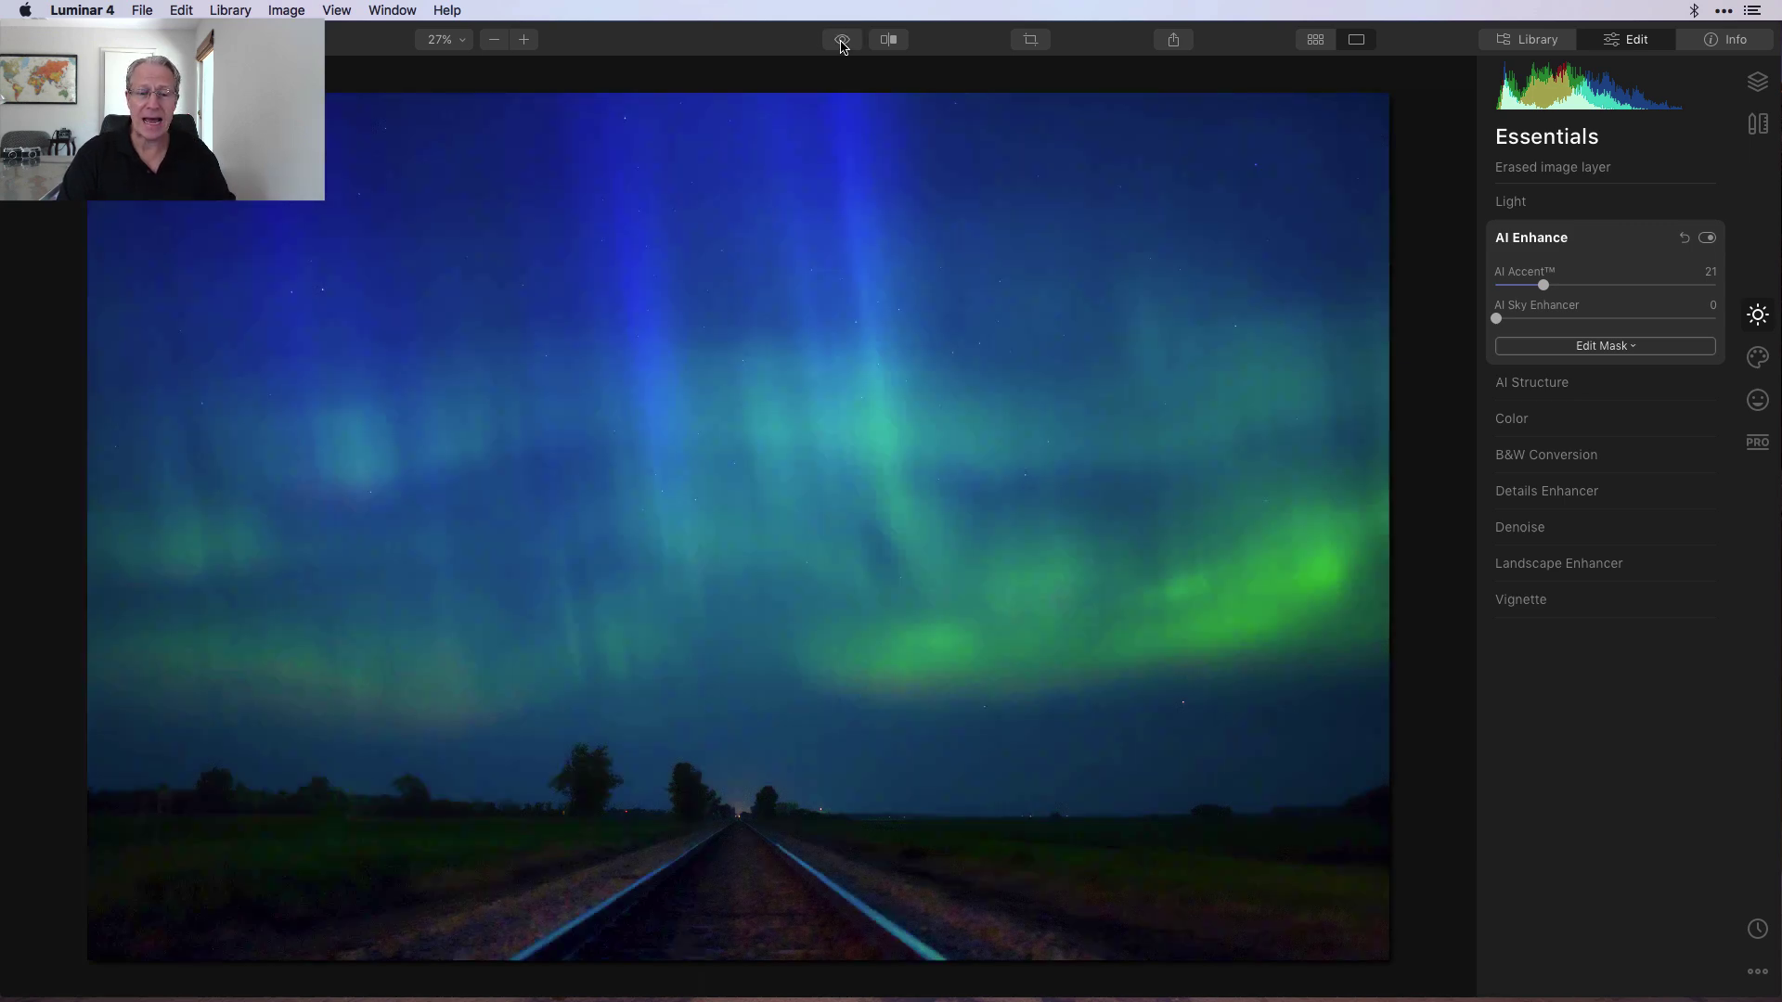